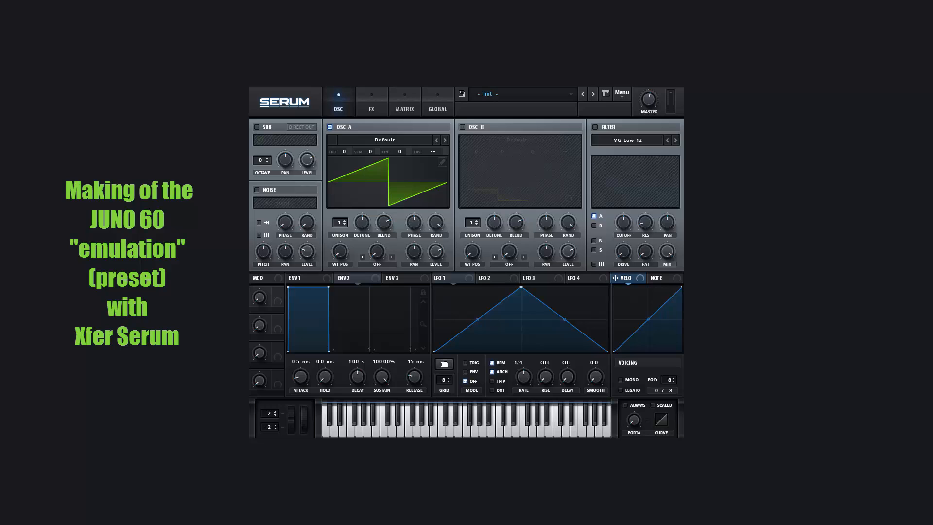
- Enable the sub oscillator, oscillator B and the noise oscillator
click(256, 127)
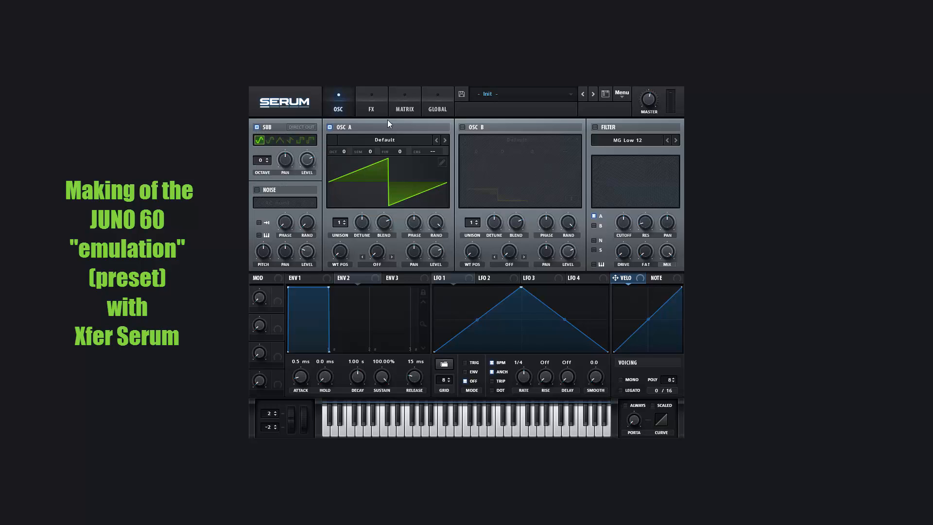
click(463, 127)
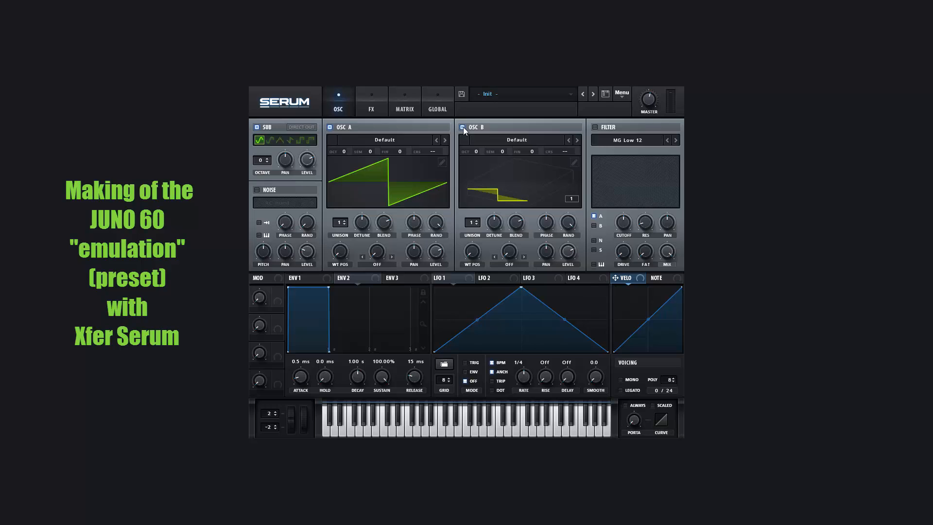
click(256, 189)
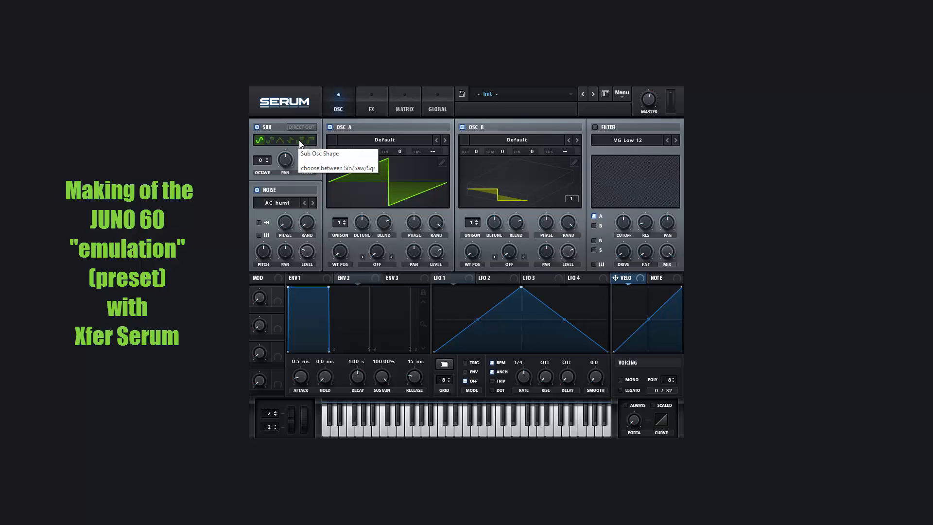
- Set the sub oscillator to a square shape at octave -1 and load the analog J 60 noise sample
click(299, 140)
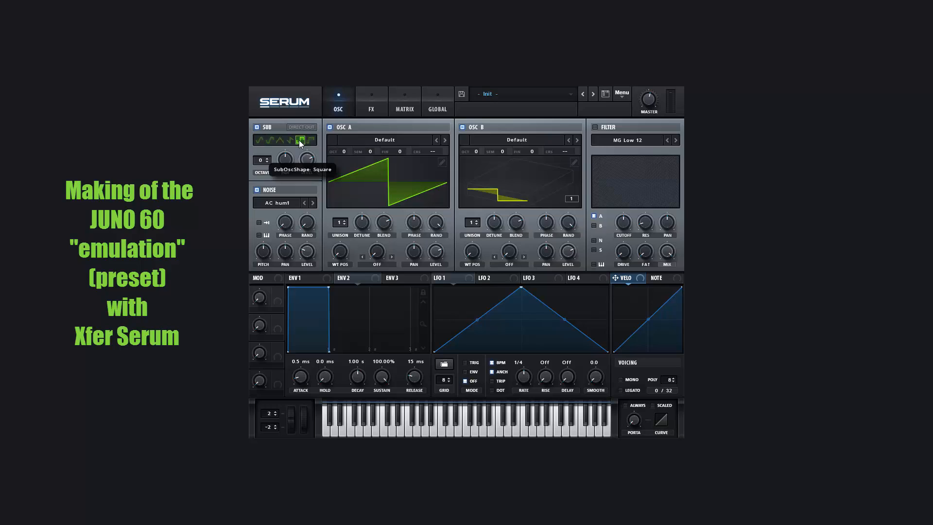
click(267, 162)
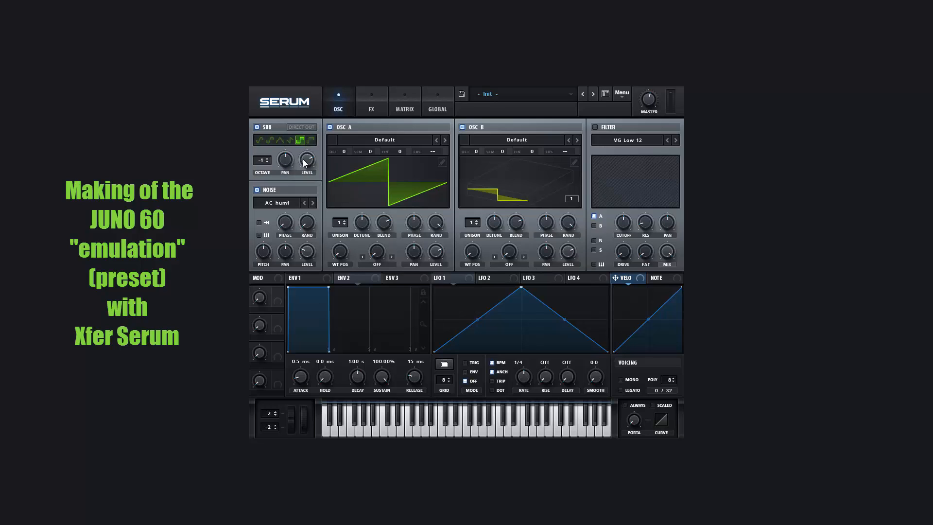
click(293, 202)
mouse_move(291, 236)
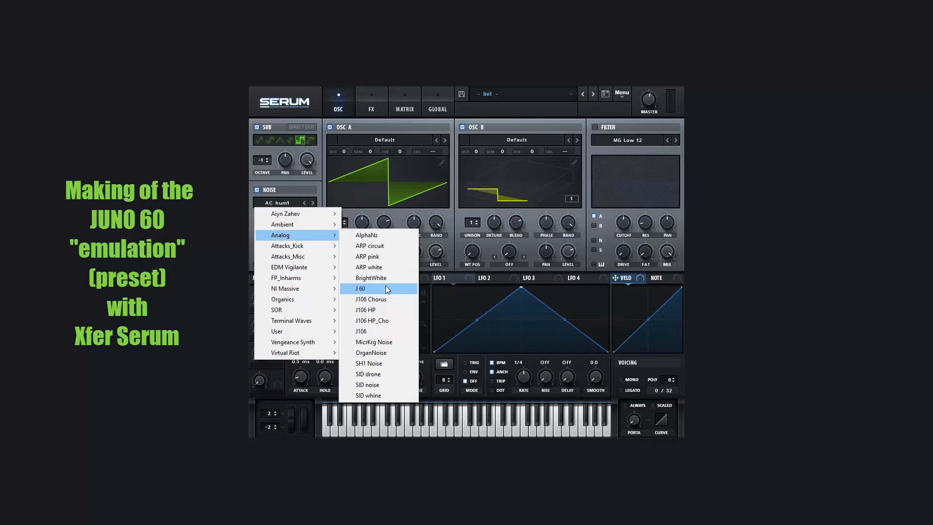
click(398, 287)
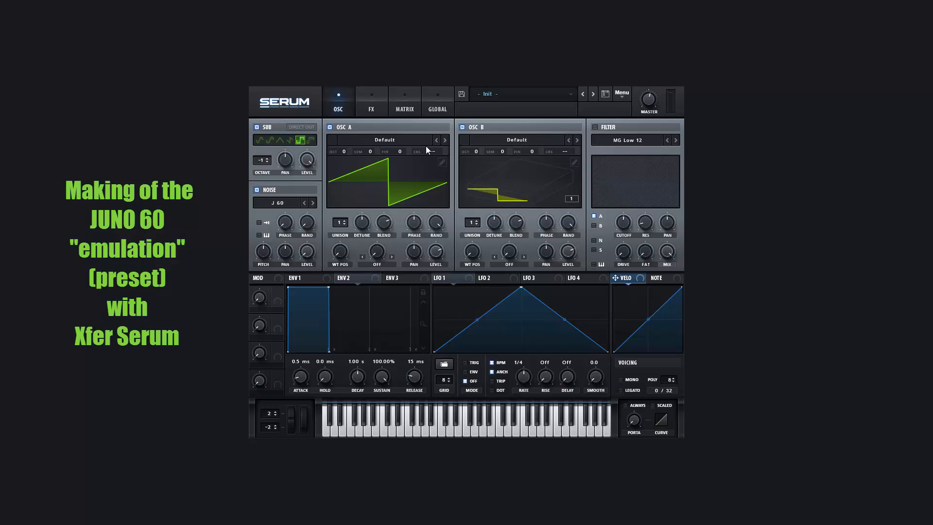
- On oscillators A and B, set the unison blend to 0 and the random phase to 0%, and turn down the phase
drag(387, 214, 375, 286)
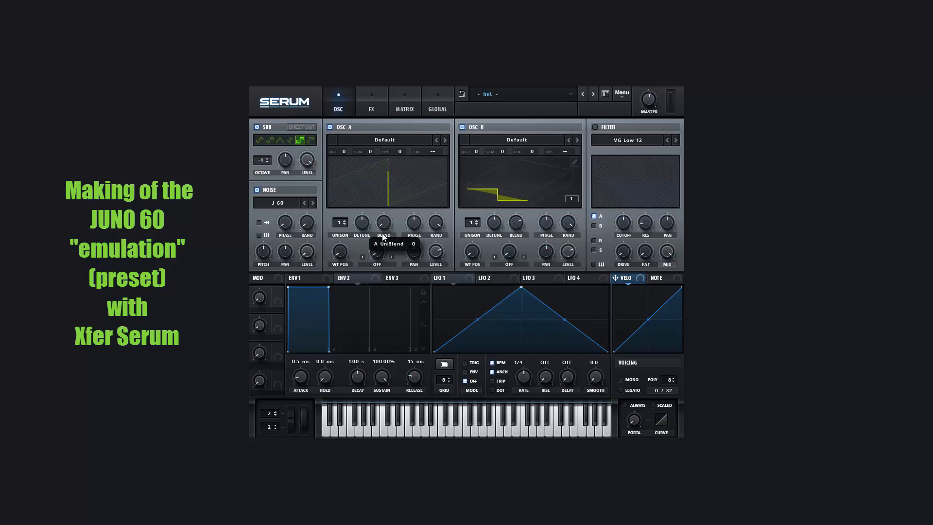
drag(383, 237, 413, 316)
drag(416, 223, 420, 231)
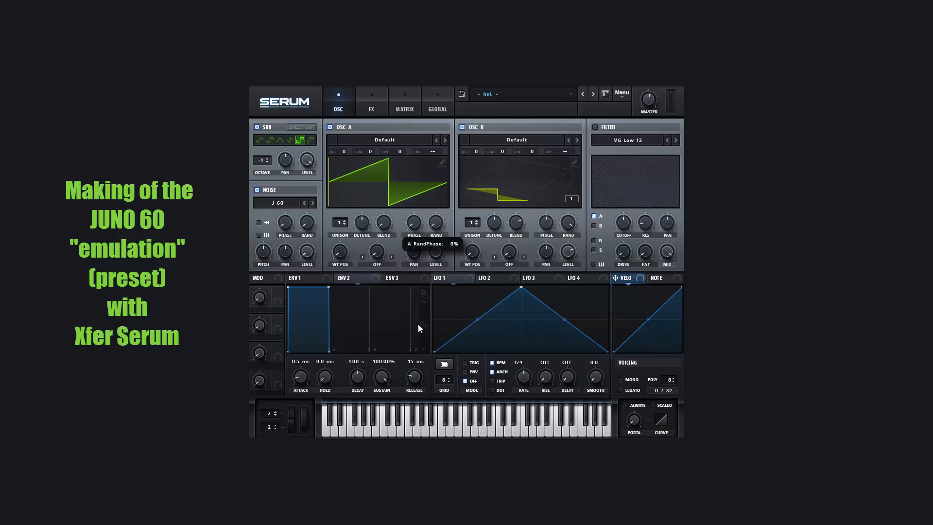
drag(517, 221, 549, 264)
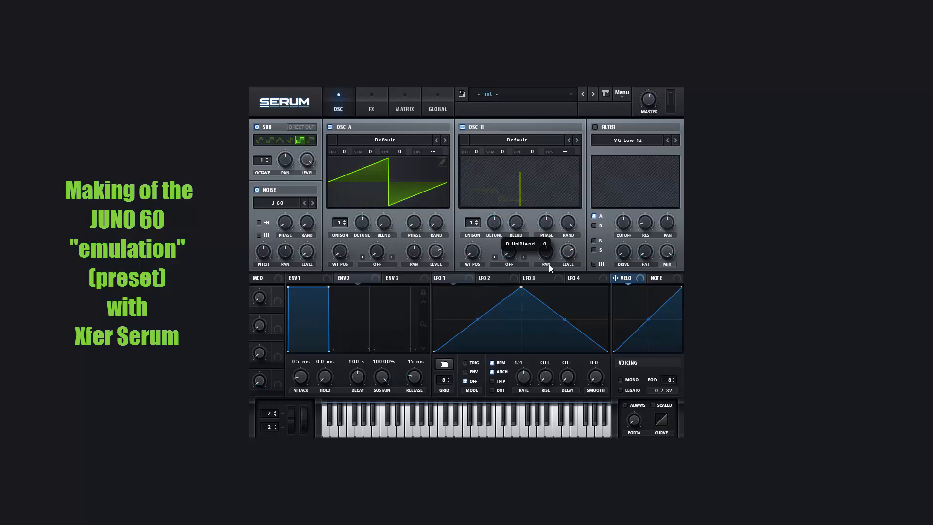
drag(549, 220, 543, 261)
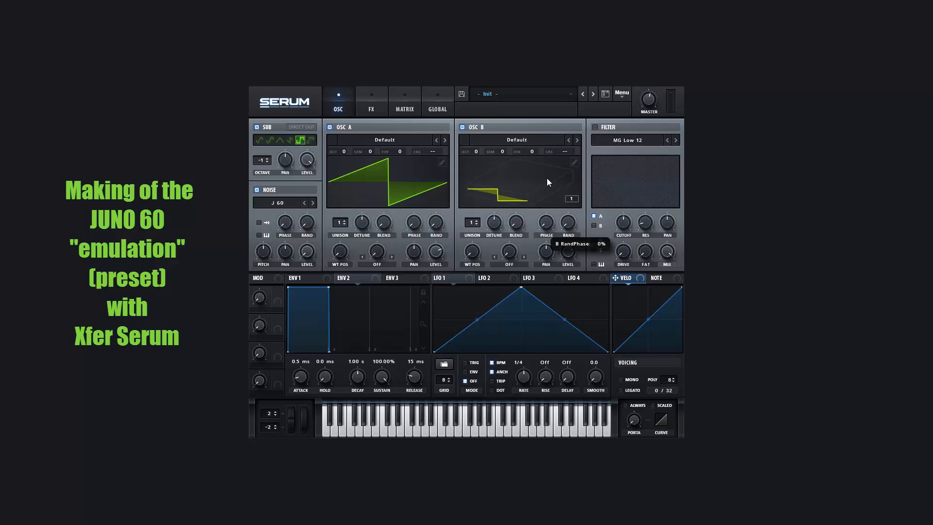
- Load the analog Basic Shapes wavetable into oscillator B
click(527, 141)
mouse_move(517, 153)
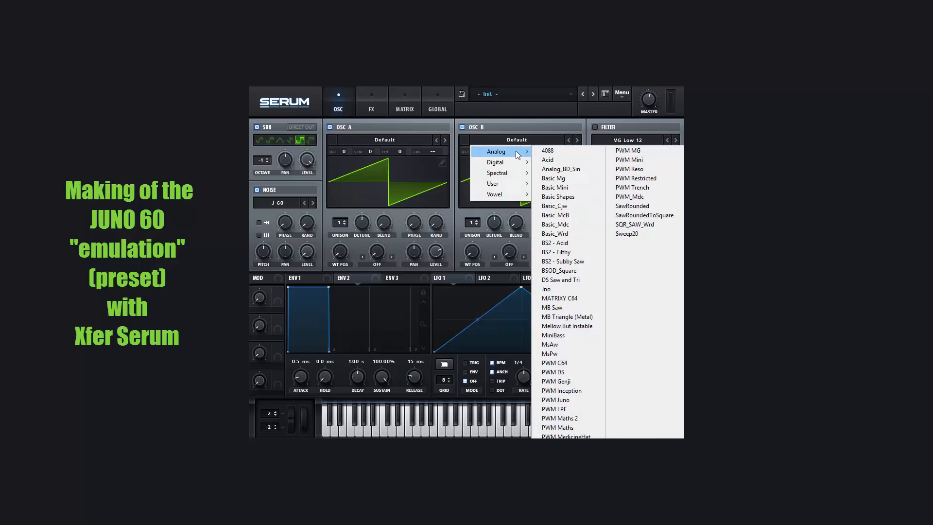
click(579, 198)
- Edit oscillator B's wavetable to keep only the square wave in frame 5, and flip it vertically
click(575, 163)
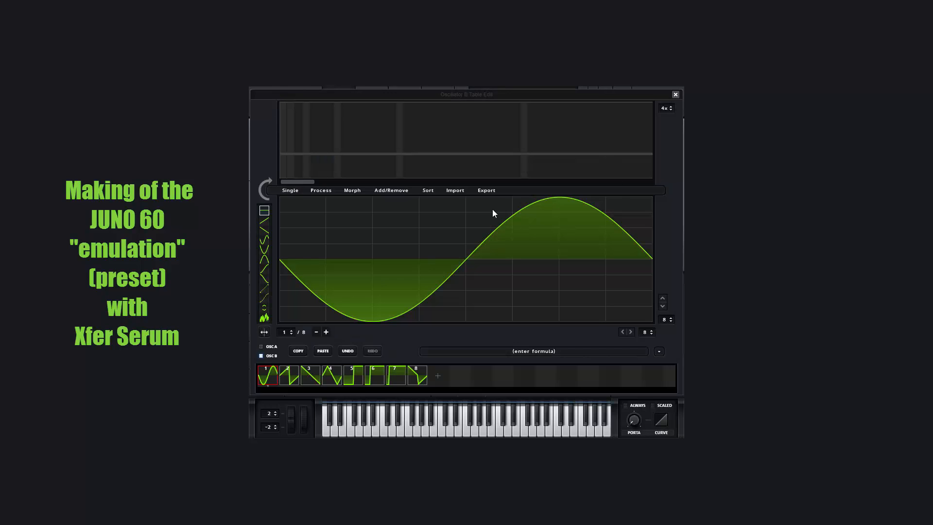
click(360, 374)
click(397, 190)
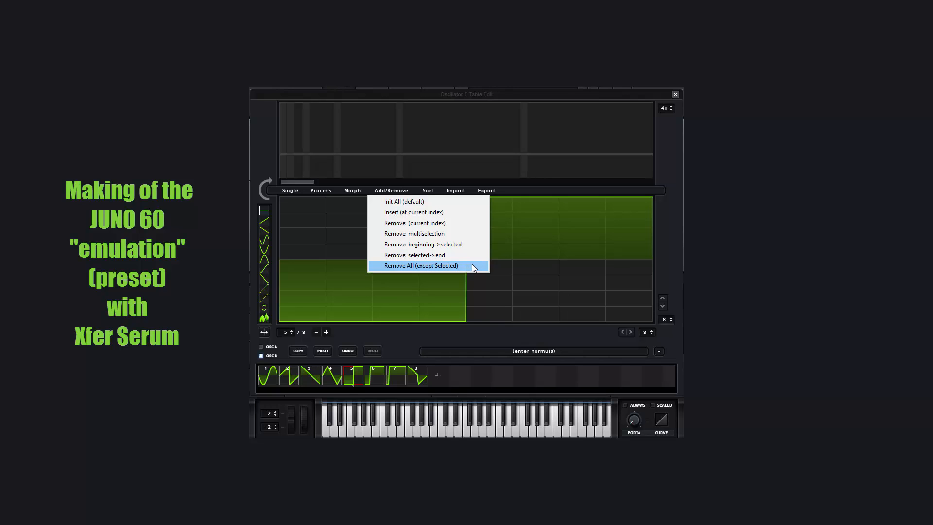
click(474, 268)
click(321, 190)
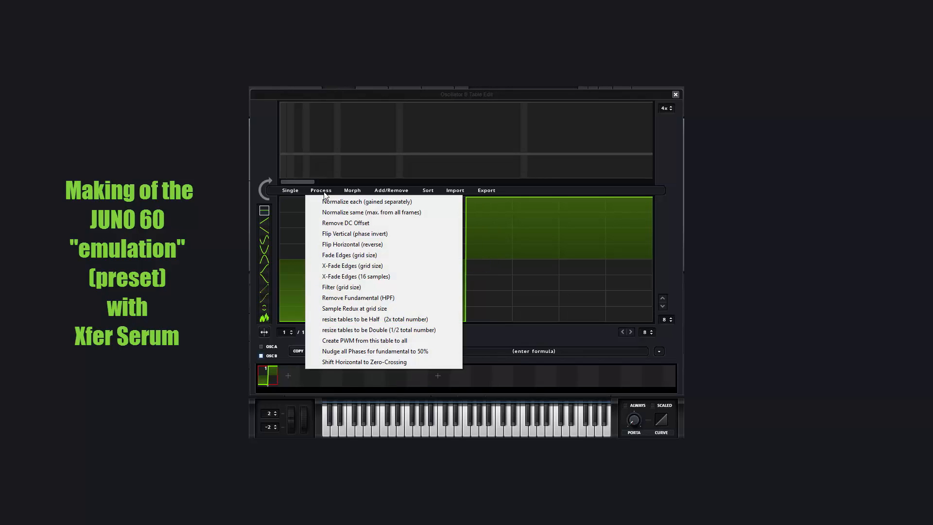
click(407, 235)
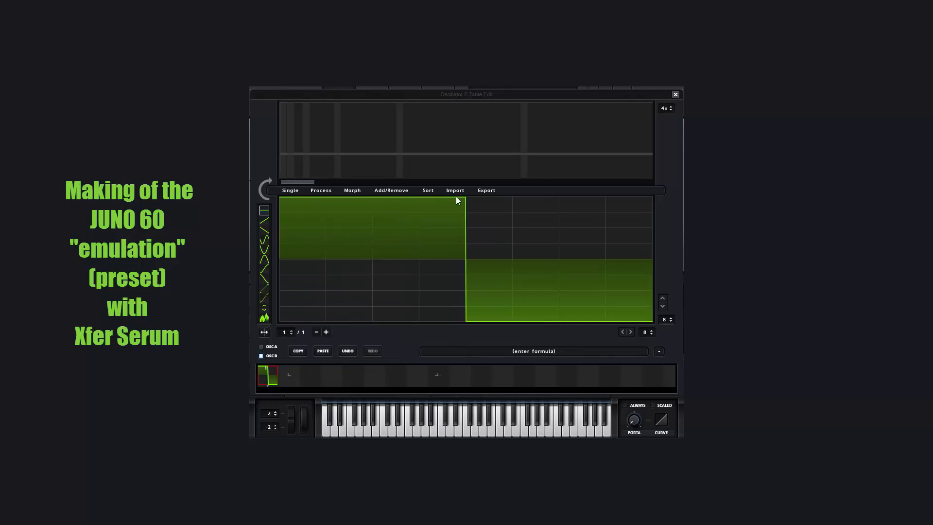
click(676, 95)
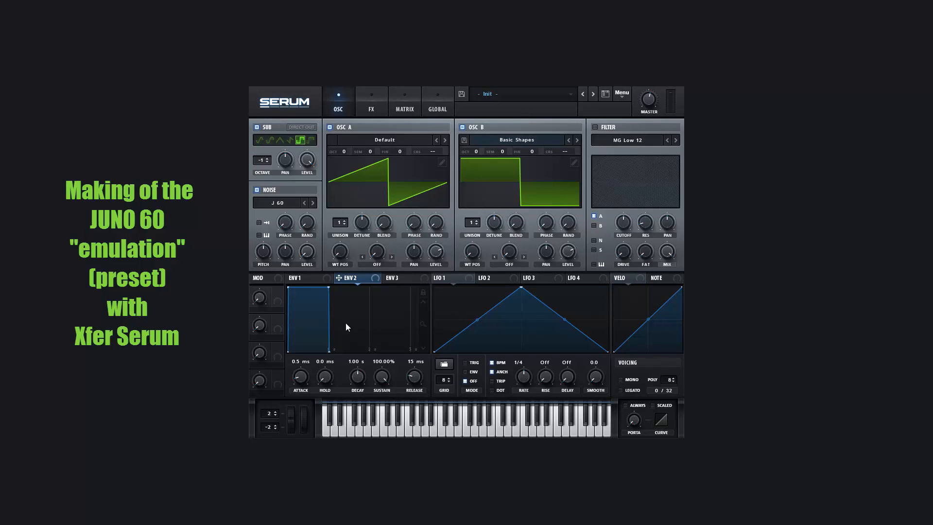
- Set Envelope 2 to an attack of 1.0 ms, a release of 2.0 ms and a sustain of 0%
drag(302, 375, 322, 328)
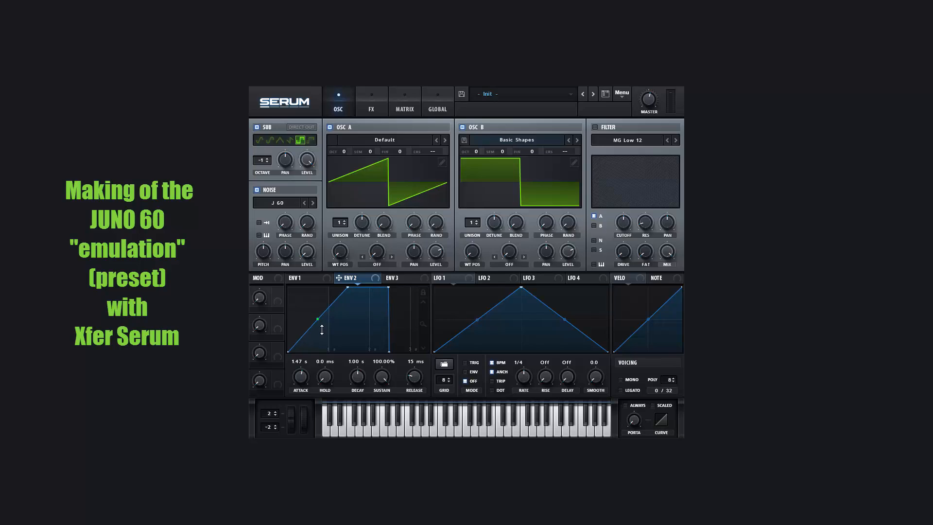
double_click(301, 375)
mouse_move(320, 320)
mouse_down()
mouse_move(315, 305)
mouse_move(320, 334)
mouse_move(322, 319)
mouse_up()
mouse_move(304, 374)
key(Return)
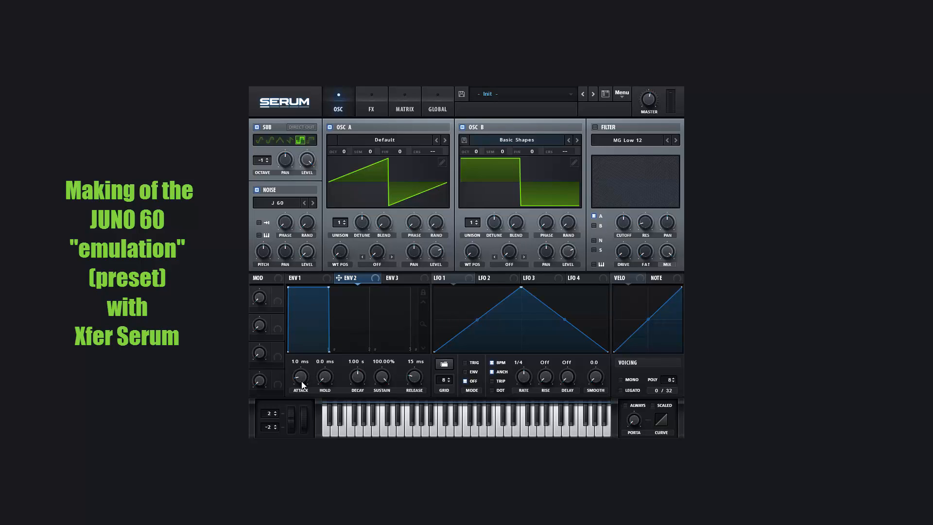
double_click(416, 377)
key(Return)
drag(383, 379, 383, 416)
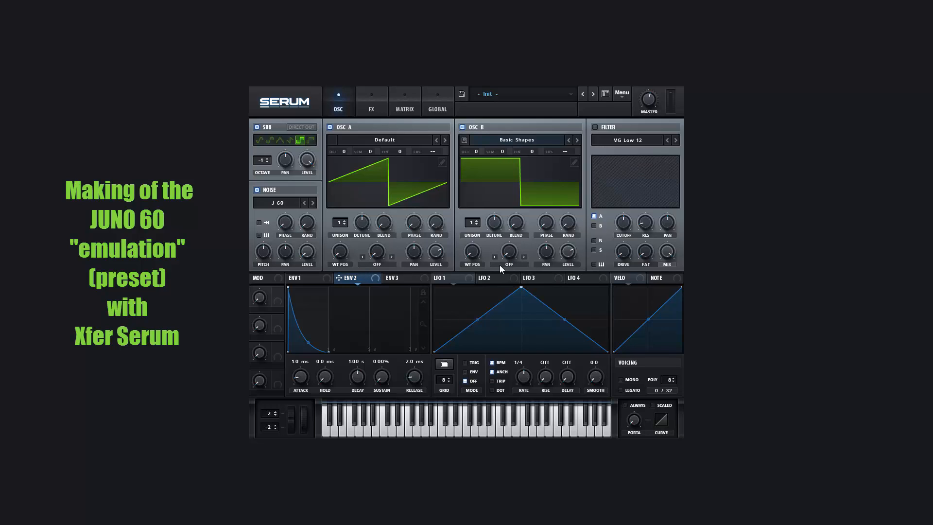
- Set oscillator B's warp mode to PWM and assign Envelope 2 to modulate the warp amount
click(516, 264)
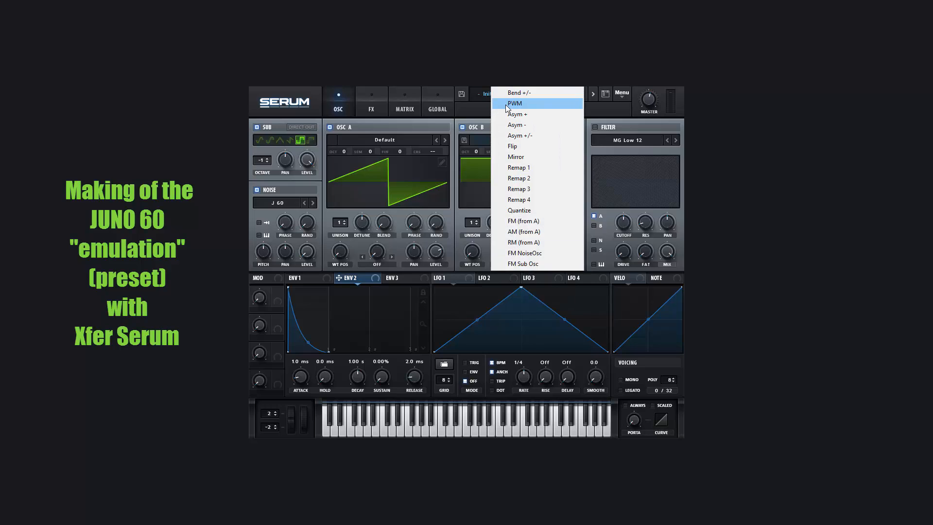
click(525, 104)
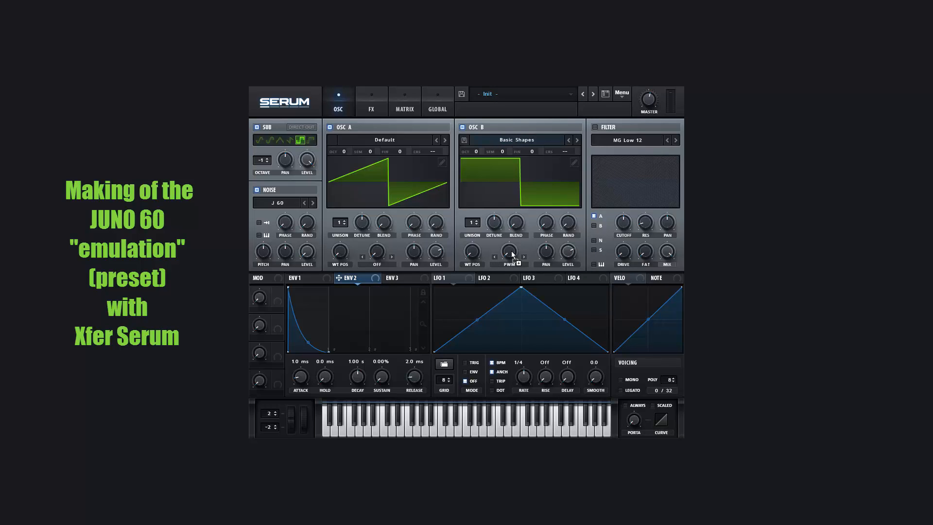
drag(512, 251, 512, 251)
mouse_move(512, 253)
- Render oscillator B's warp into its wavetable and show the waveform in the 3D view
click(621, 92)
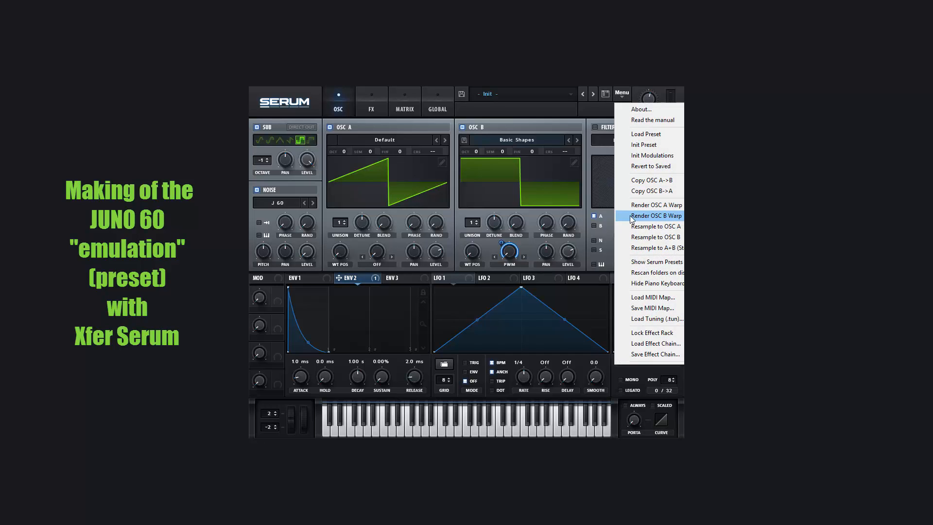
click(672, 217)
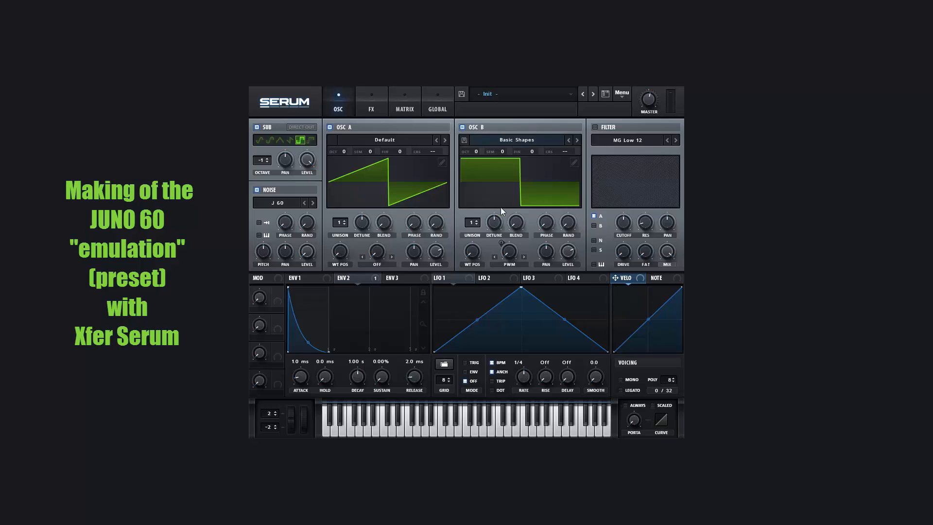
click(558, 182)
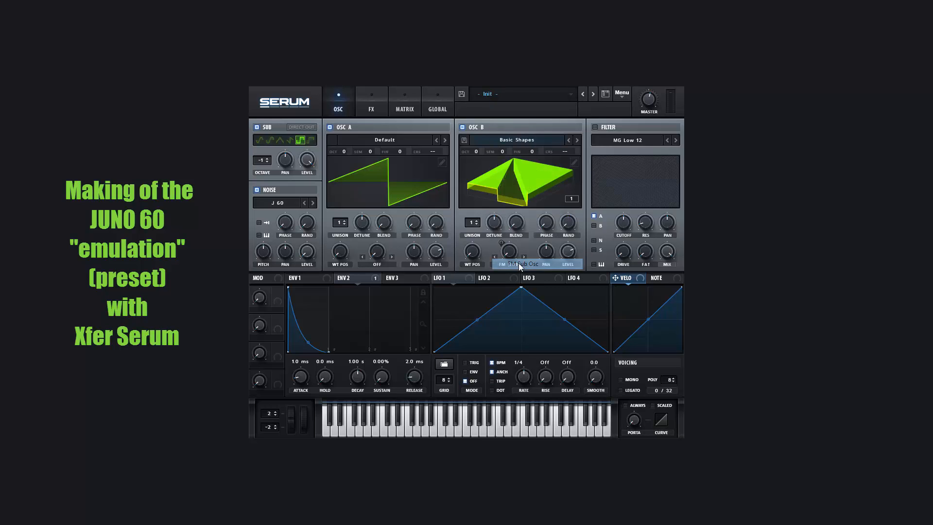
- Turn off oscillator B's warp mode and remove all modulators from its warp amount
click(517, 264)
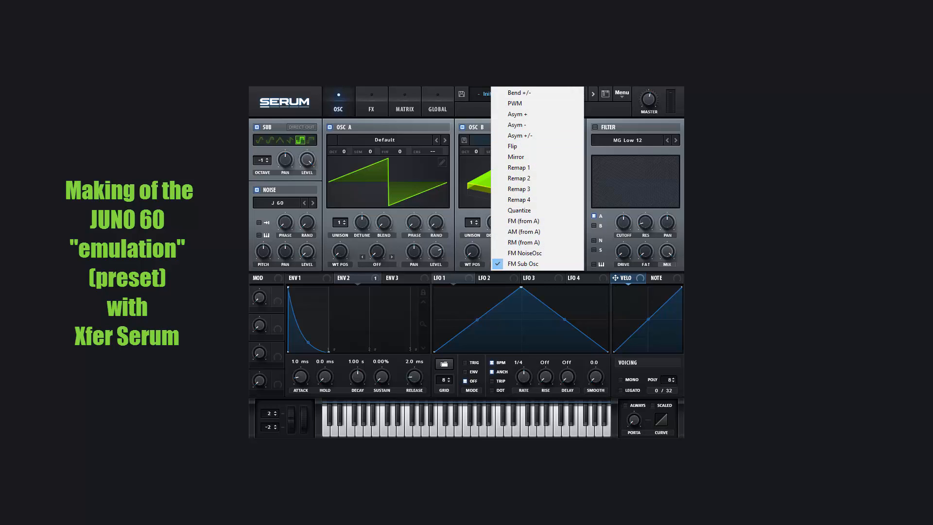
click(524, 232)
right_click(511, 249)
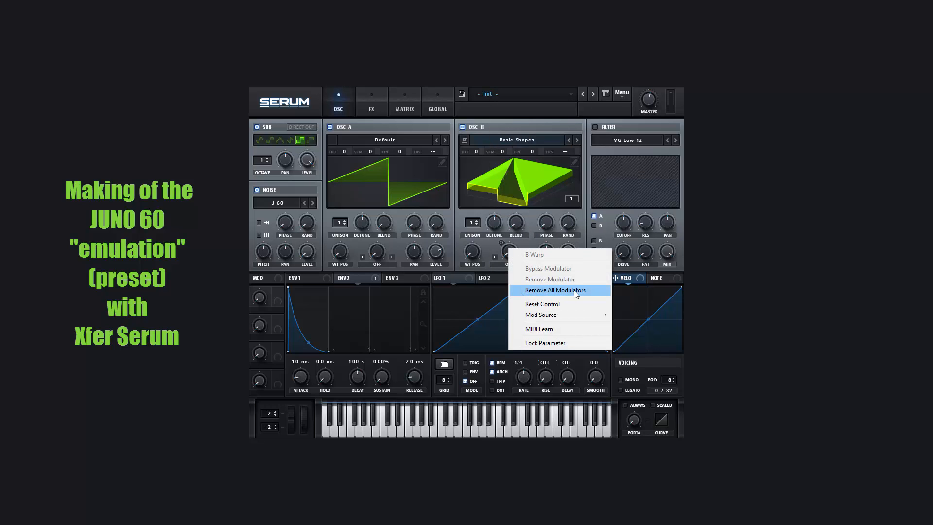
click(593, 290)
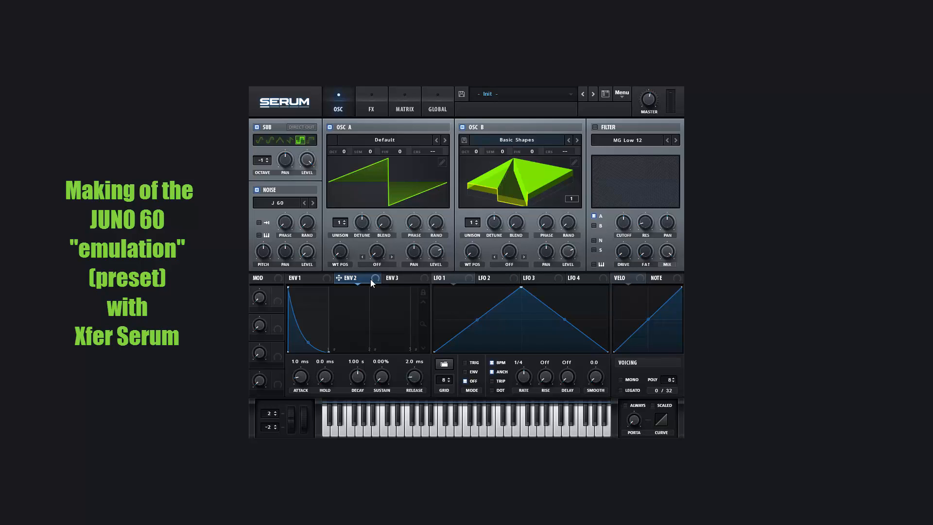
- Assign Envelope 2 to modulate oscillator B's wavetable position
drag(371, 279, 452, 257)
drag(474, 250, 474, 250)
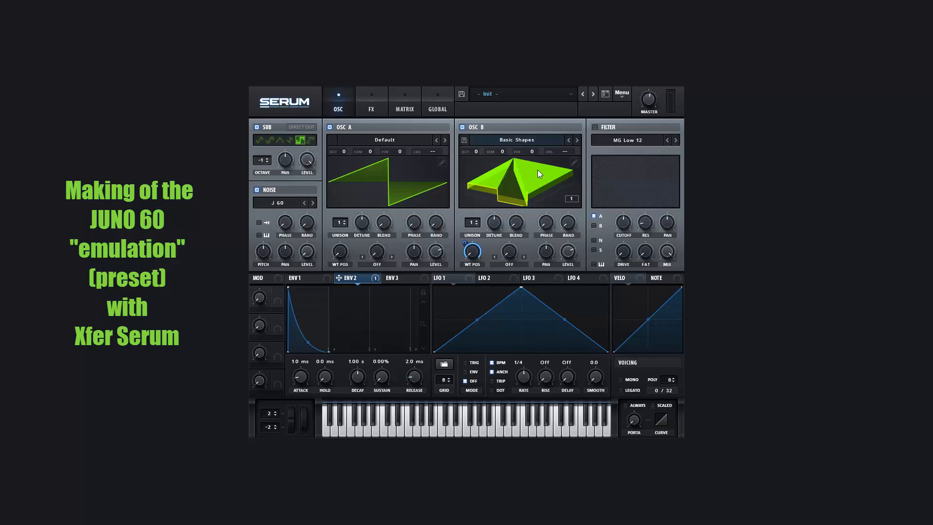
- Enable an MG Low 24 filter on all sound sources with key tracking, cutoff at minimum and modulated by Envelope 2
click(595, 127)
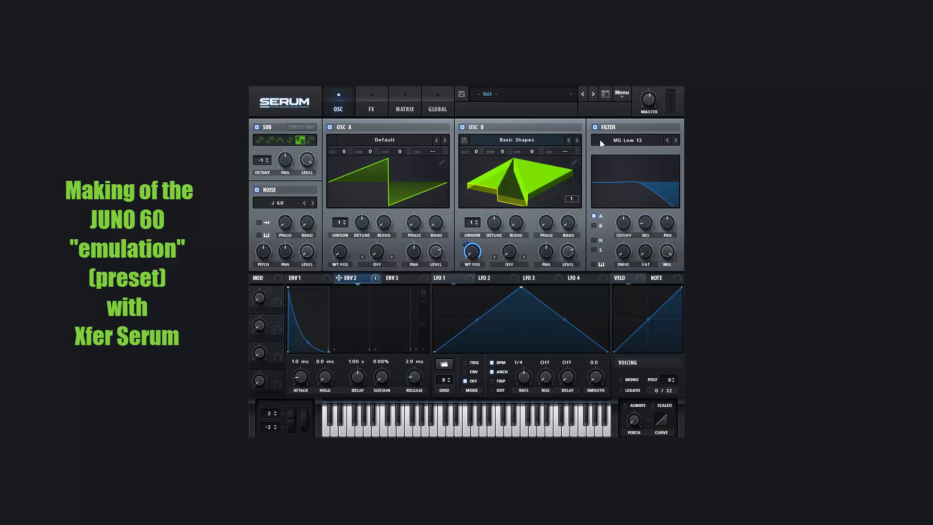
click(675, 139)
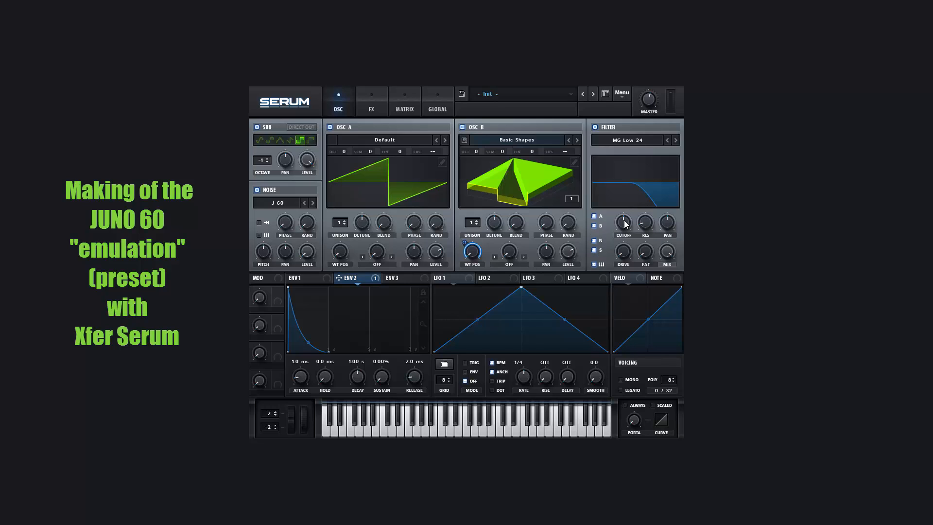
drag(640, 221, 614, 298)
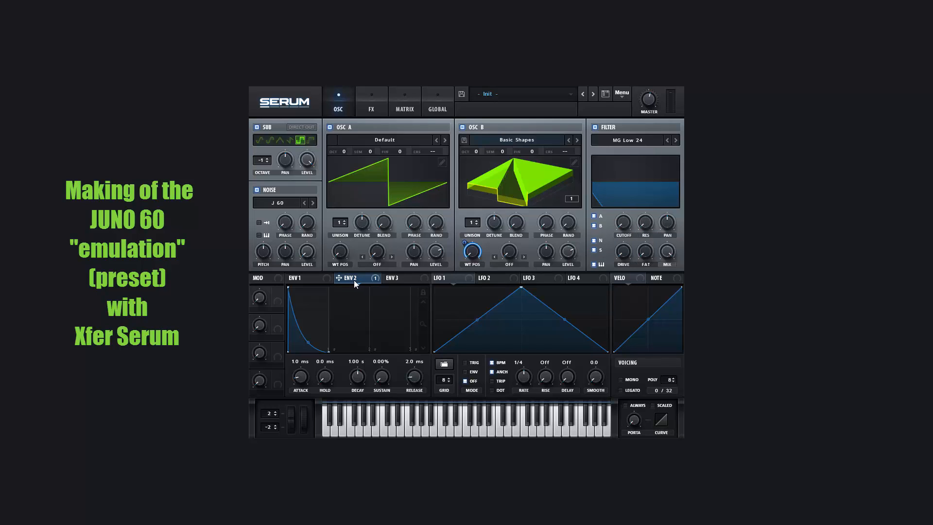
drag(380, 276, 624, 225)
- In oscillator B's wavetable editor, extend the flat top to the centre line in frames 2 to 10, then close the editor
click(506, 185)
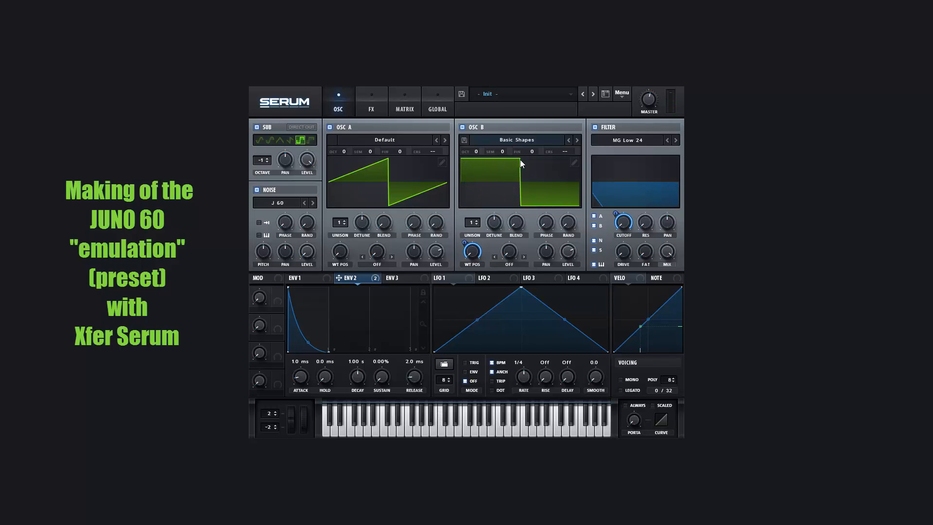
click(575, 162)
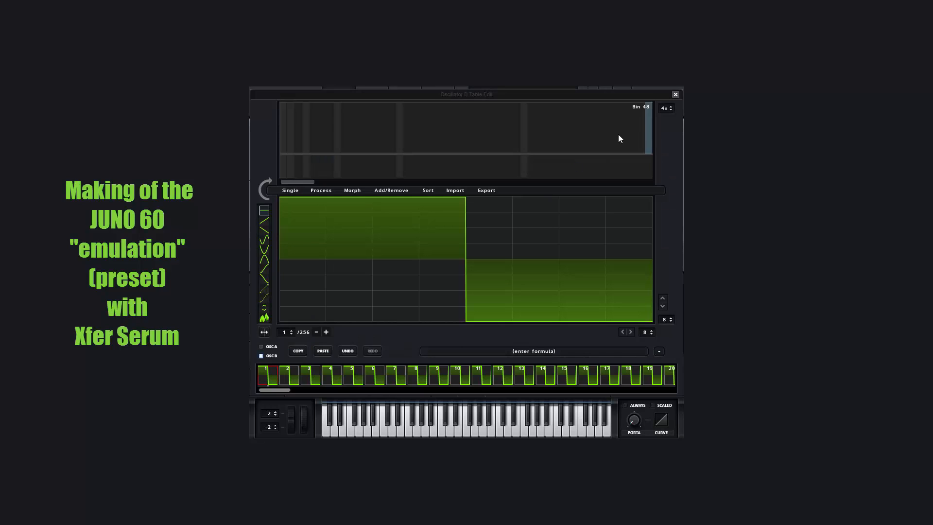
click(294, 378)
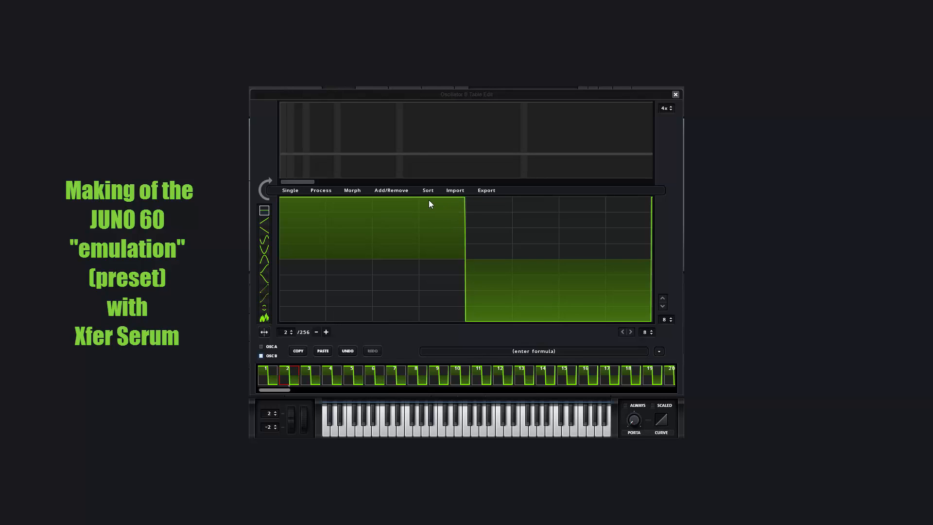
click(309, 375)
click(331, 375)
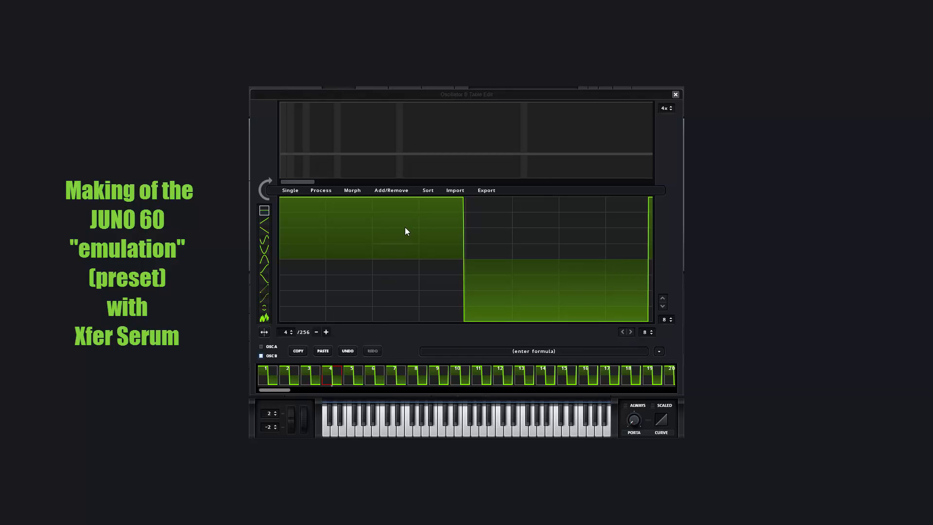
click(362, 374)
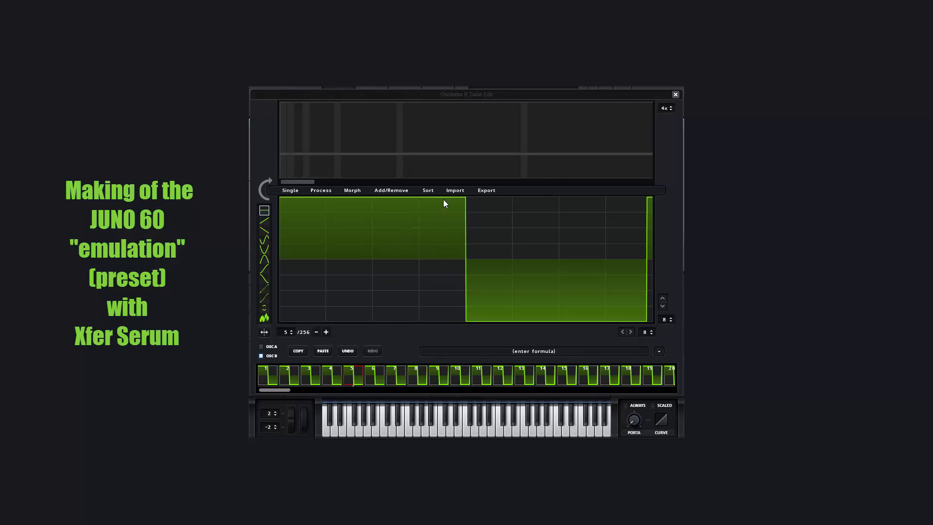
click(382, 375)
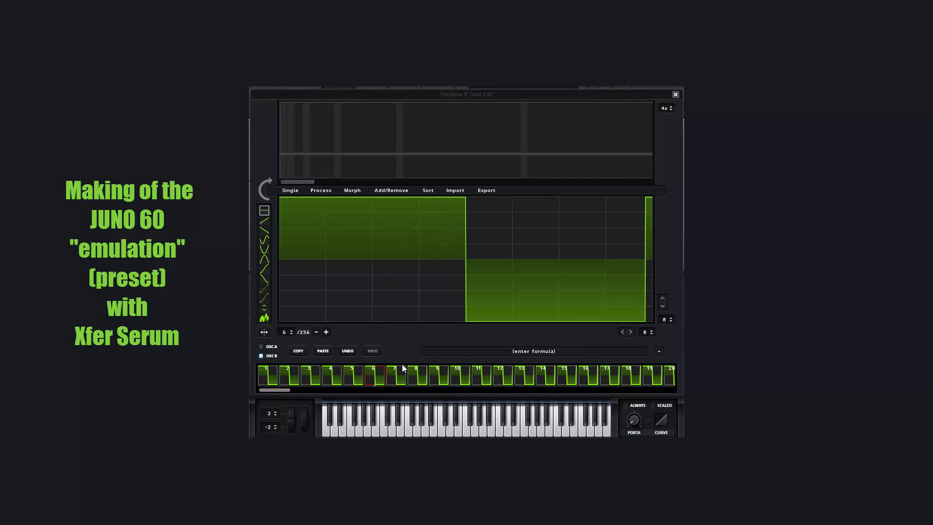
click(400, 378)
click(421, 379)
click(440, 210)
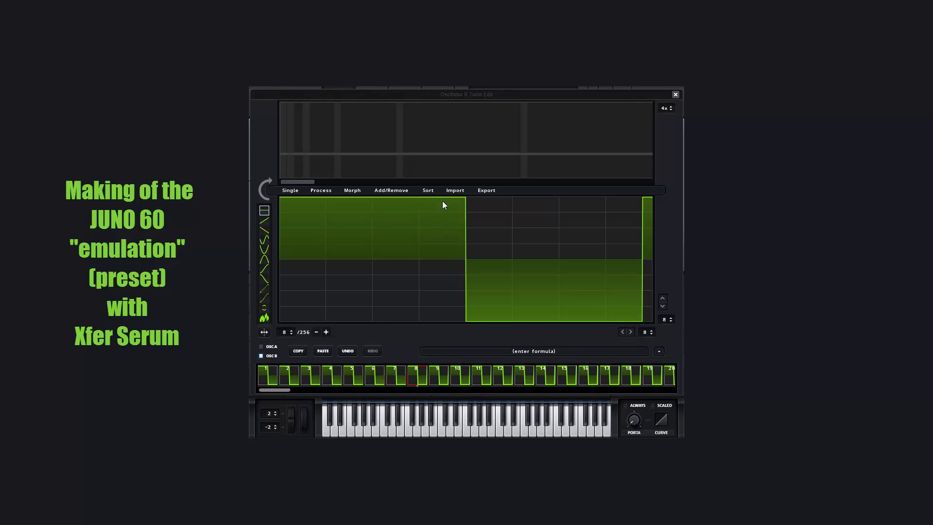
click(439, 377)
click(446, 206)
click(455, 380)
click(446, 207)
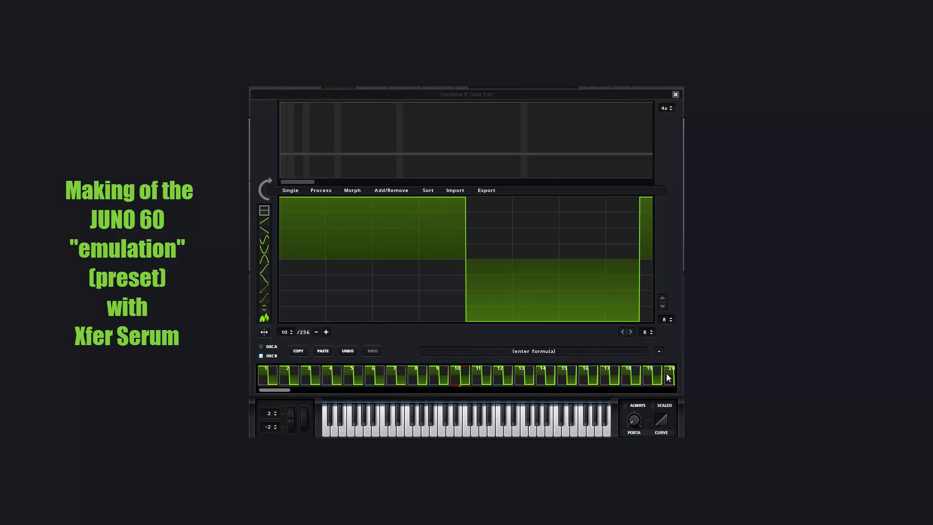
click(269, 379)
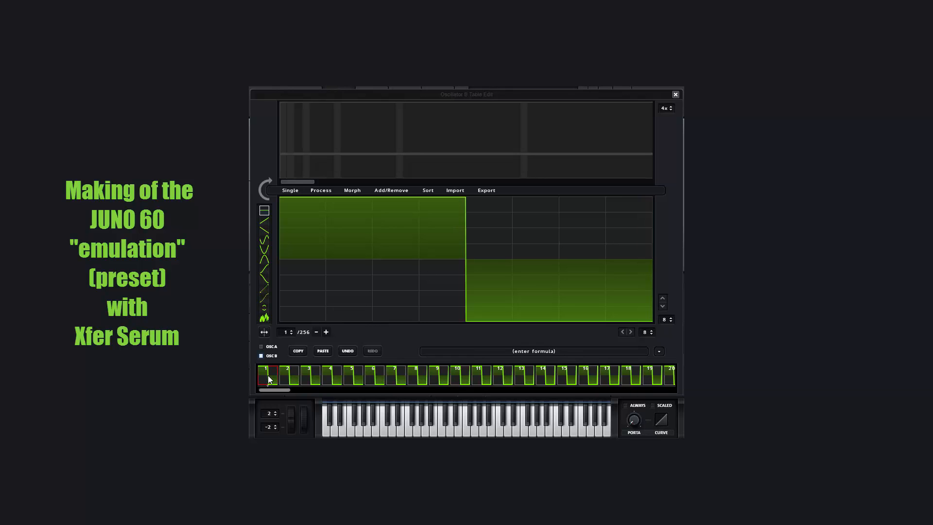
click(676, 95)
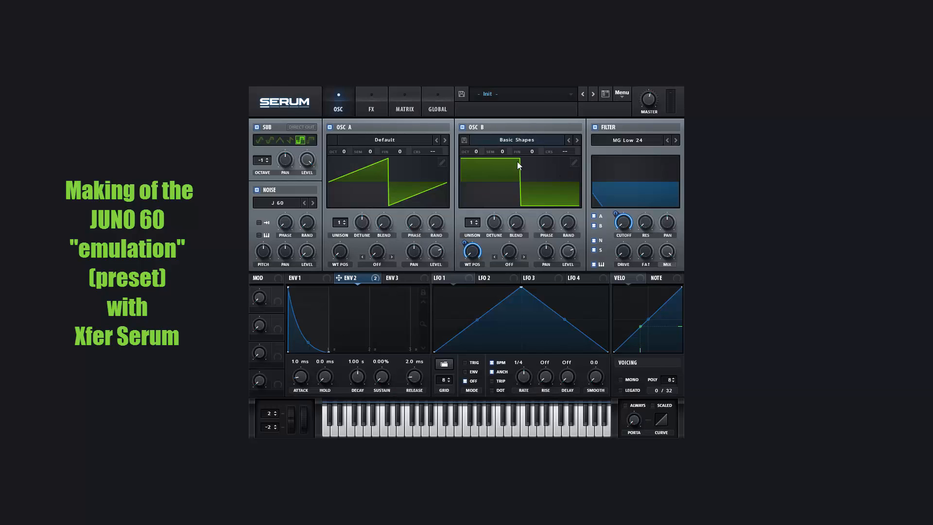
- Load the user wavetable Juno 60 Square into oscillator B and show its waveform in the 2D view
click(532, 139)
mouse_move(516, 183)
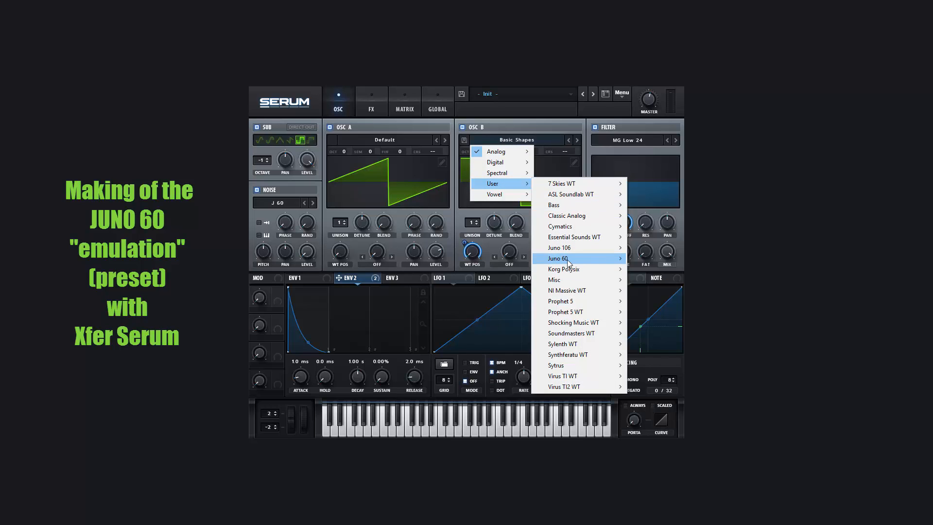
mouse_move(567, 259)
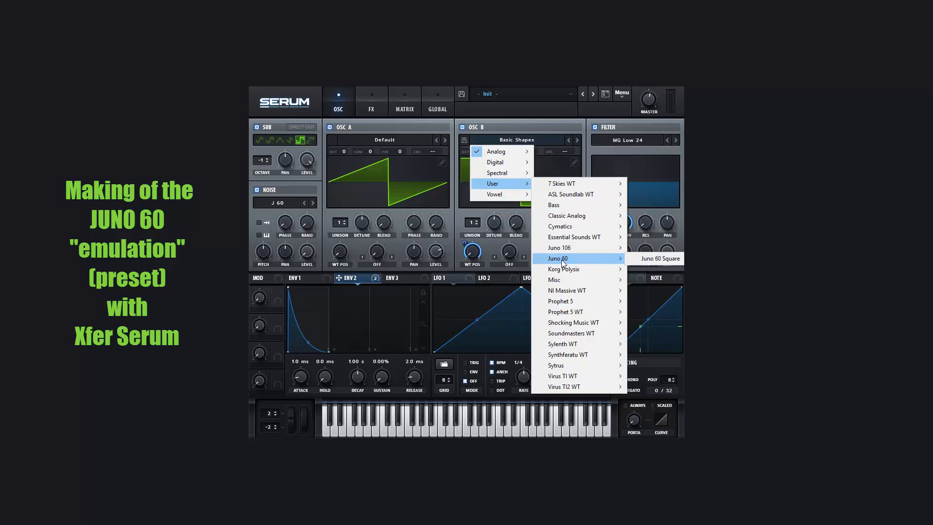
click(656, 259)
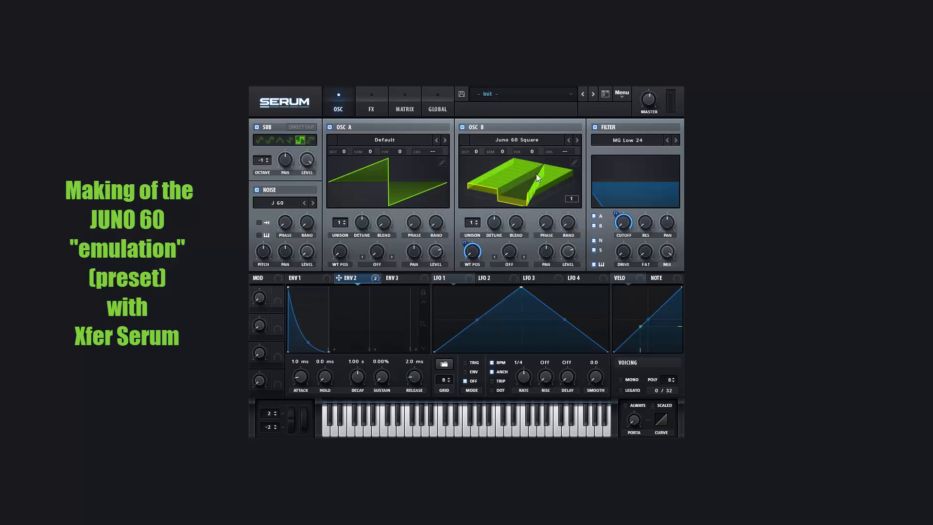
click(555, 175)
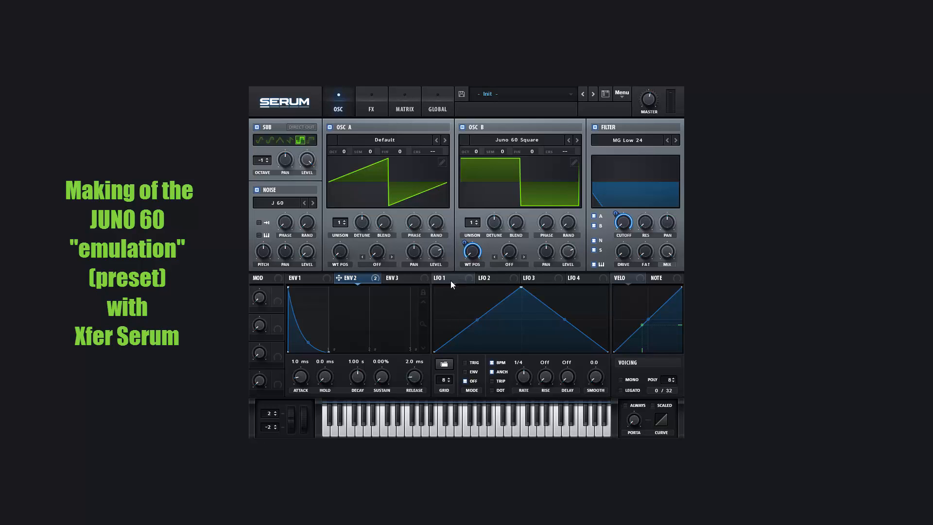
- Enable the effects filter, set its type to Low EQ 12 and lower its cutoff to about 109 Hz
click(379, 106)
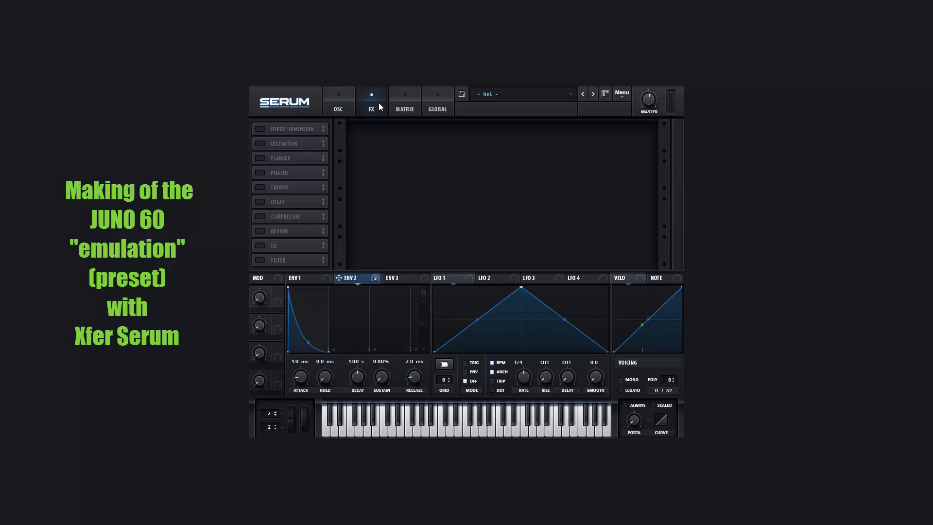
click(261, 260)
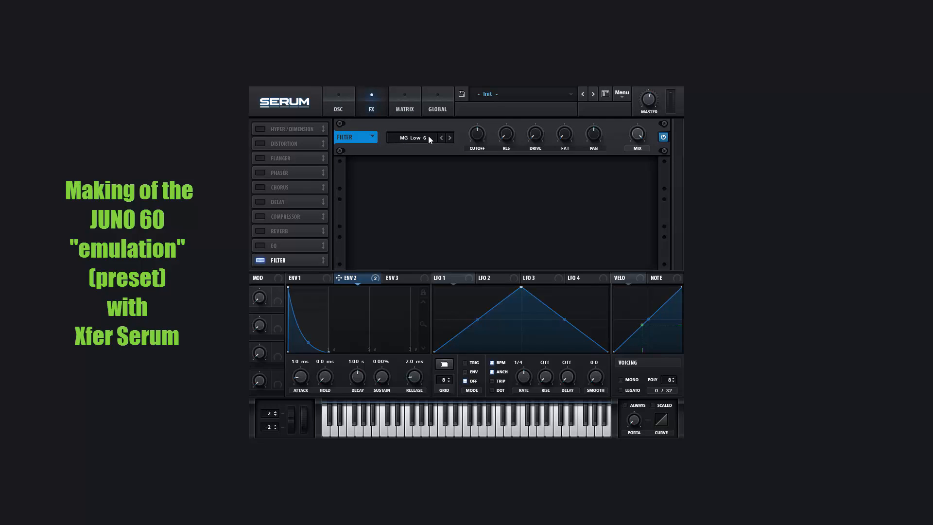
click(427, 138)
mouse_move(411, 183)
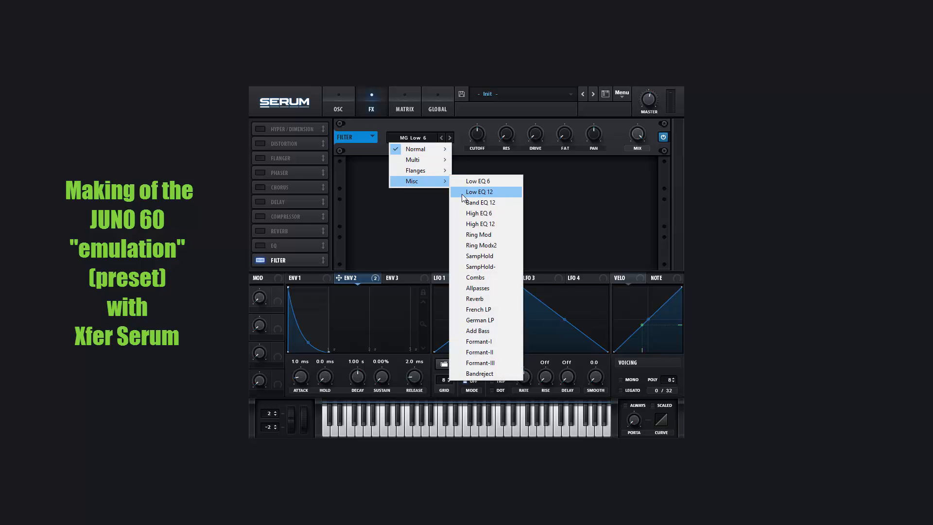
click(503, 191)
mouse_move(470, 136)
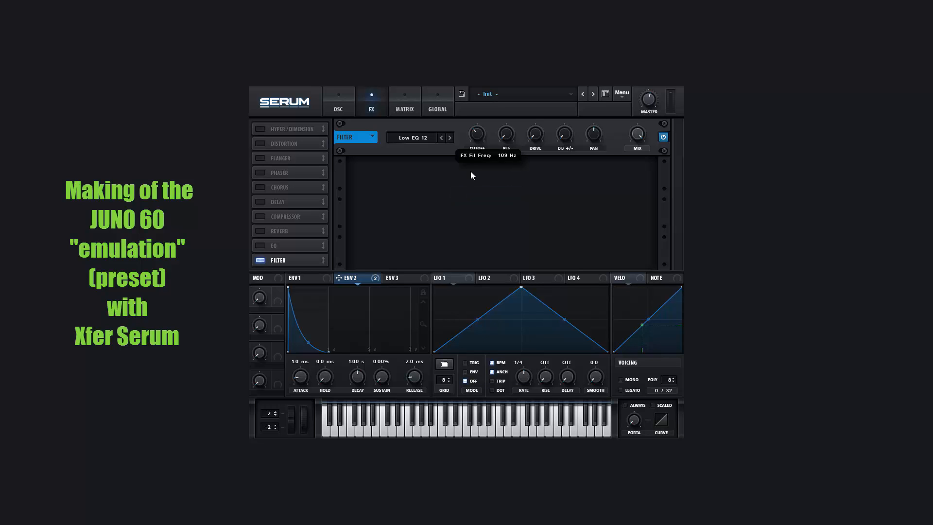
drag(470, 136, 479, 130)
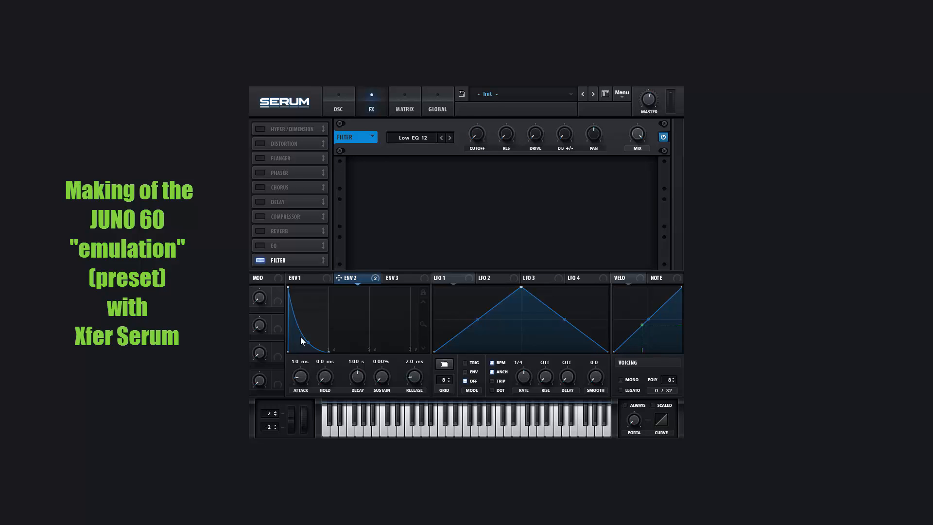
- Assign Macro 3 to the effects filter's cutoff and drive, name the macro HPF and check its routings in the modulation matrix
drag(276, 360, 276, 360)
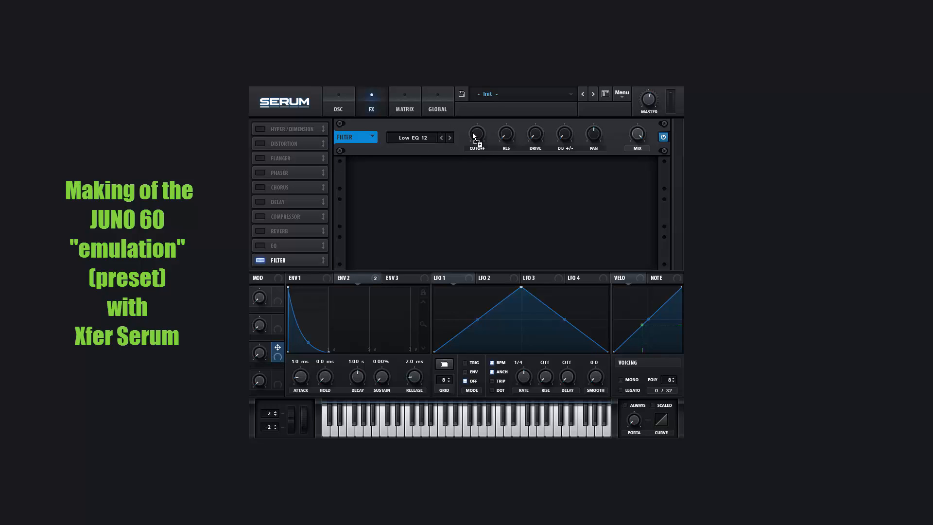
drag(473, 132, 474, 134)
drag(278, 348, 520, 156)
text(HPF)
key(Return)
click(339, 109)
click(403, 108)
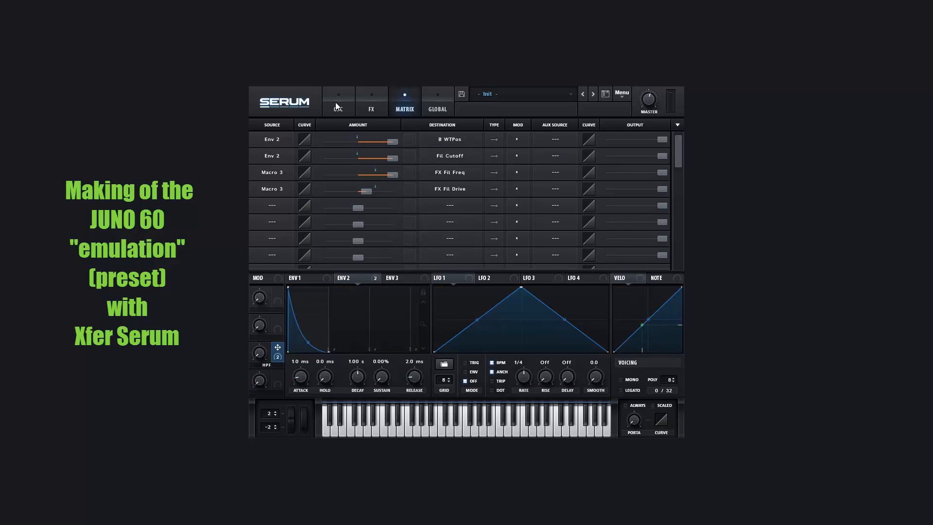
- Assign LFO 1 to oscillator B's wavetable position and set the LFO to Trig mode with BPM sync off
click(336, 106)
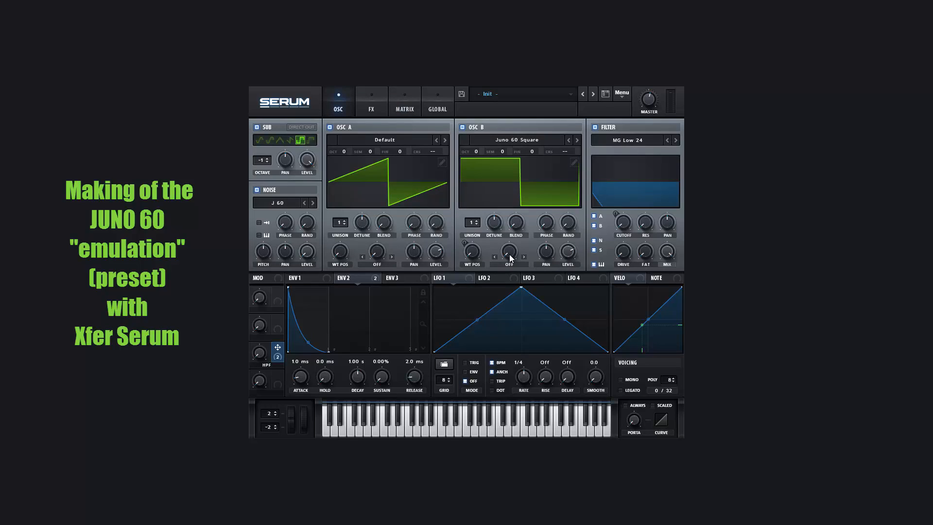
drag(259, 351, 259, 383)
drag(472, 250, 471, 250)
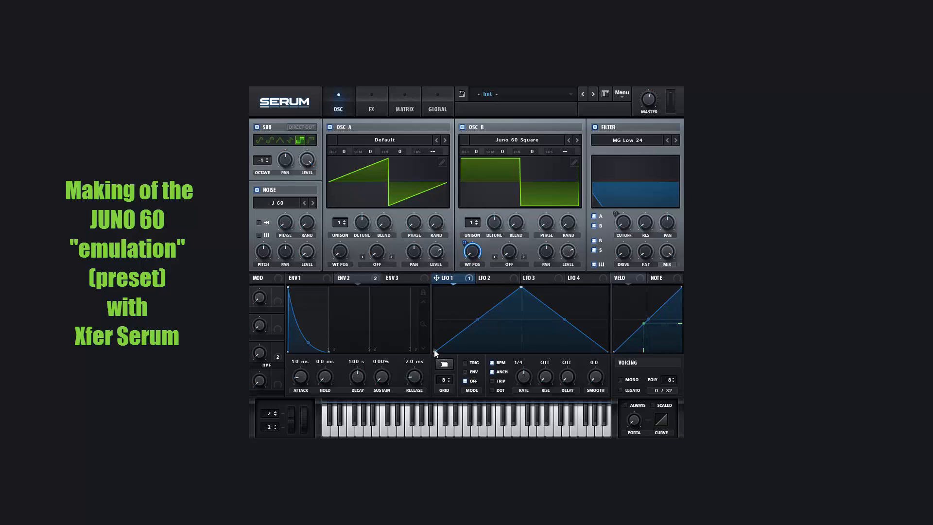
click(492, 363)
click(466, 363)
- Reshape LFO 1 into a triangle starting at mid-level, with its peak at one quarter, centre point at half and trough at three quarters
drag(434, 351, 434, 318)
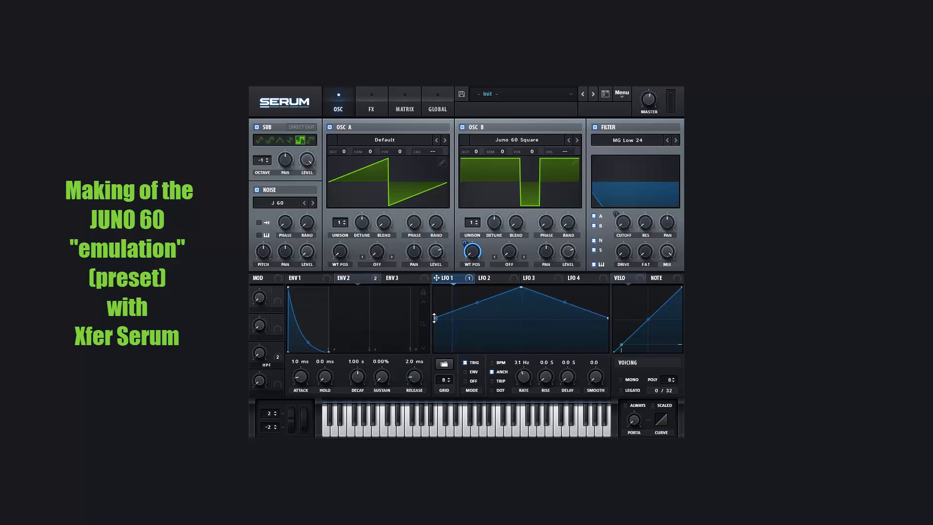
drag(434, 318, 434, 320)
drag(522, 287, 478, 288)
double_click(544, 303)
drag(544, 303, 565, 351)
double_click(559, 320)
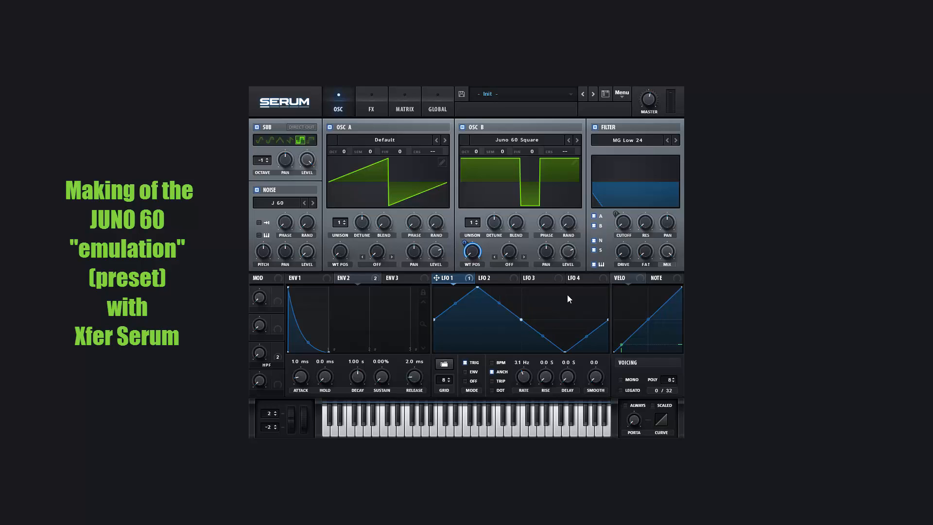
click(494, 278)
click(461, 278)
- Sort the modulation matrix by destination and set Macro 2 as the auxiliary source of both oscillator B wavetable position entries
click(416, 104)
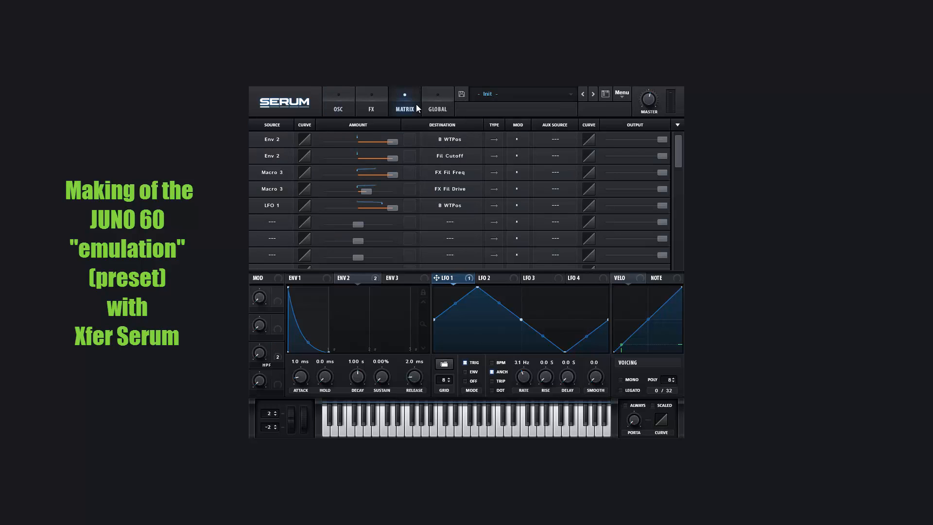
click(677, 125)
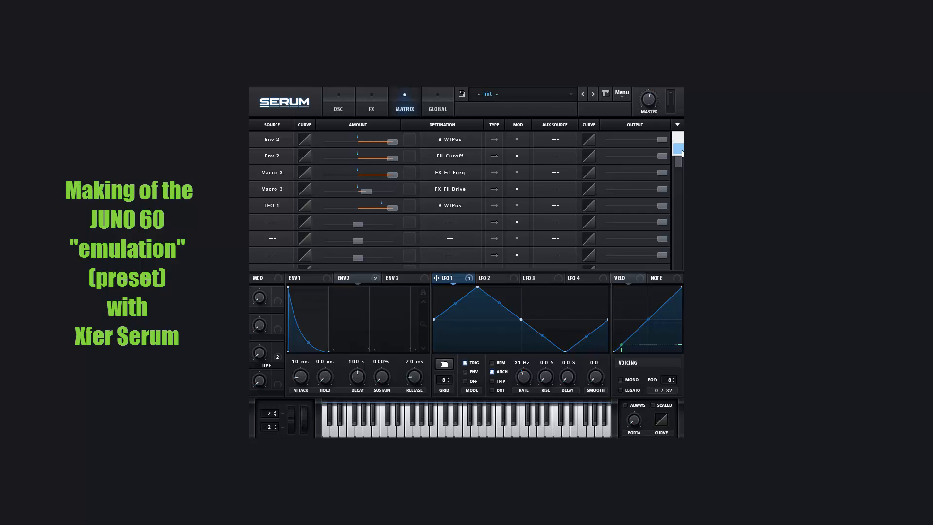
click(680, 151)
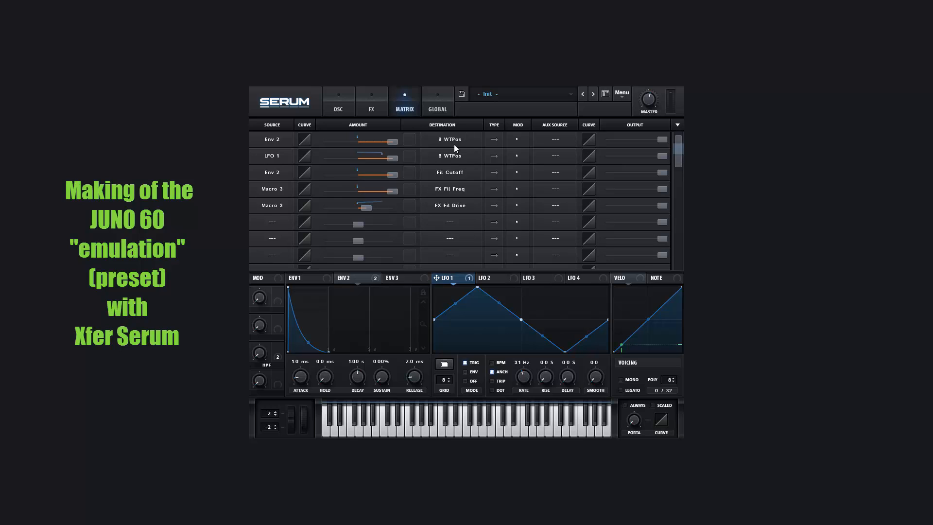
click(558, 141)
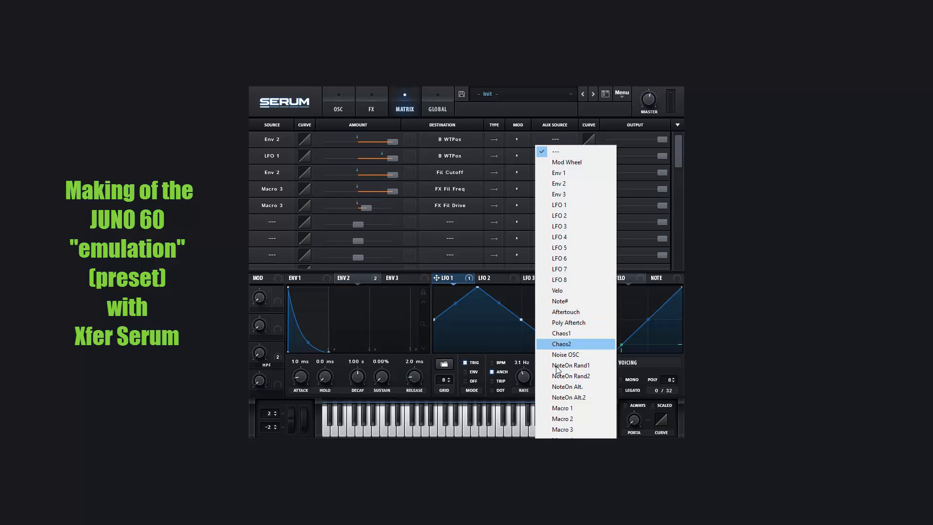
click(582, 418)
click(548, 155)
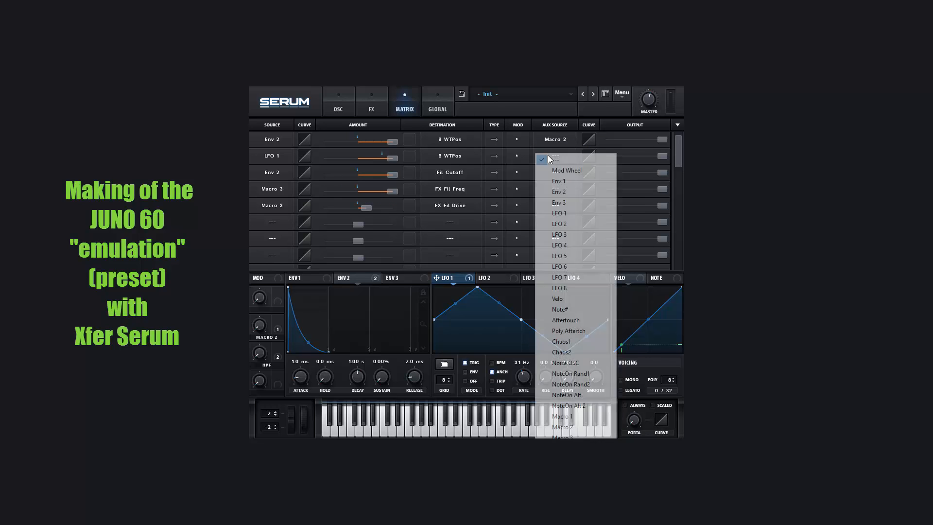
click(579, 427)
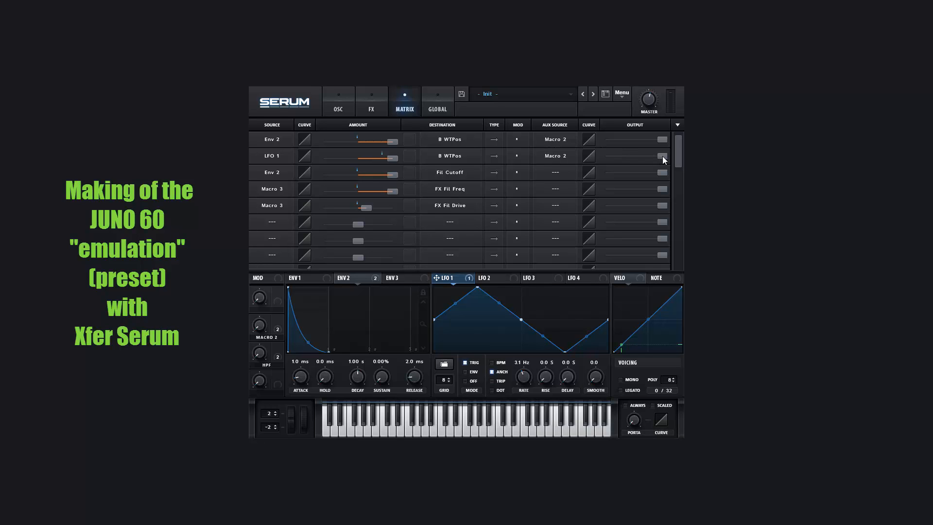
- Set the output of LFO 1's oscillator B wavetable position entry to 0 and rename Macro 2 as PWM
drag(663, 156, 369, 153)
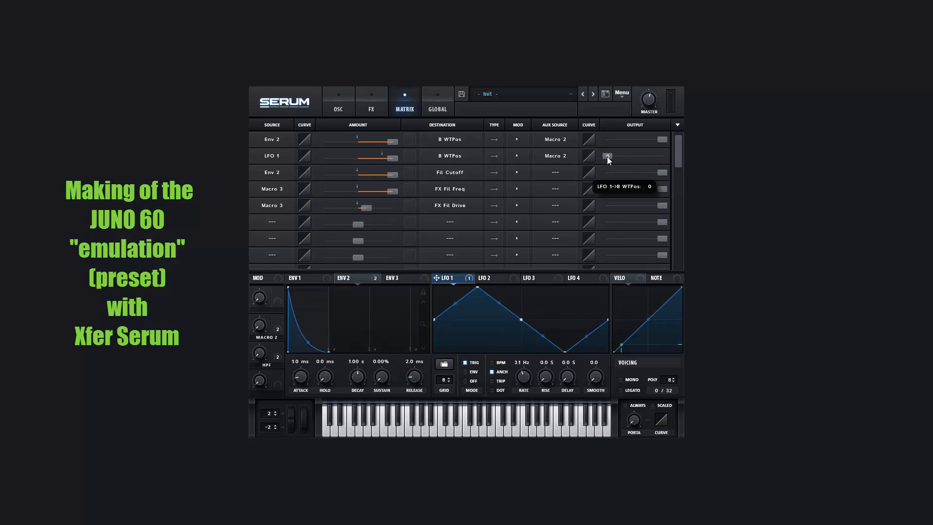
drag(607, 156, 662, 160)
mouse_move(597, 157)
mouse_down()
mouse_move(625, 153)
mouse_move(585, 154)
mouse_move(612, 157)
mouse_up()
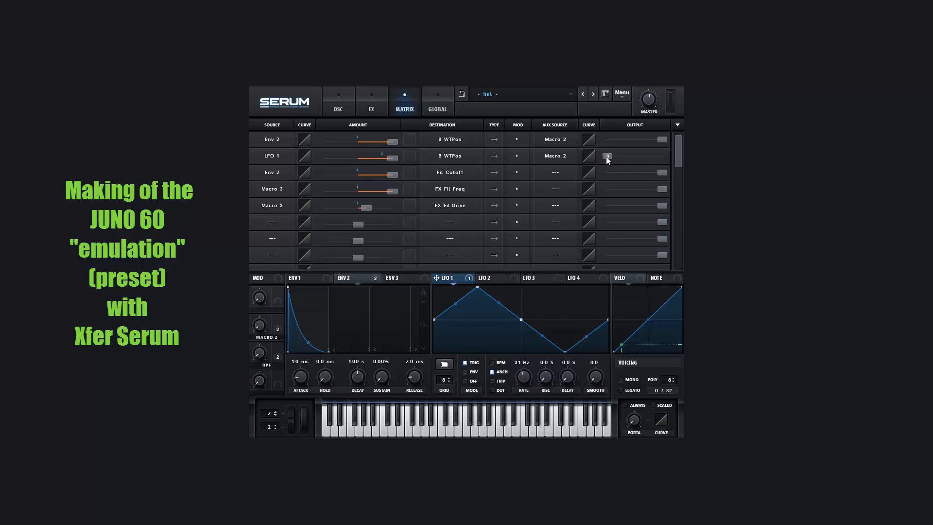
double_click(272, 336)
text(PWM)
key(Return)
- Reduce the output of Envelope 2's oscillator B wavetable position entry to its minimum
mouse_move(663, 141)
drag(663, 141, 546, 143)
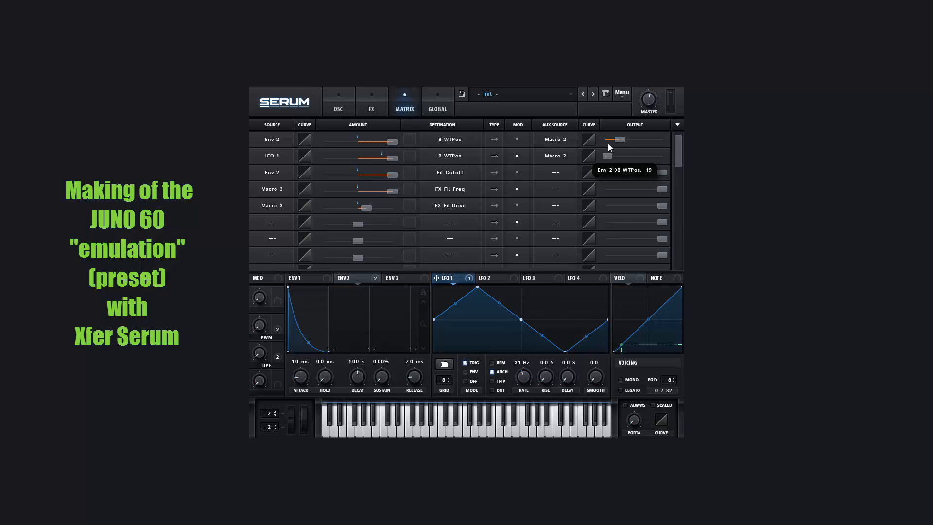
drag(664, 140, 515, 141)
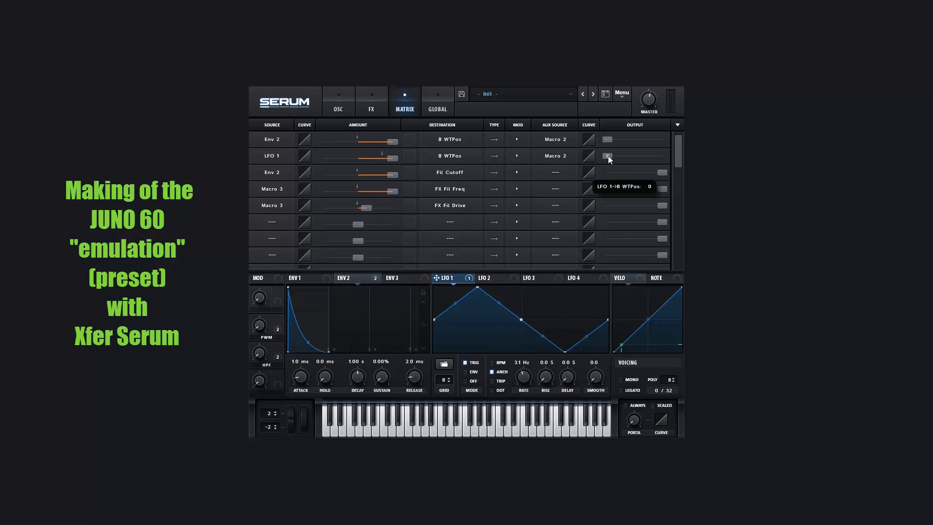
- Try Envelope 2's oscillator B wavetable position entry at maximum output with the PWM macro
drag(608, 155, 666, 141)
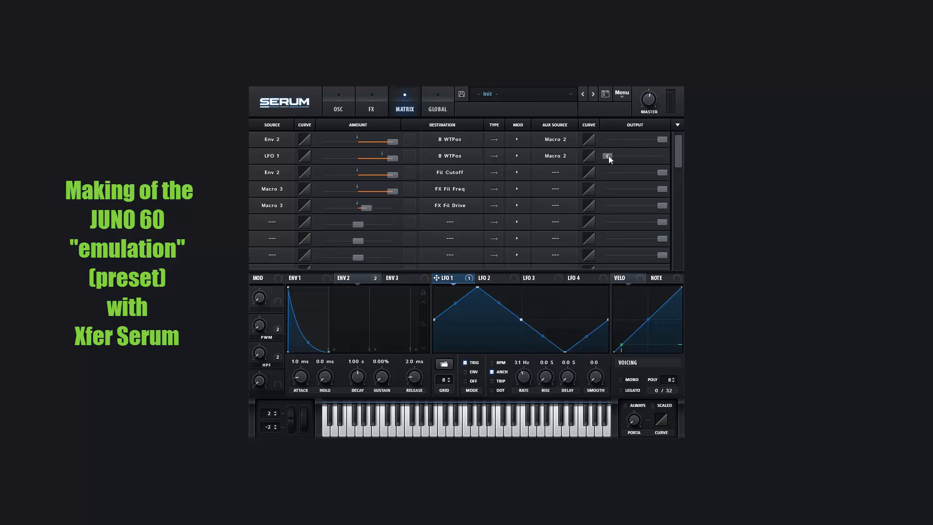
mouse_move(655, 140)
click(346, 101)
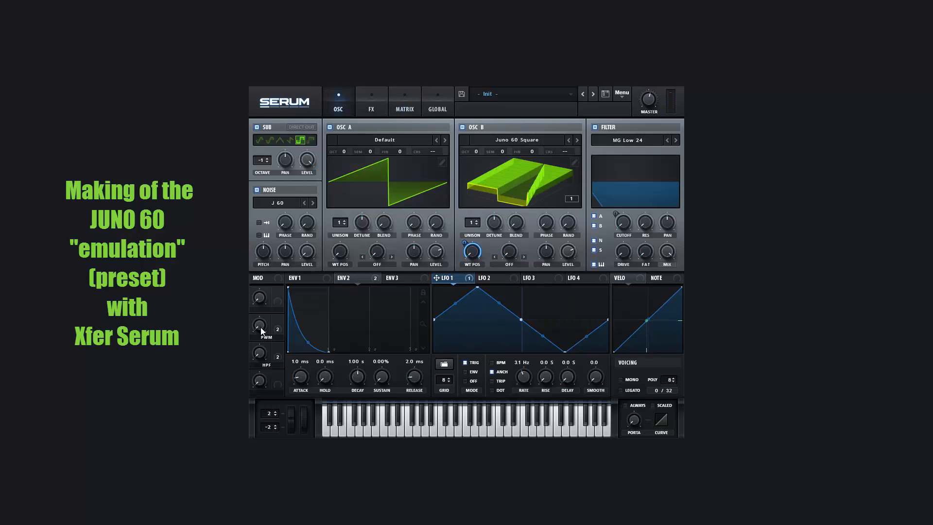
- Raise the output of LFO 1's oscillator B wavetable position entry to maximum and reduce Envelope 2's entry to minimum
click(417, 113)
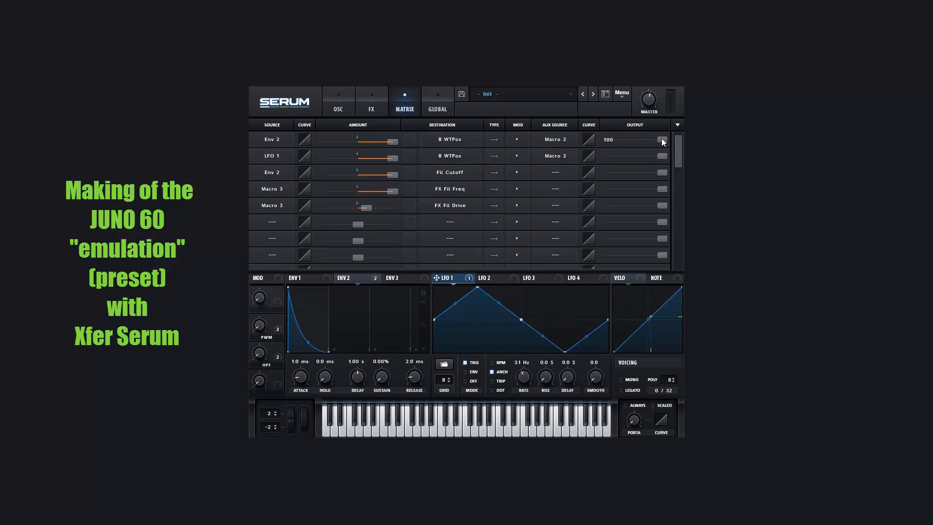
click(339, 110)
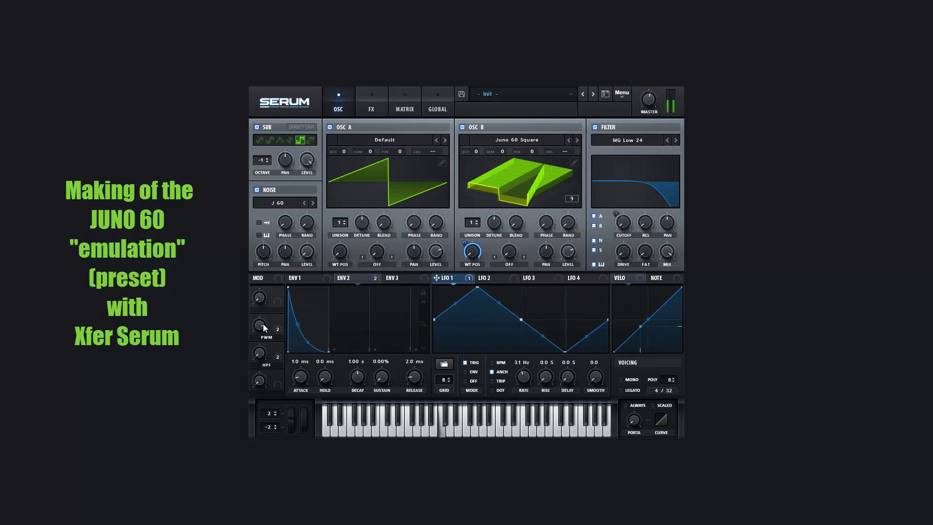
click(404, 107)
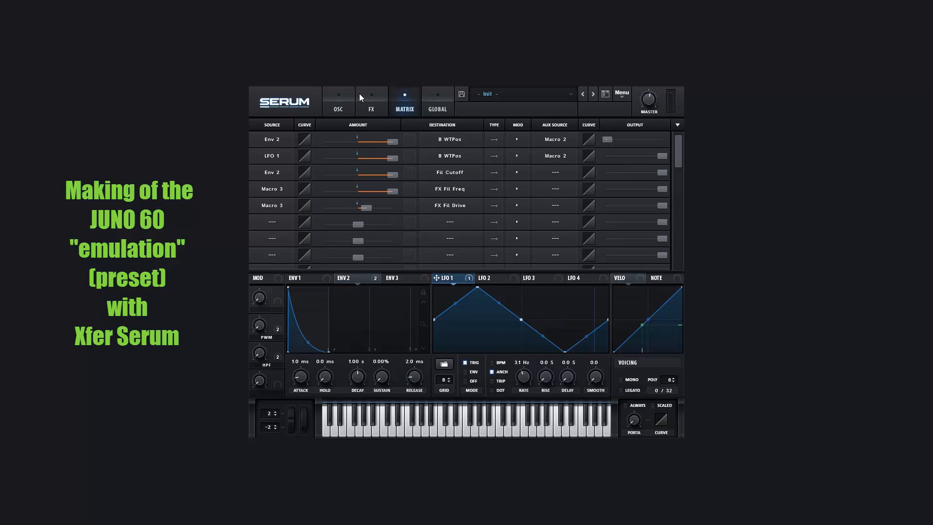
click(342, 101)
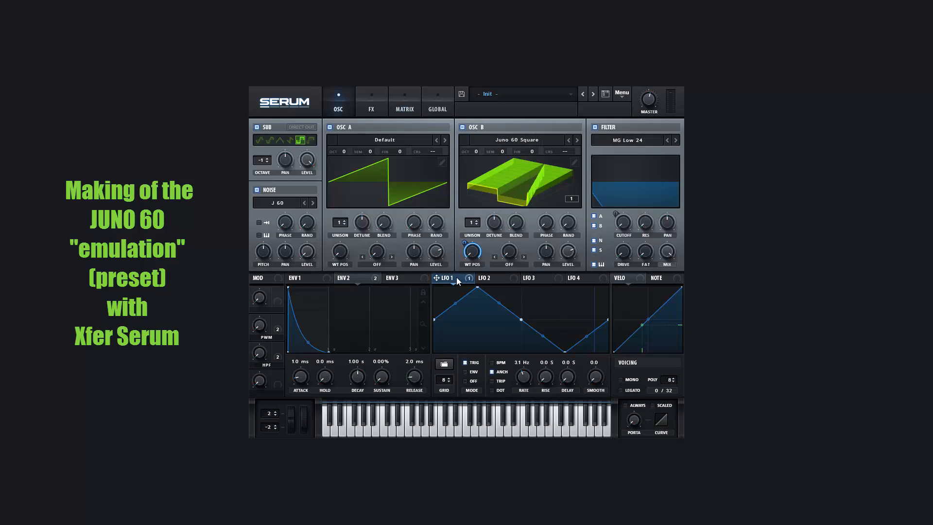
- Assign LFO 1 to the filter cutoff and check which modulators are assigned to that control
drag(457, 278, 623, 225)
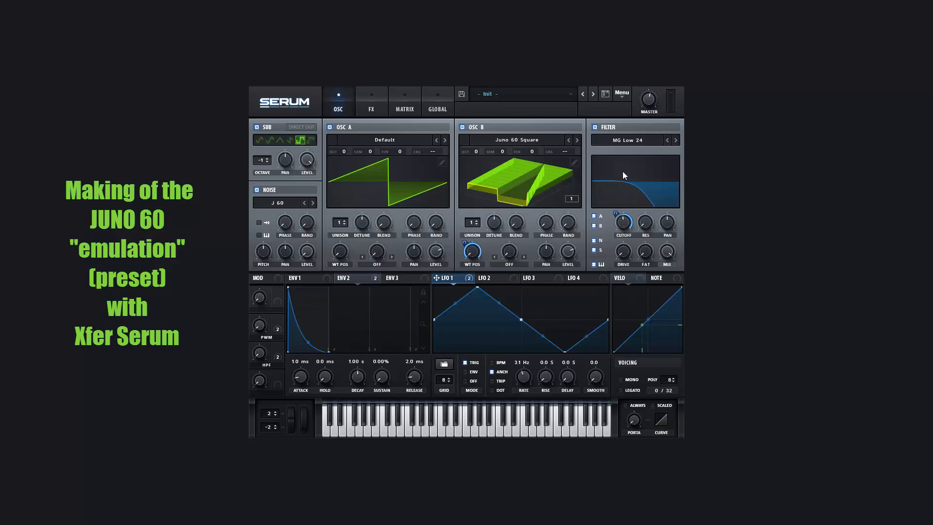
right_click(615, 214)
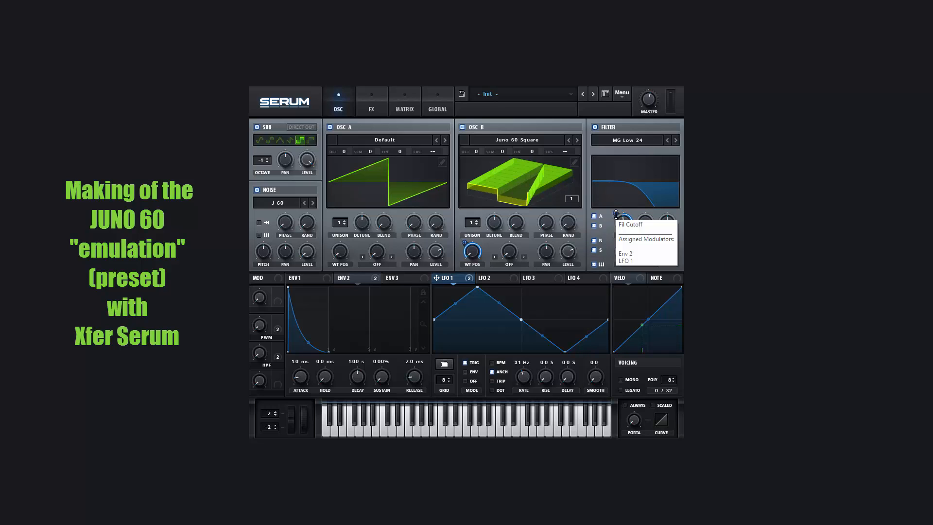
key(Escape)
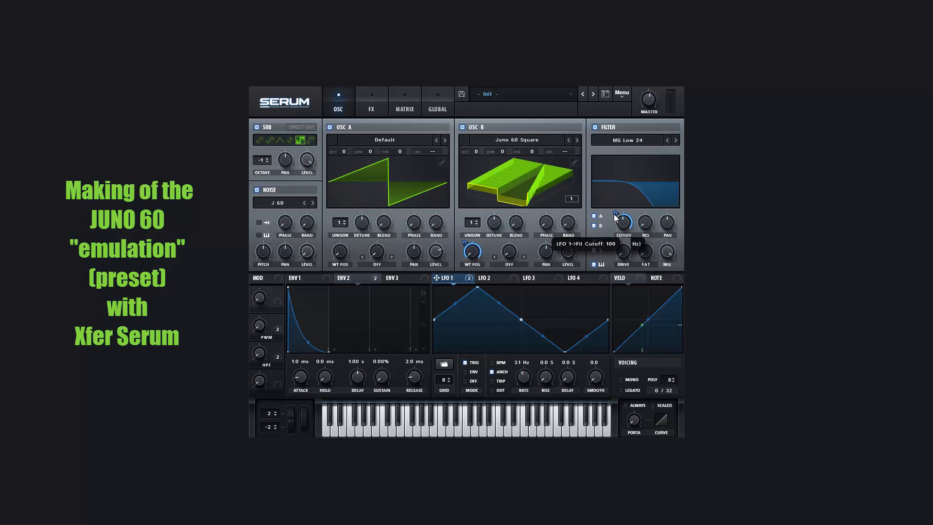
- Examine the modulation options of the filter cutoff and LFO 1, and review LFO 1's cutoff entry in the modulation matrix
right_click(623, 220)
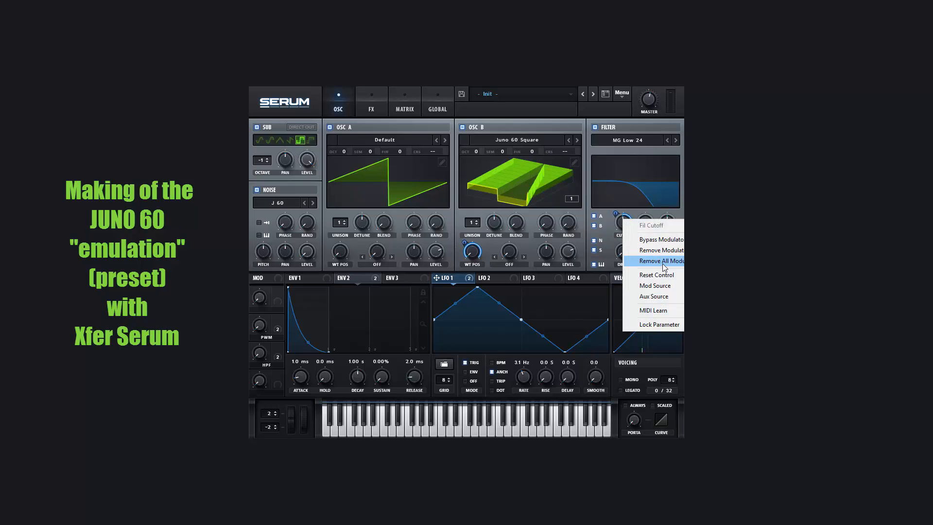
click(469, 280)
click(470, 280)
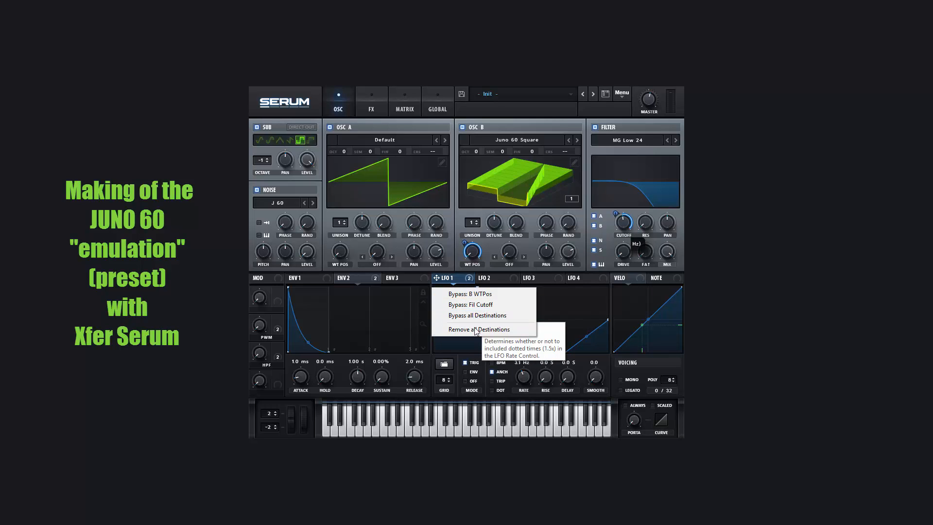
click(601, 120)
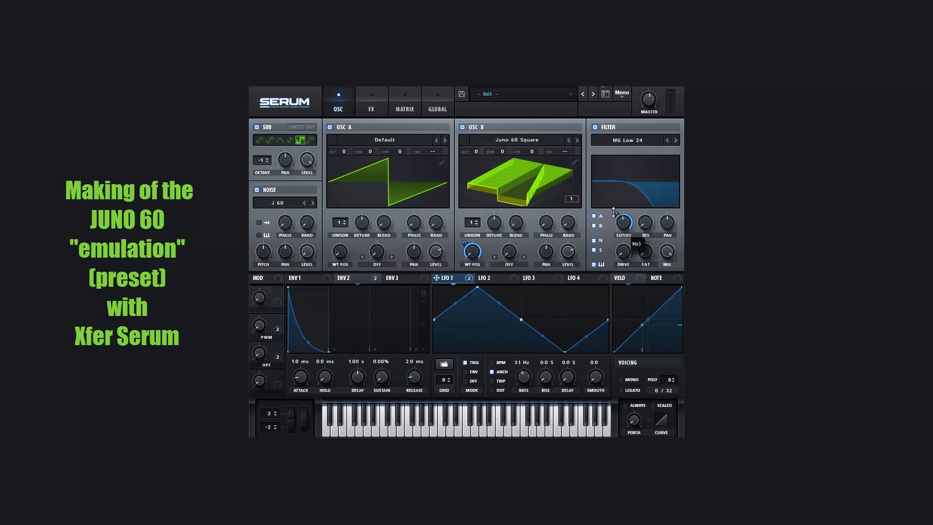
click(615, 214)
click(408, 104)
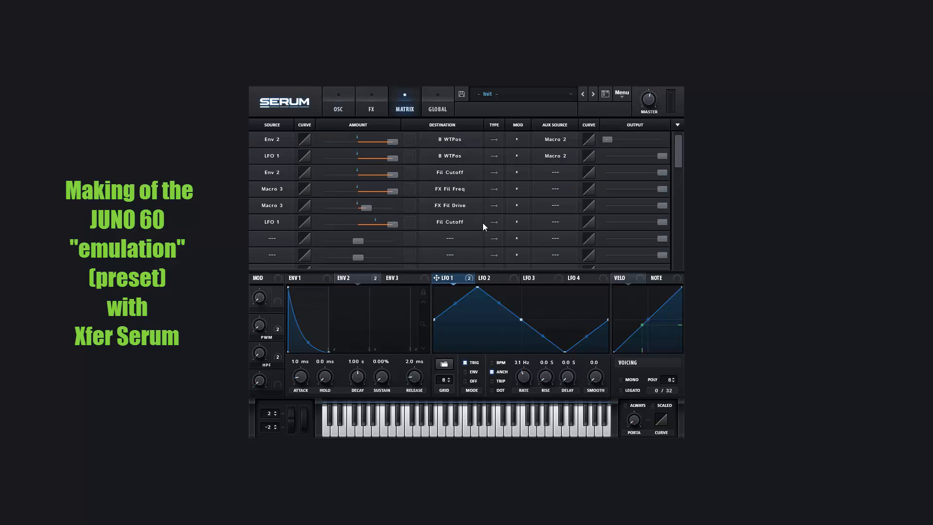
click(337, 106)
- Set the amount of LFO 1's filter cutoff modulation to 44
drag(616, 214, 602, 235)
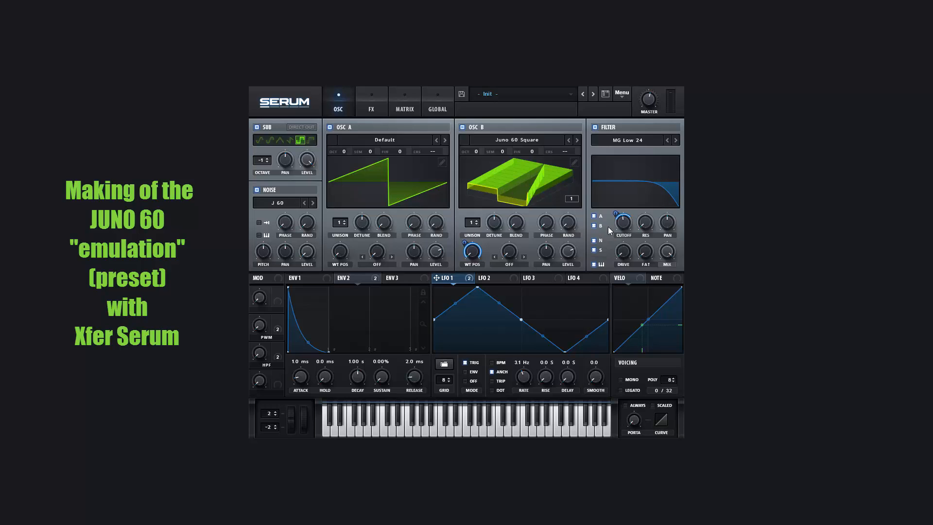
mouse_move(627, 227)
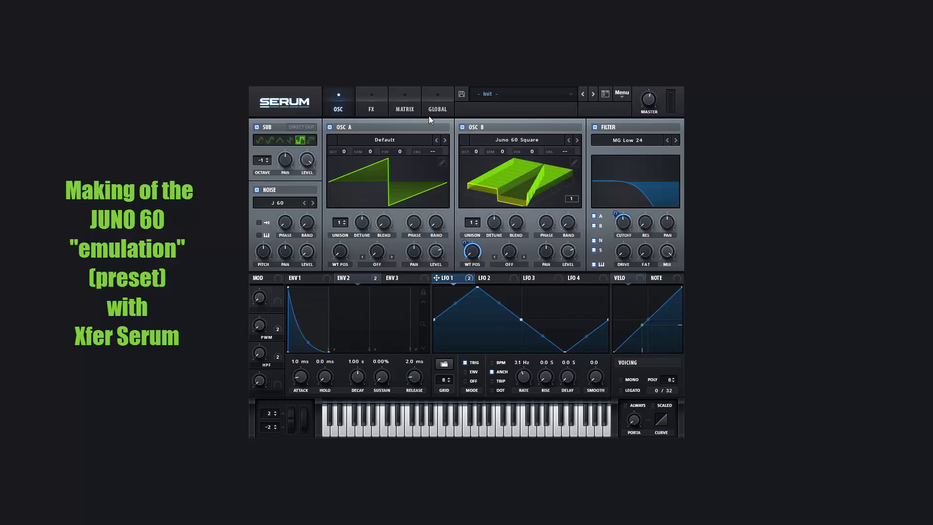
click(405, 108)
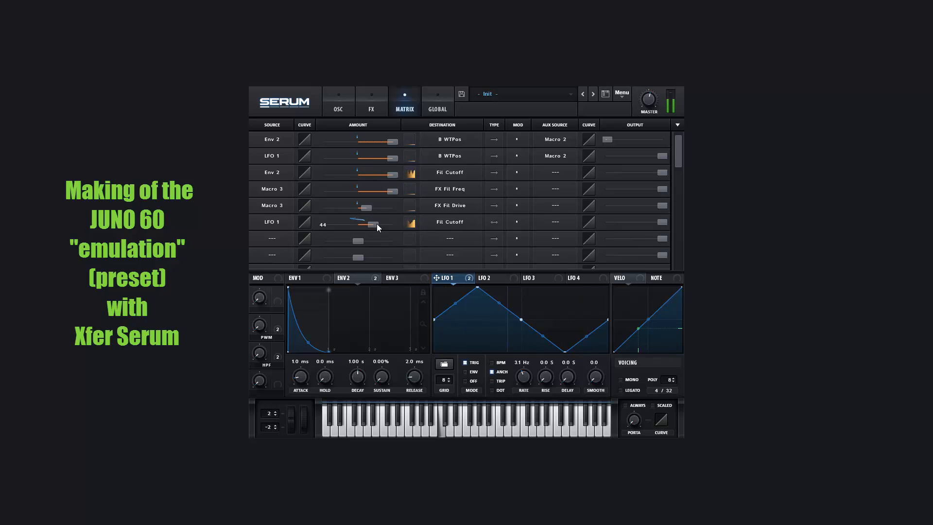
click(342, 110)
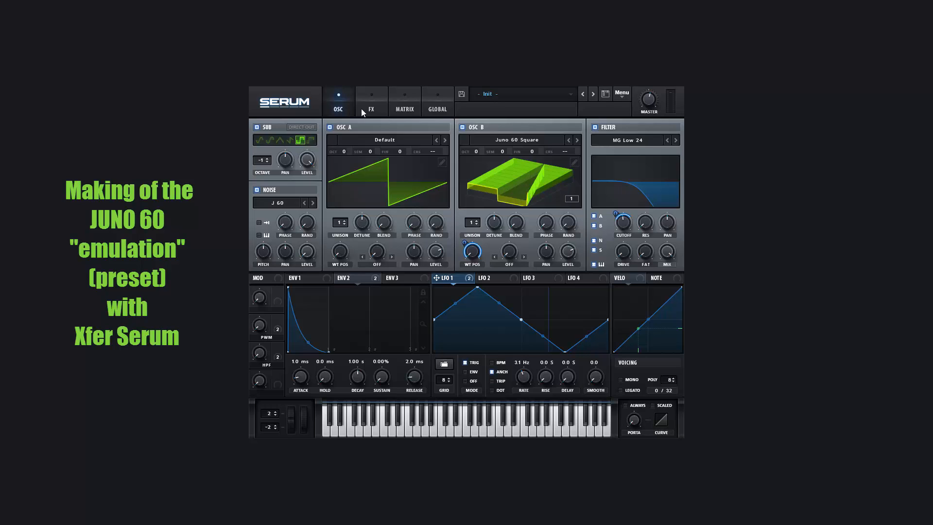
- Reduce the output of LFO 1's filter cutoff entry in the modulation matrix to its minimum
click(405, 108)
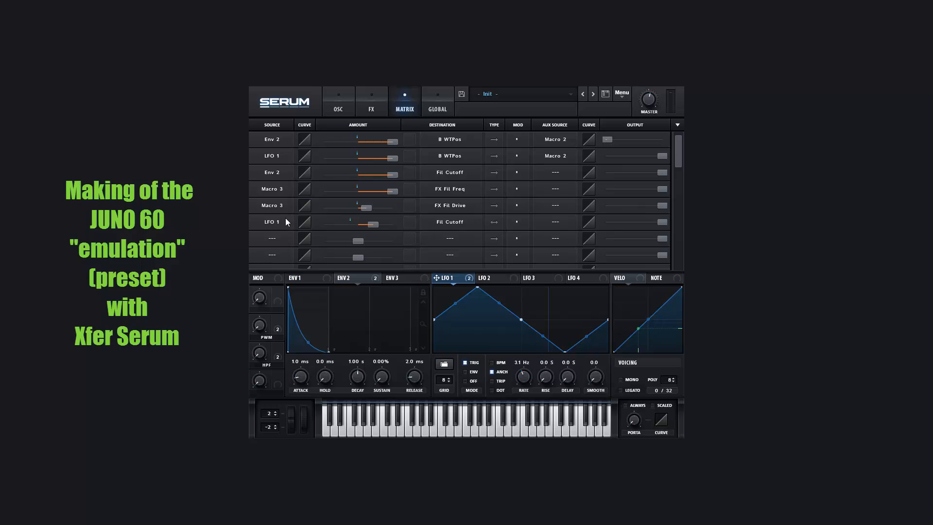
mouse_move(665, 222)
drag(665, 221, 481, 229)
- Set Macro 4 as the auxiliary source of Envelope 2's filter cutoff entry and rename Macro 4 as ENV
click(571, 173)
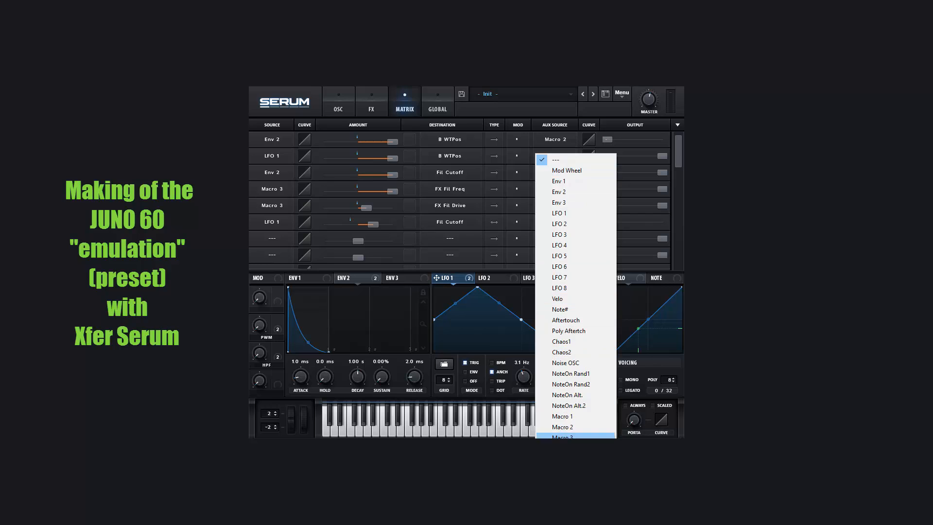
click(564, 434)
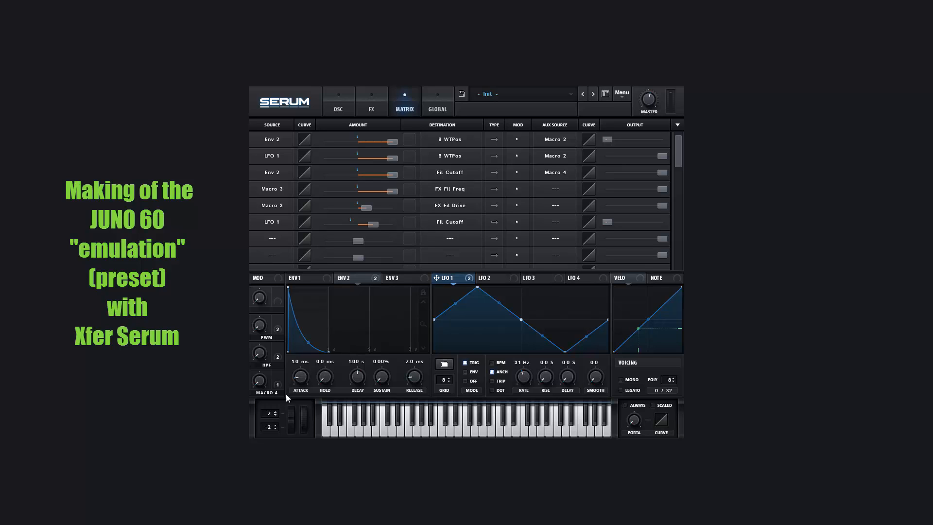
key(ctrl+a)
text(ENV)
key(Return)
- Adjust the filter cutoff and audition the ENV and PWM macros at different levels
click(340, 100)
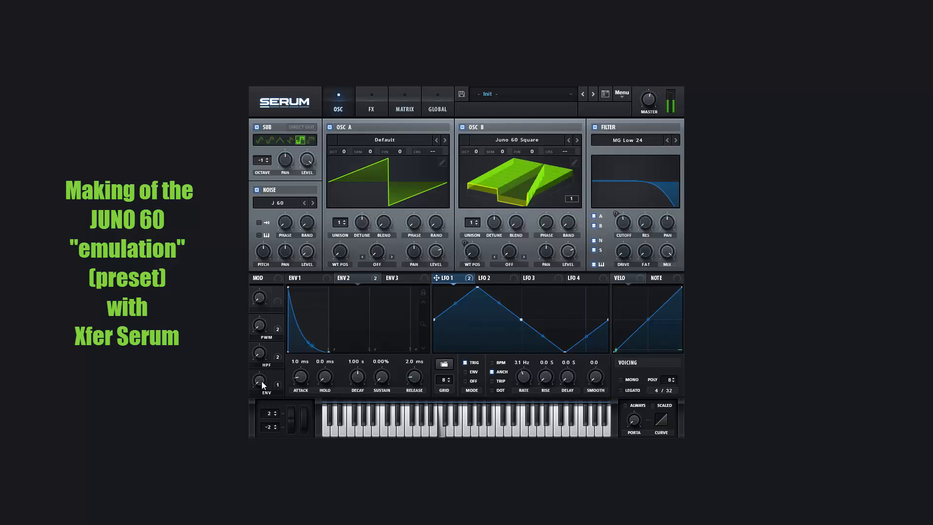
drag(262, 363, 282, 325)
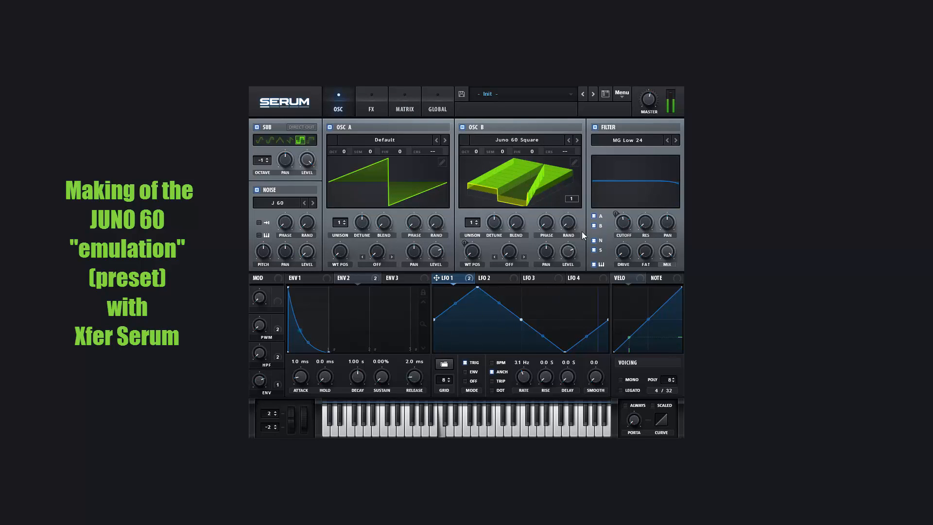
drag(623, 222, 616, 241)
drag(260, 384, 260, 467)
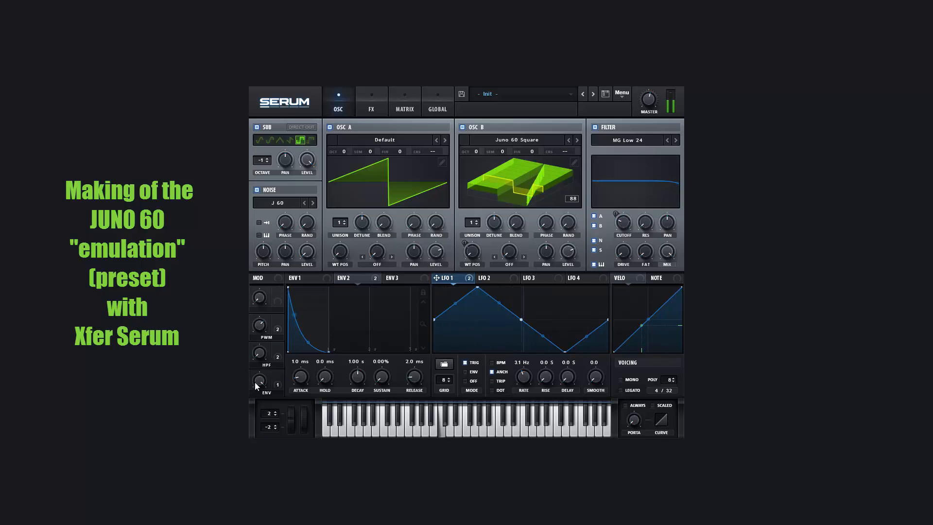
drag(260, 383, 268, 367)
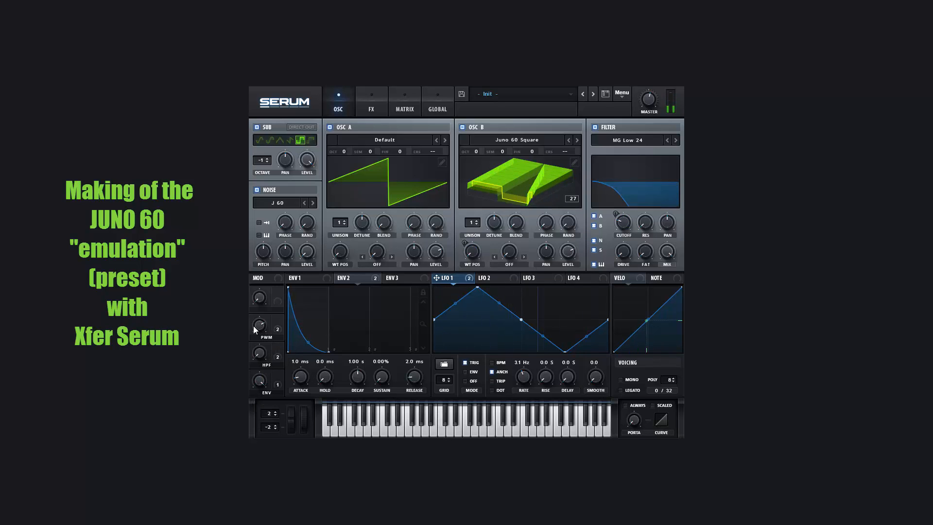
drag(253, 325, 255, 323)
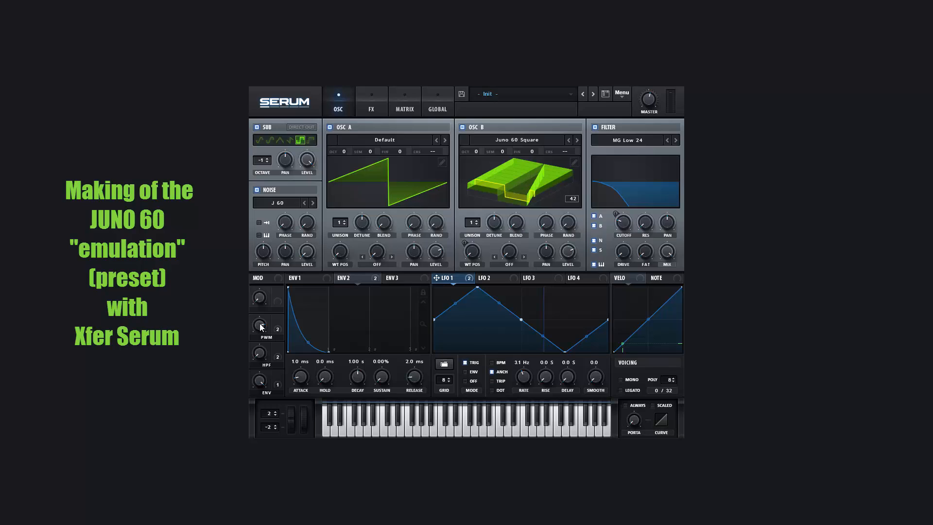
drag(261, 327, 261, 327)
drag(260, 379, 261, 379)
- Add a modulation matrix entry with LFO 1 as source, a small positive amount and bipolar mapping
click(383, 104)
click(403, 106)
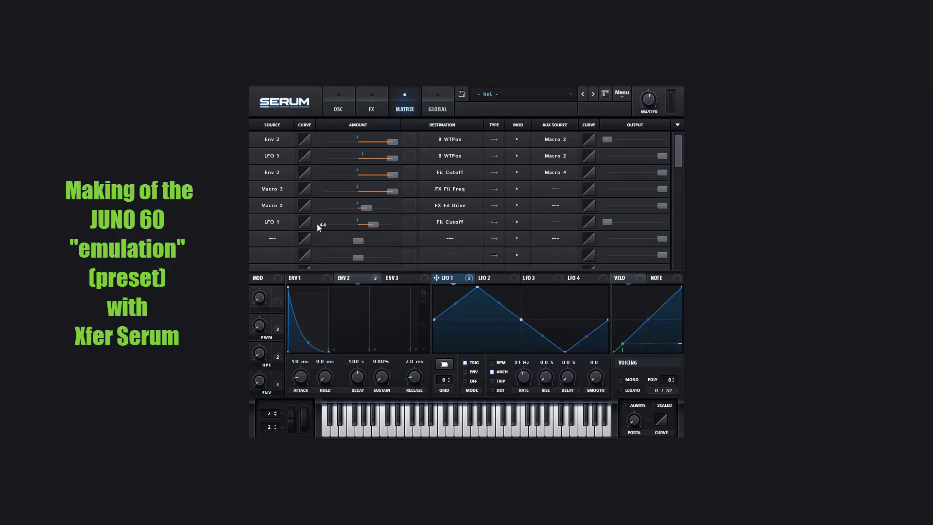
click(279, 238)
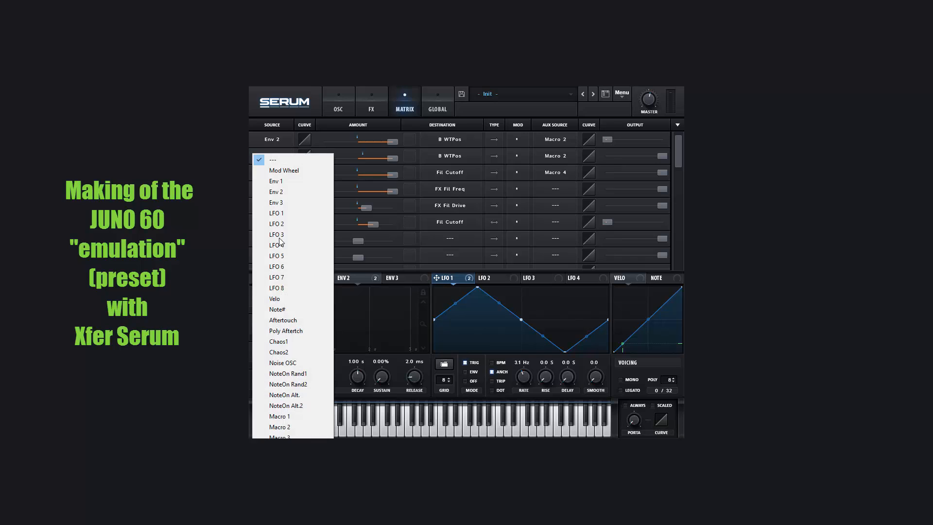
click(285, 210)
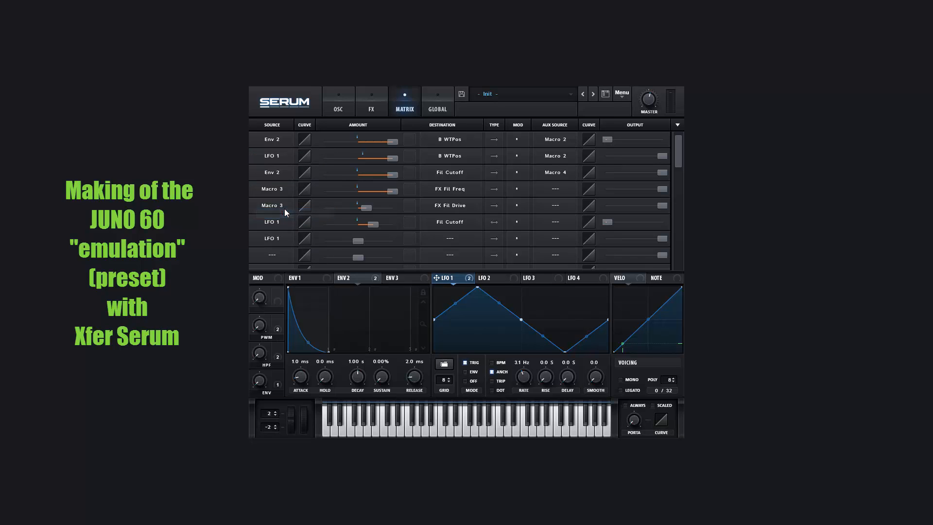
double_click(357, 240)
click(495, 239)
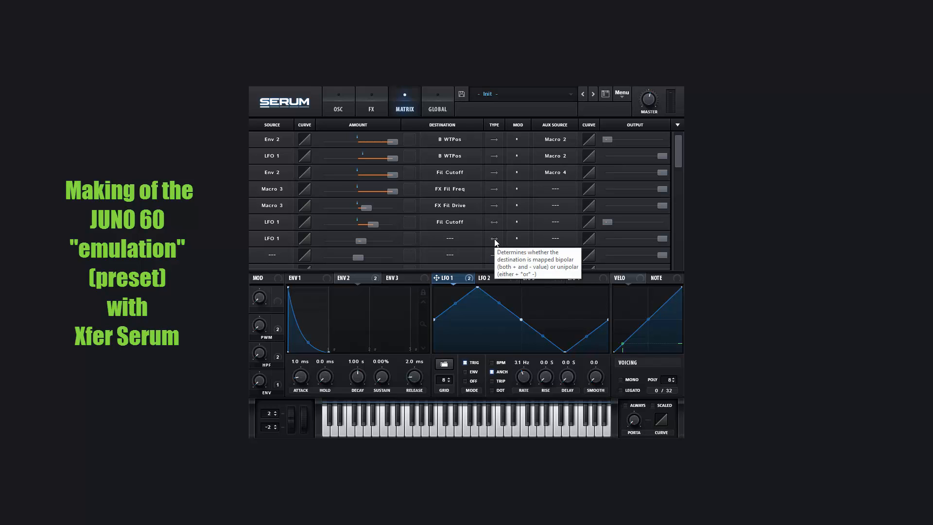
- Set Macro 1 as the auxiliary source and Mast.Tun as the destination of the new LFO 1 entry
click(561, 238)
click(563, 241)
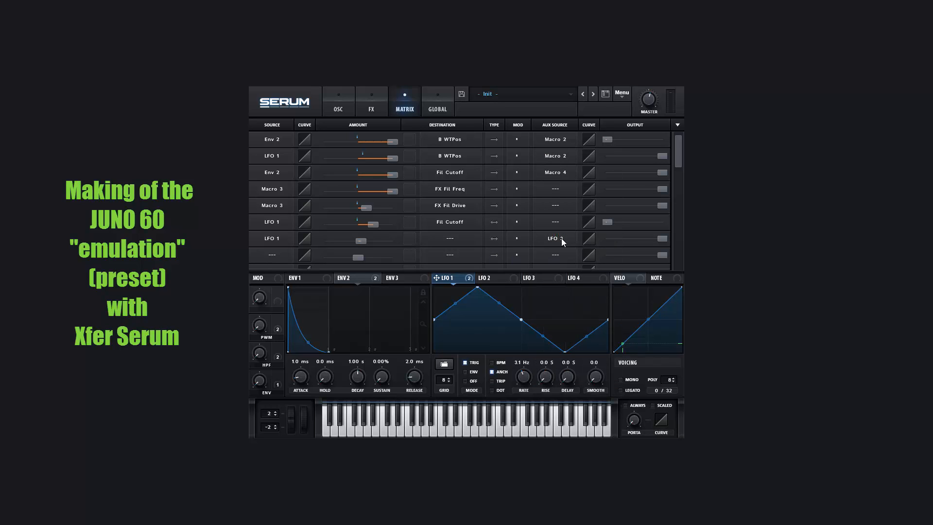
click(564, 238)
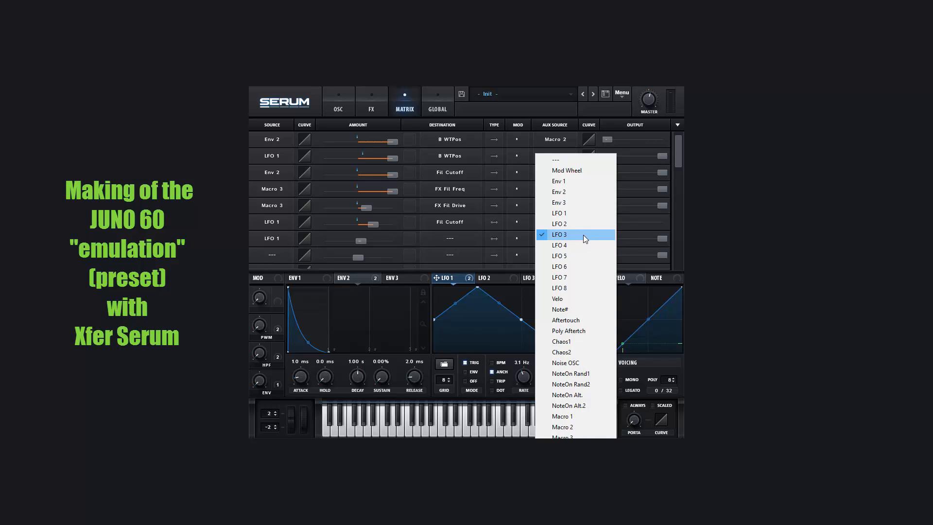
click(581, 416)
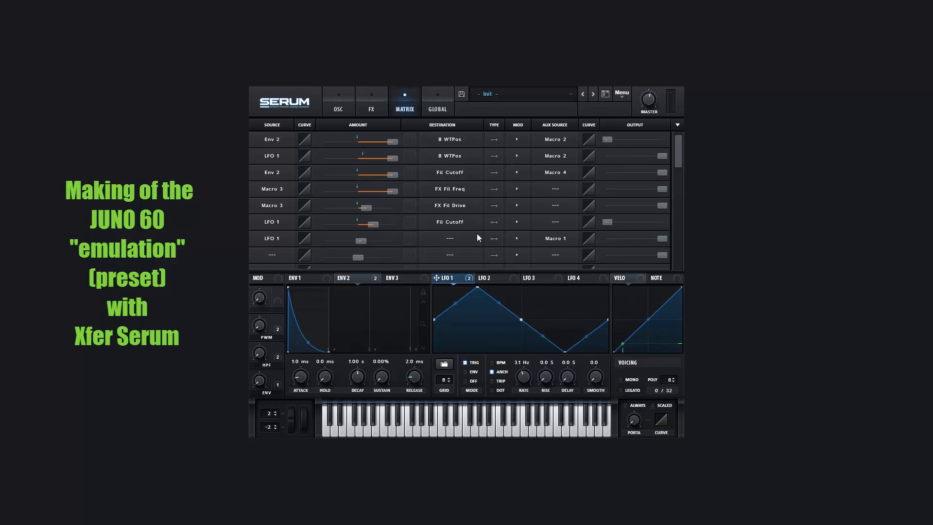
click(453, 238)
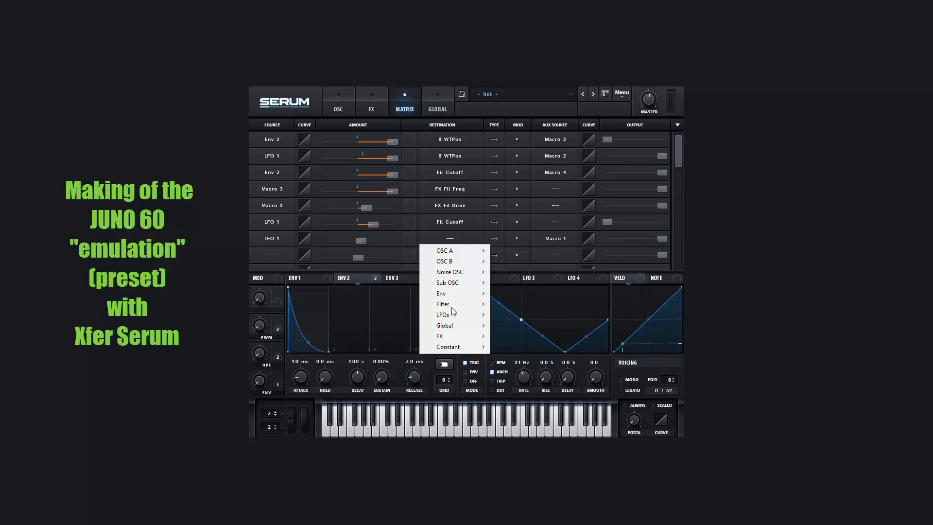
mouse_move(459, 326)
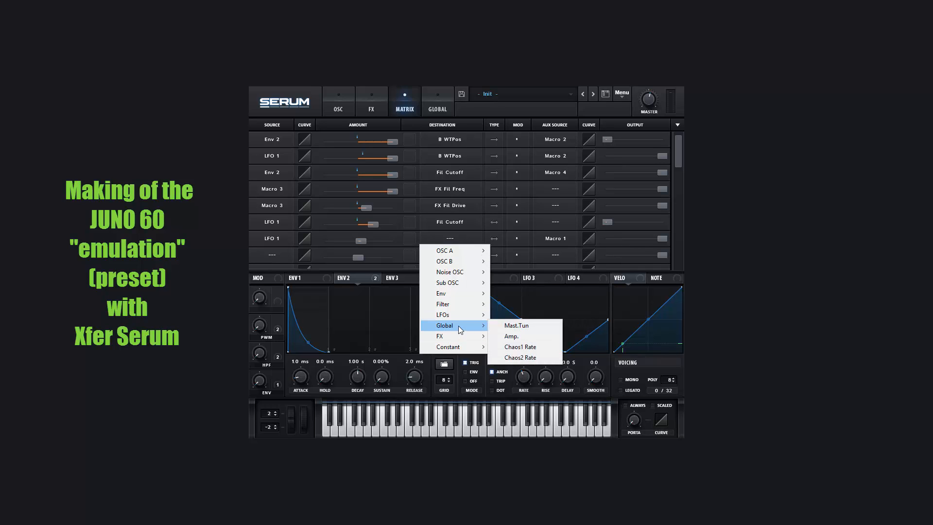
click(539, 324)
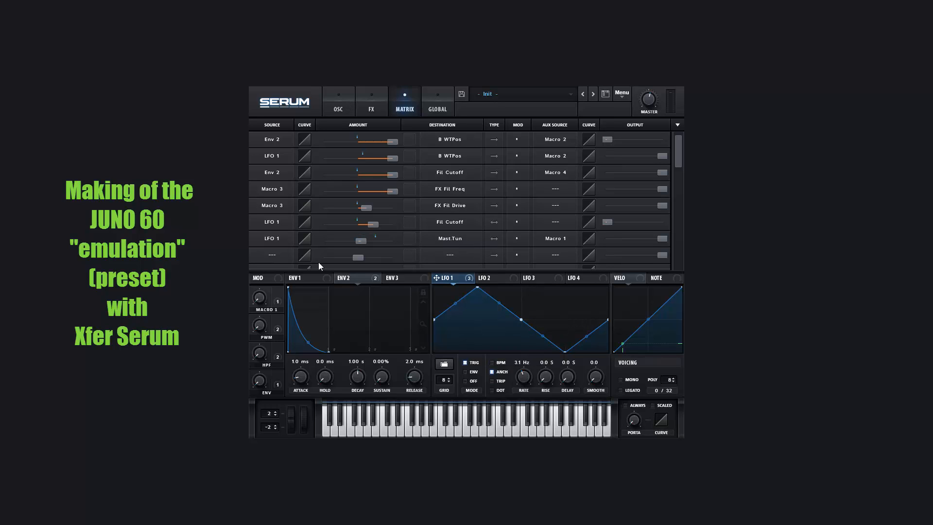
- Rename Macro 1 as LFO PWM
mouse_move(282, 309)
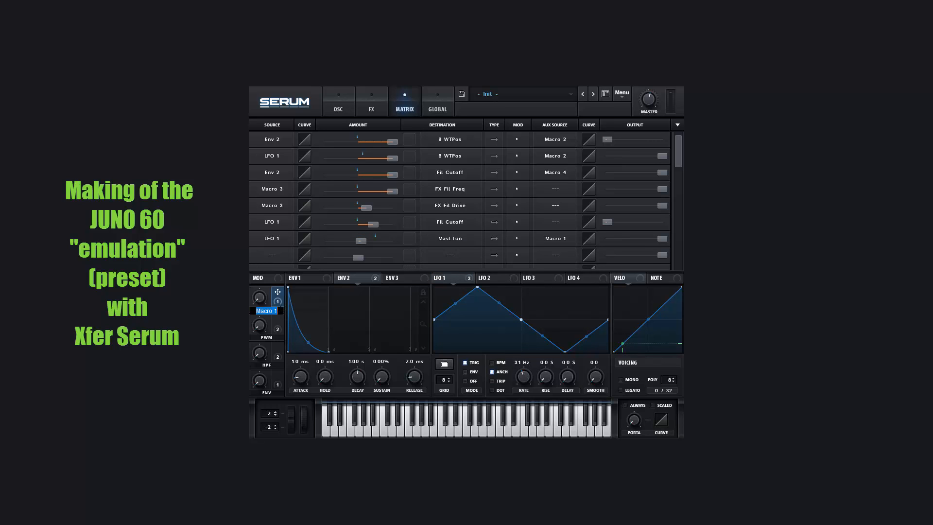
text(LFO PWM)
key(Return)
- Try a slower Envelope 2 with attack at 1.07 s, sustain at 51.75% and release at 1.29 s
click(332, 109)
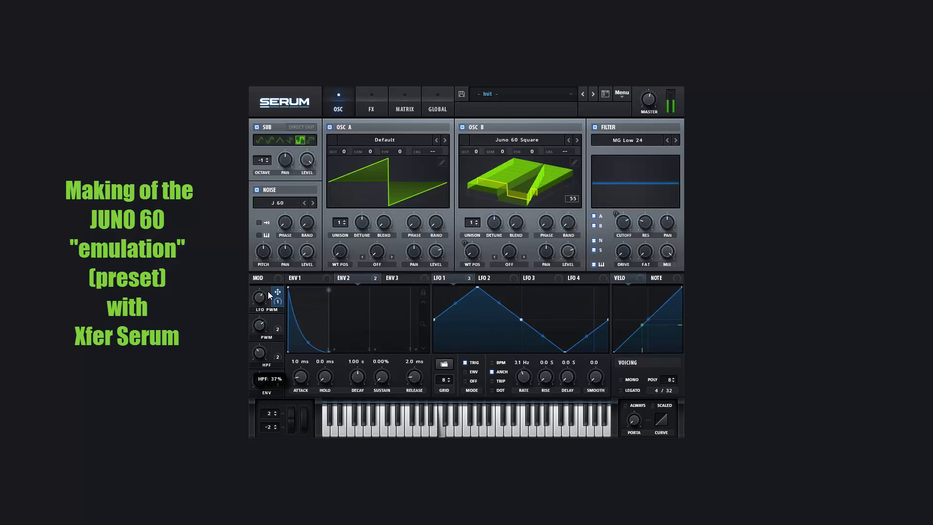
drag(310, 383, 314, 300)
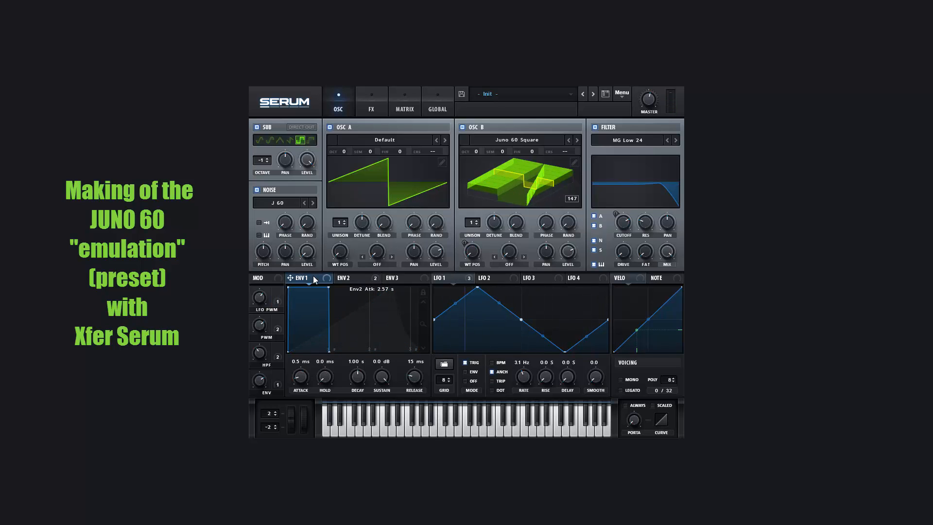
drag(301, 376, 298, 385)
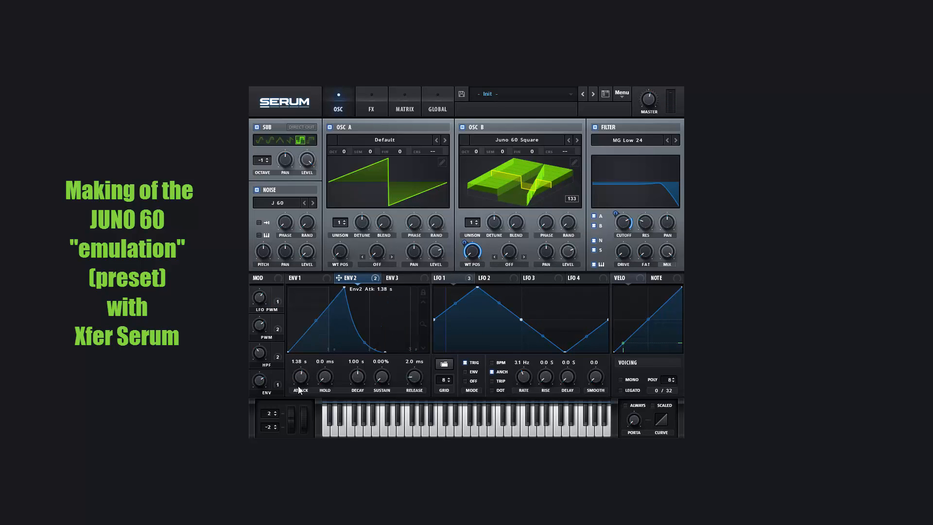
drag(382, 377, 393, 331)
drag(414, 375, 418, 346)
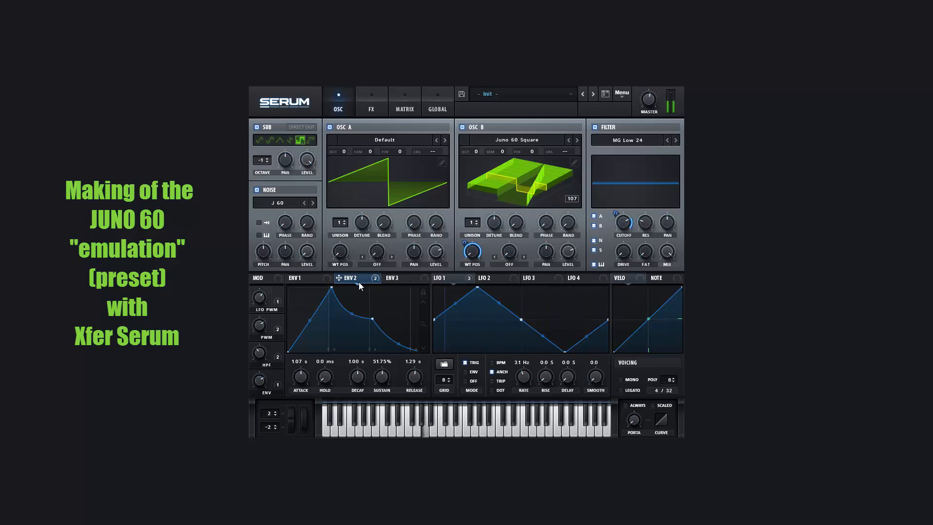
- Set Envelope 2's attack to 1.0 ms and compare Envelope 1 with Envelope 2
mouse_move(302, 378)
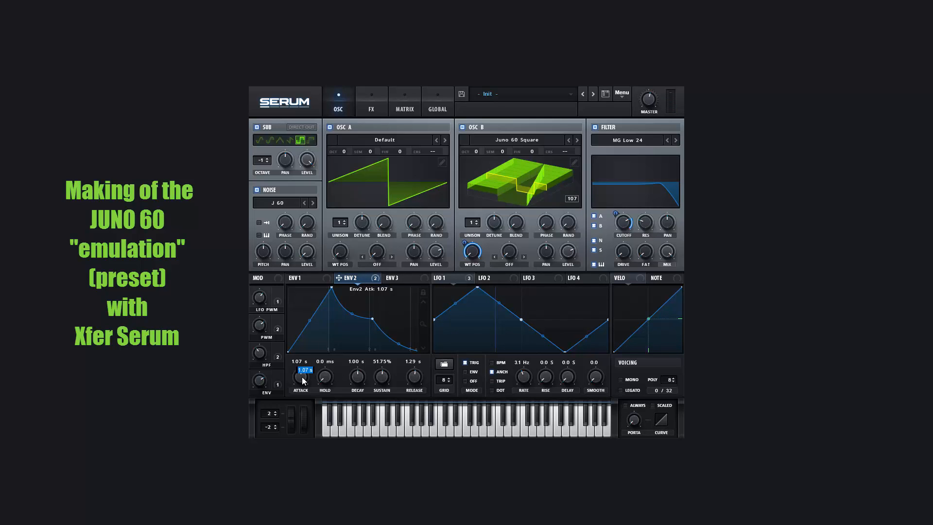
double_click(302, 377)
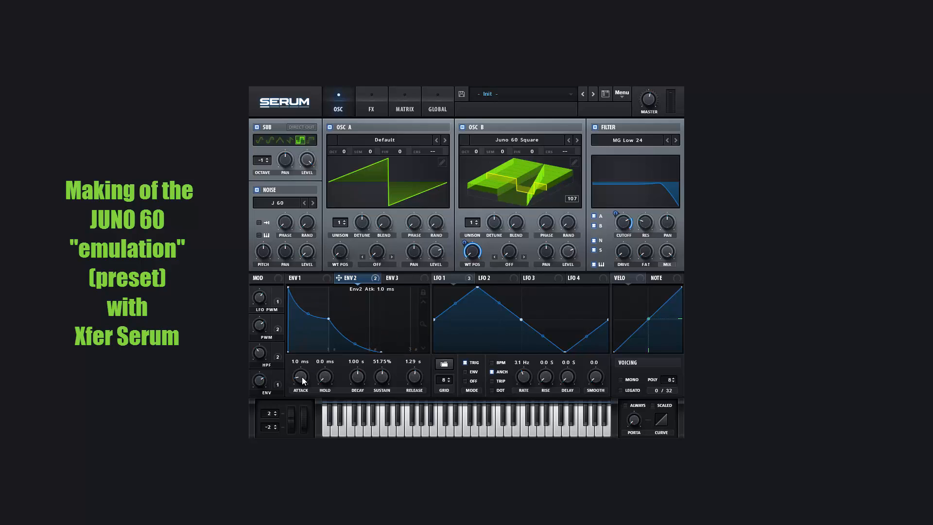
double_click(416, 375)
click(317, 278)
click(357, 279)
- Audition low and high filter cutoffs while trying Envelope 2 attack times of 651 ms, 2.96 s and 750 ms
drag(626, 223, 618, 274)
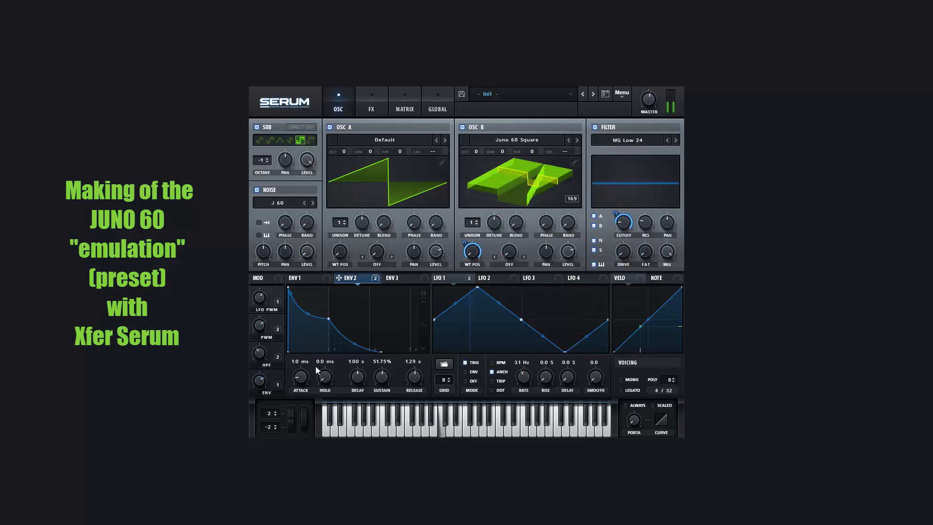
drag(316, 366, 311, 353)
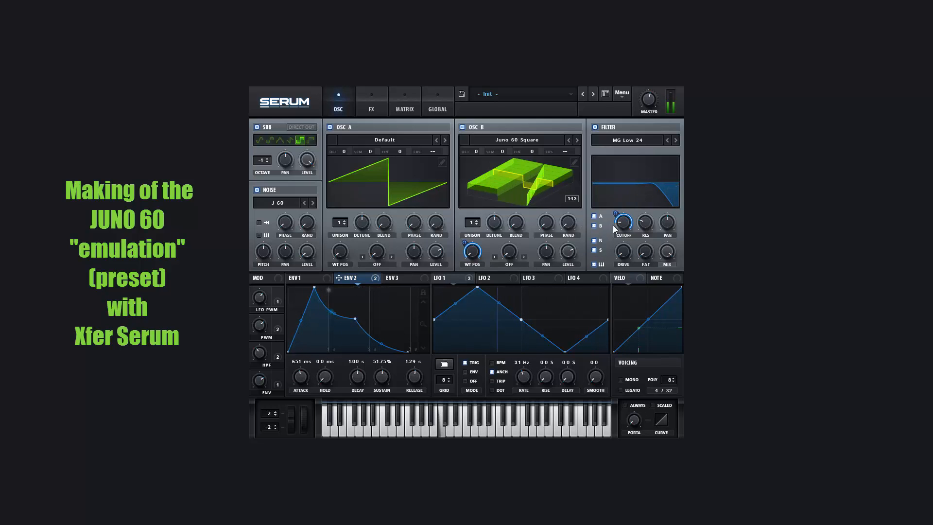
mouse_move(614, 226)
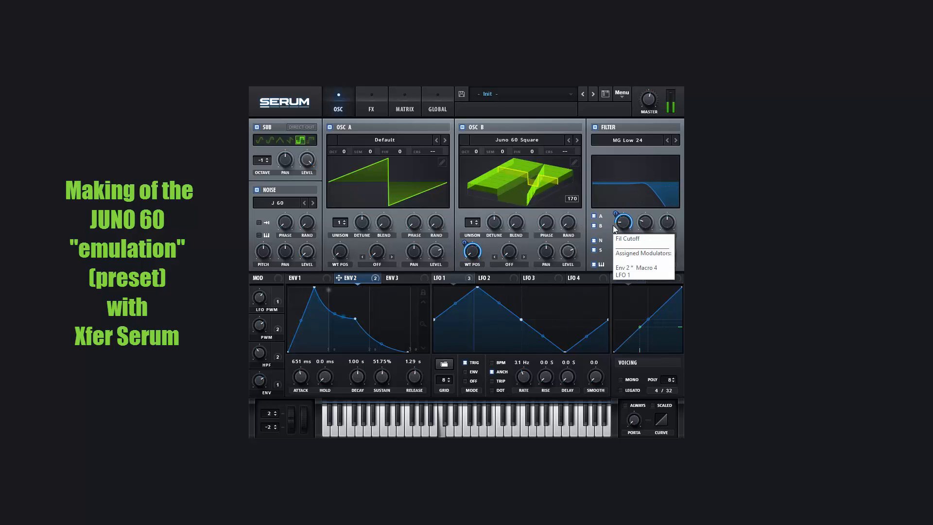
mouse_move(361, 279)
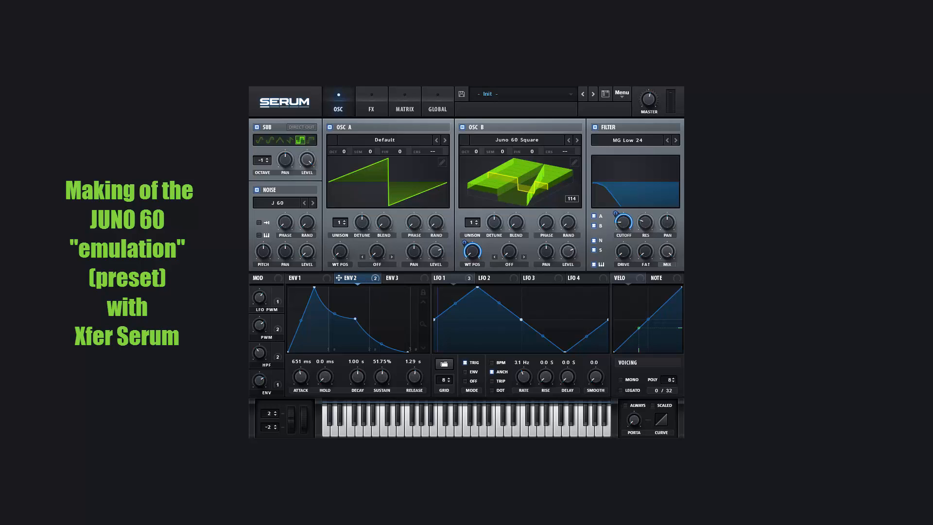
drag(628, 223, 656, 109)
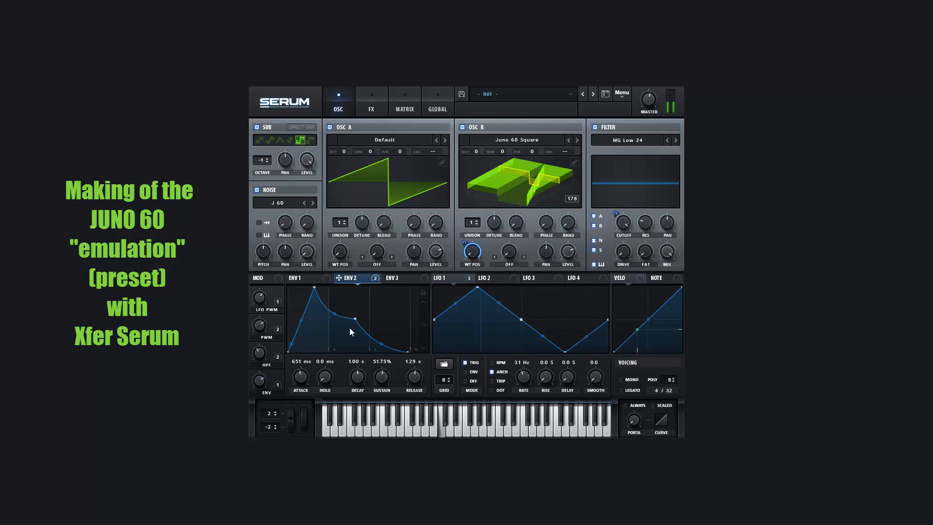
mouse_move(304, 378)
mouse_down()
mouse_move(300, 393)
mouse_move(305, 367)
mouse_up()
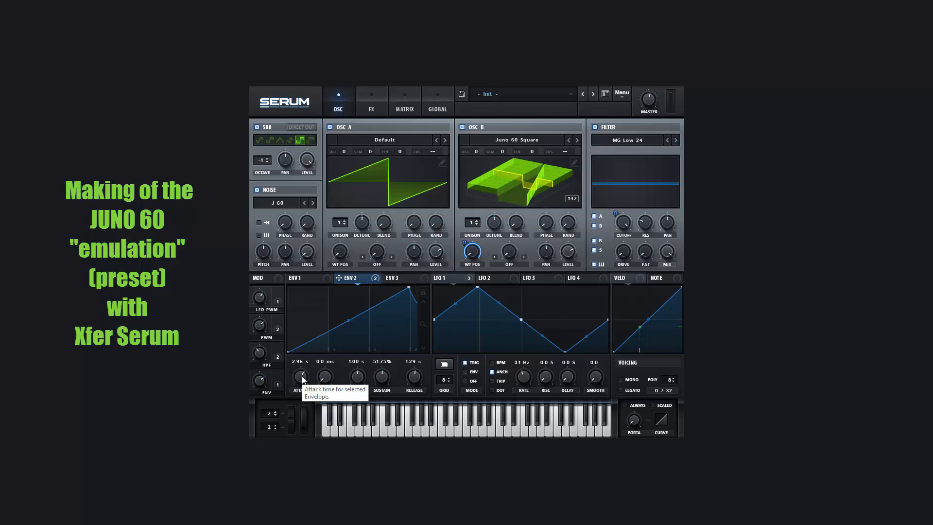
drag(302, 379, 298, 388)
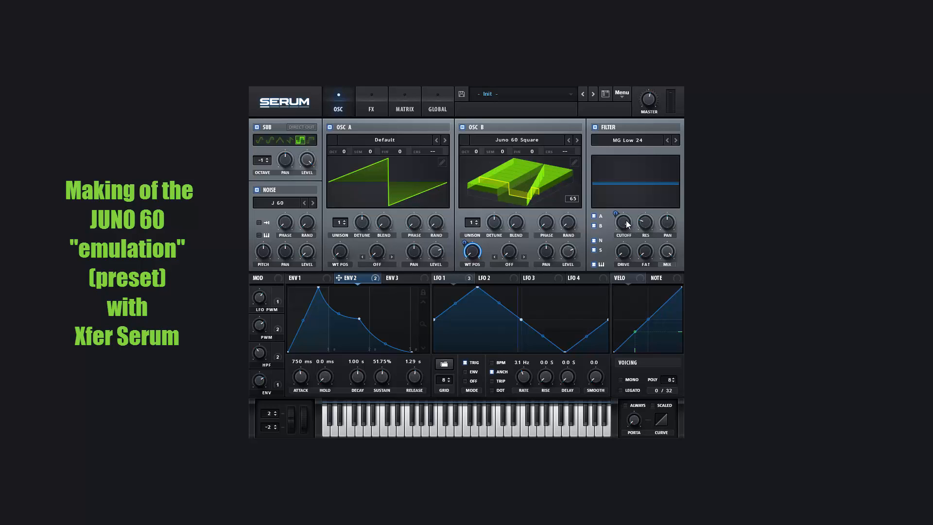
- Reset Envelope 2 to 1 ms attack, 0% sustain and 2 ms release, and lower the filter cutoff slightly
drag(299, 379, 302, 382)
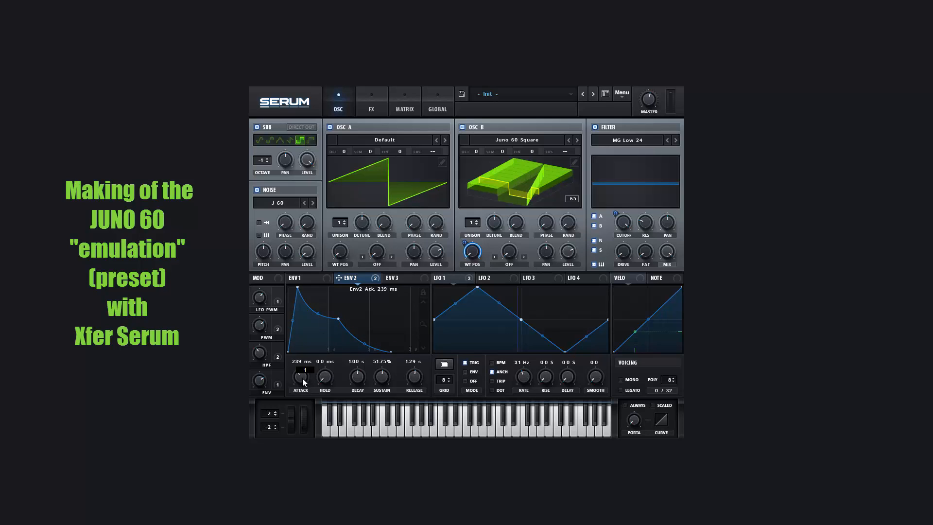
key(Return)
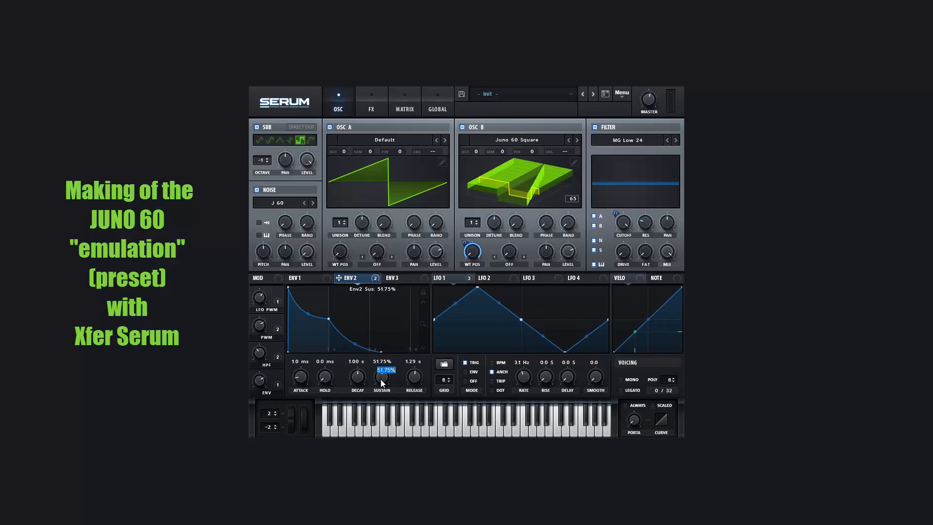
text(0)
key(Return)
double_click(415, 377)
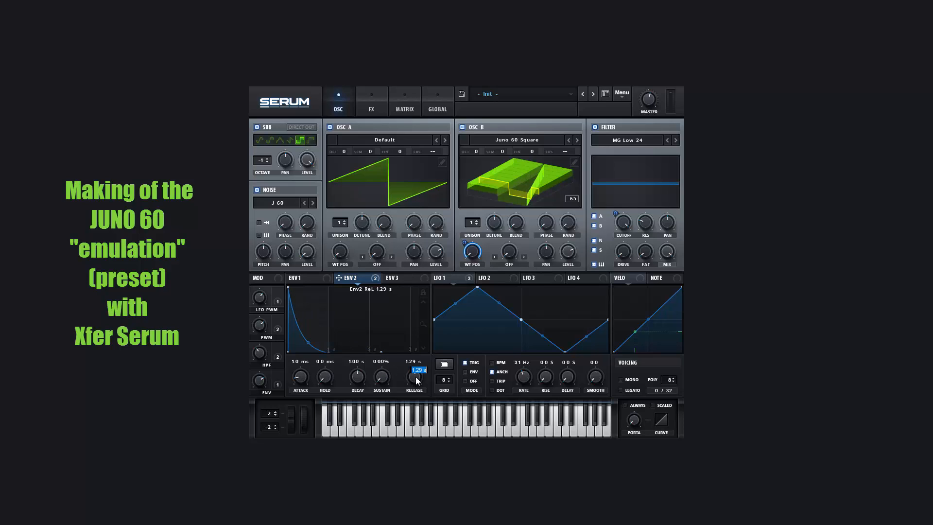
text(2)
key(Return)
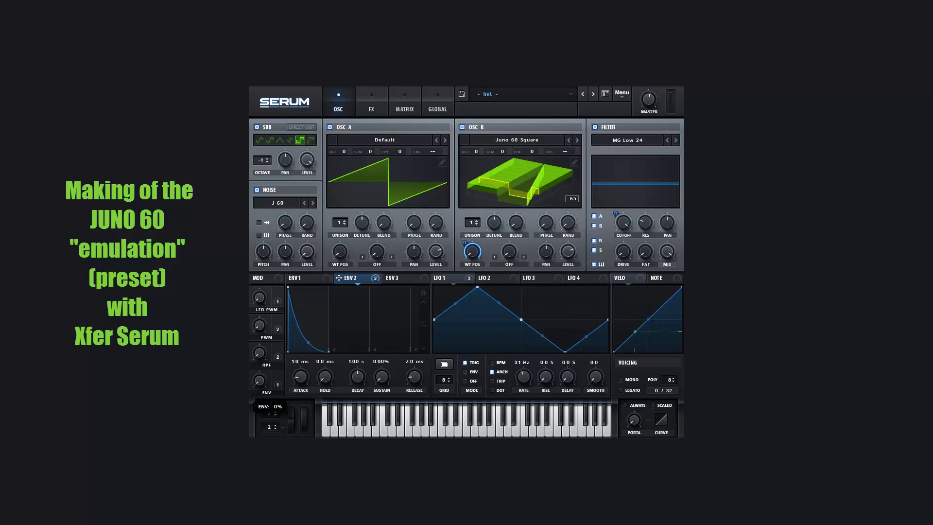
drag(646, 223, 646, 304)
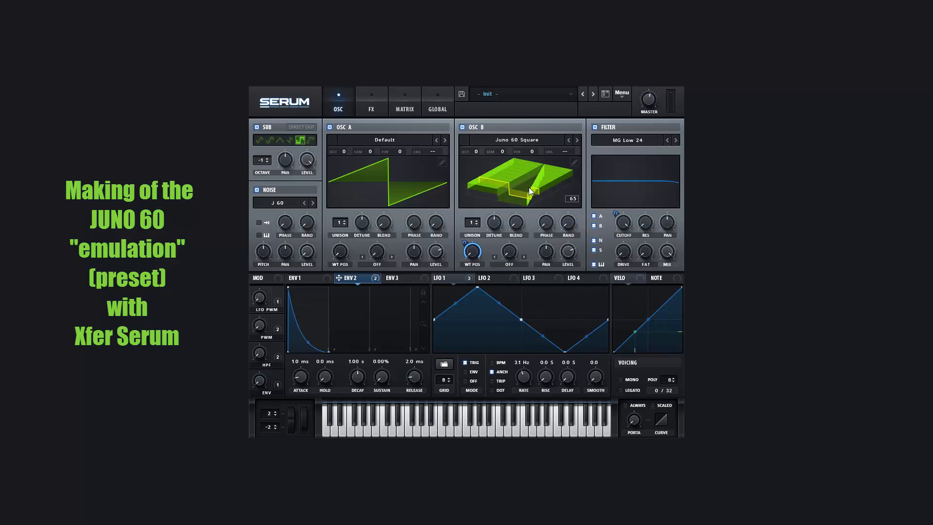
- Add a modulation matrix entry with Fixed as source, full positive amount and the global Amp. as destination
click(412, 109)
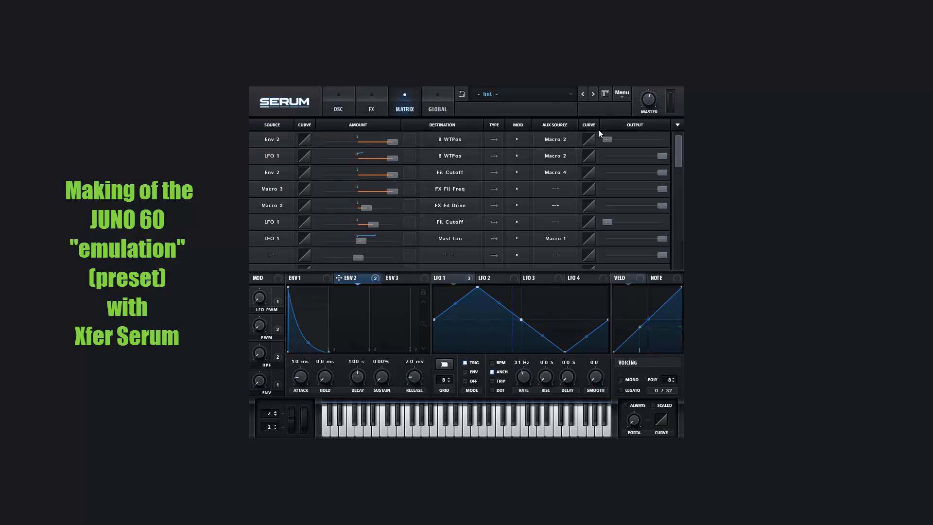
scroll(280, 253, down, 9)
click(277, 252)
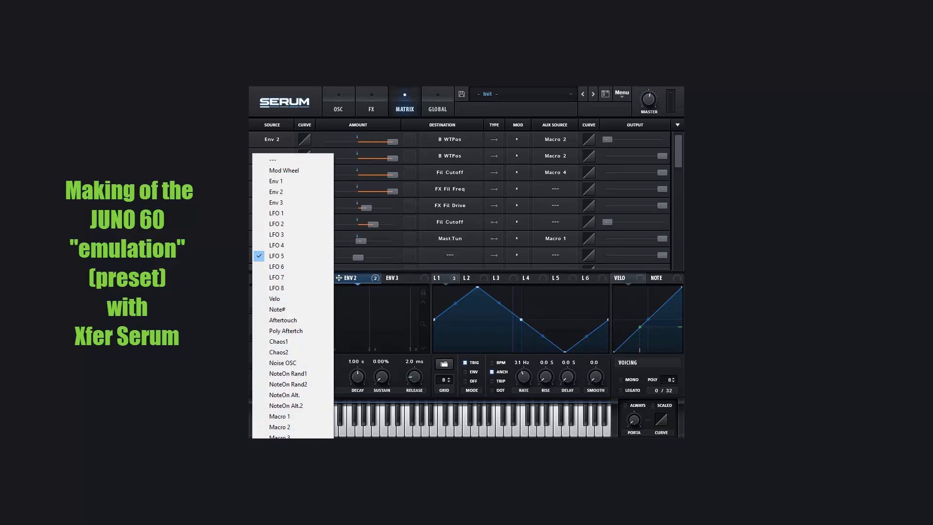
click(277, 470)
drag(359, 256, 452, 260)
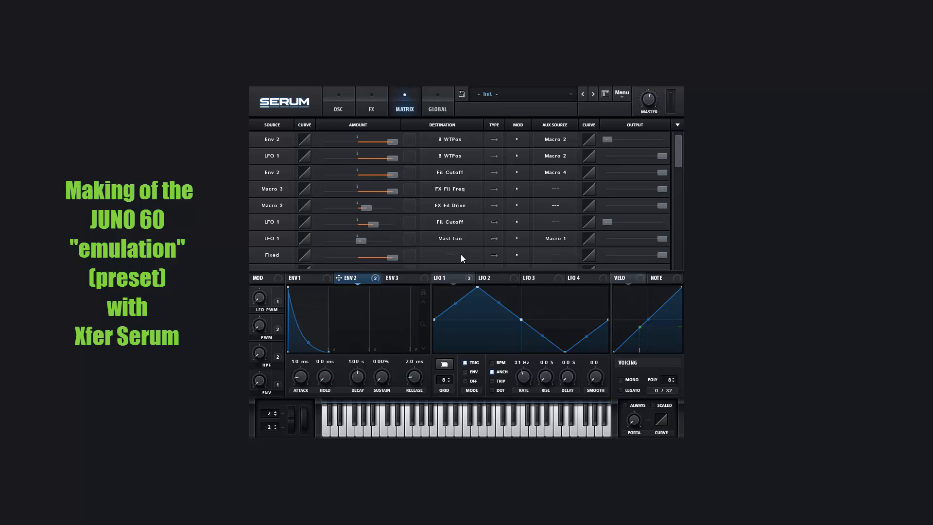
click(459, 255)
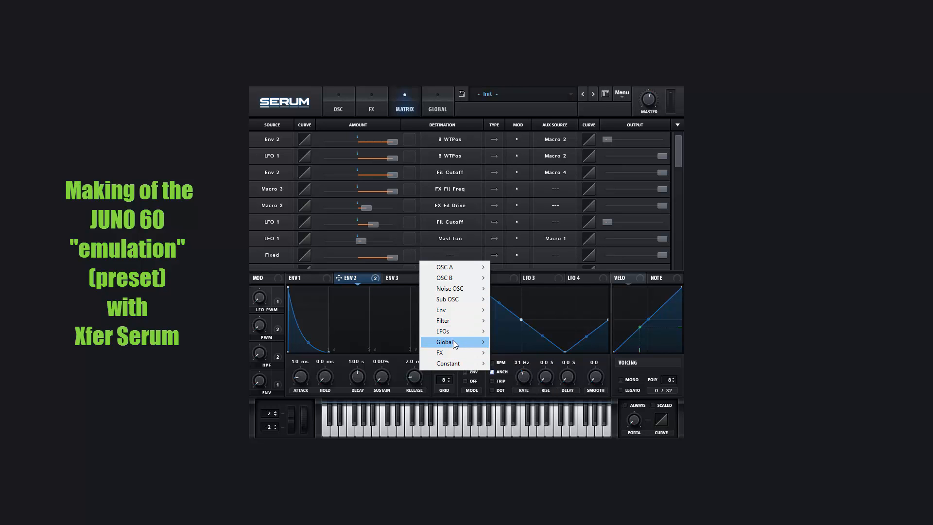
mouse_move(461, 342)
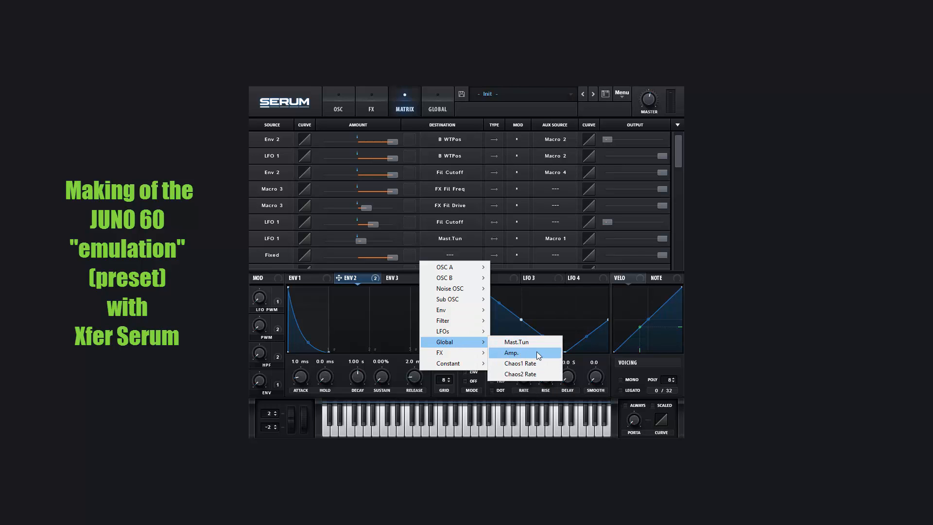
click(536, 351)
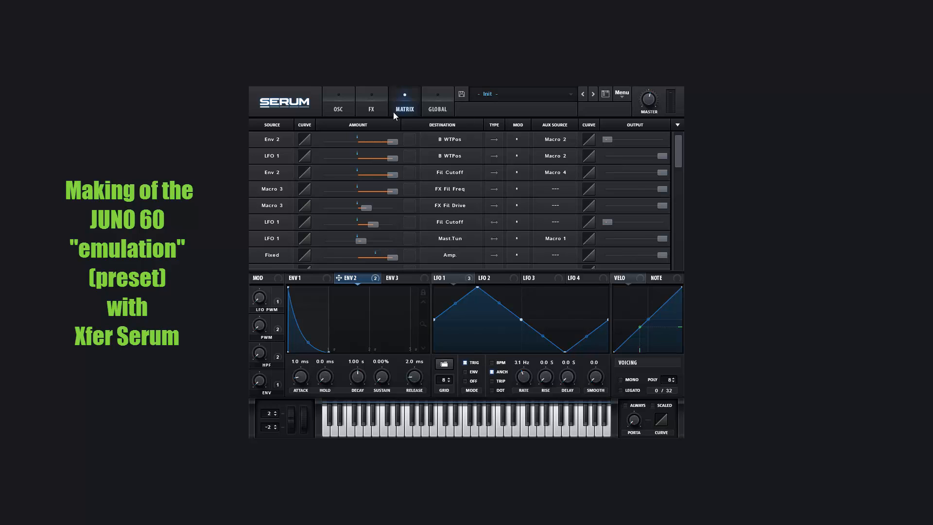
- Show oscillator B's wavetable as a 2D waveform and lower the filter cutoff while auditioning the sound
click(348, 106)
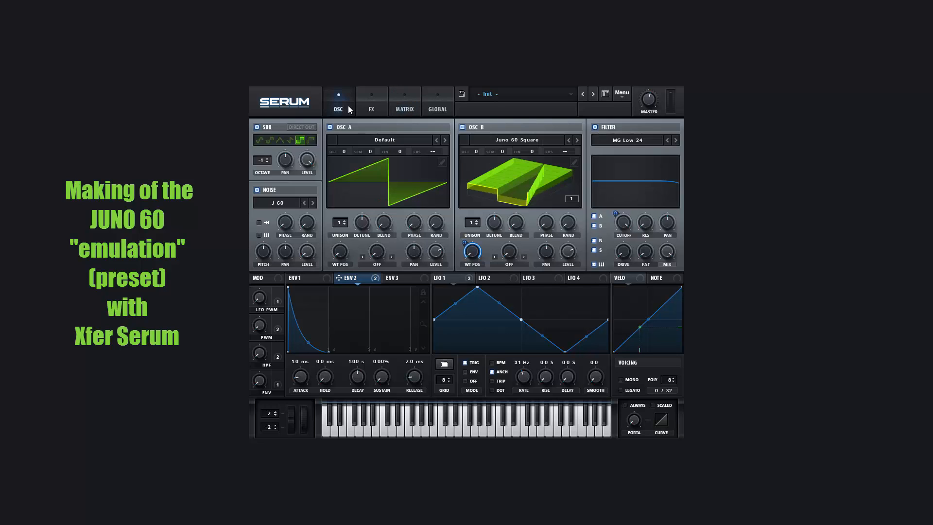
click(544, 182)
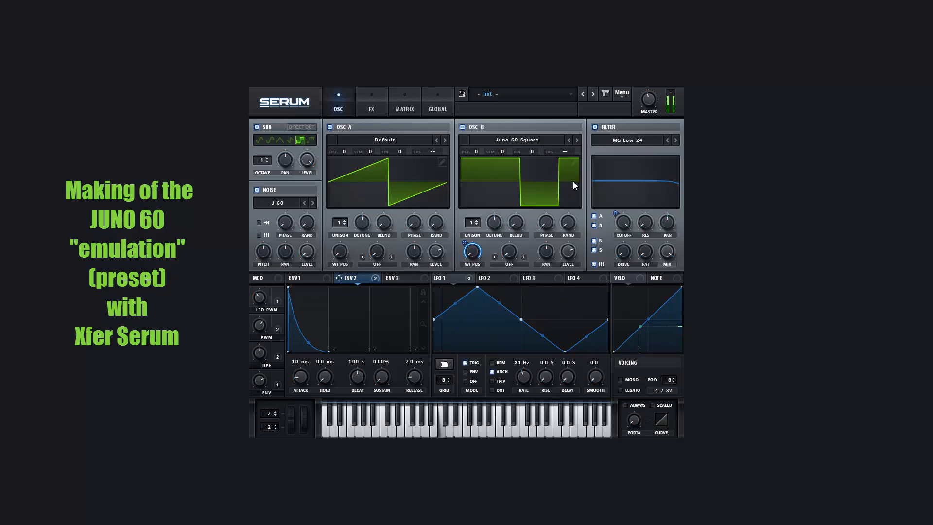
drag(632, 220, 611, 283)
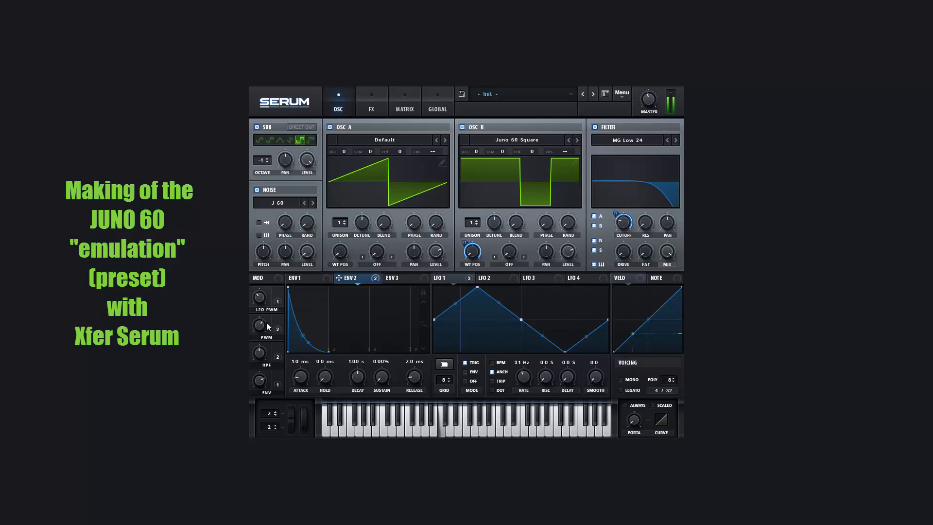
- Set the output of Env 2's B WTPos entry to maximum and LFO 1's to minimum, and return oscillator B's display to 3D
click(380, 101)
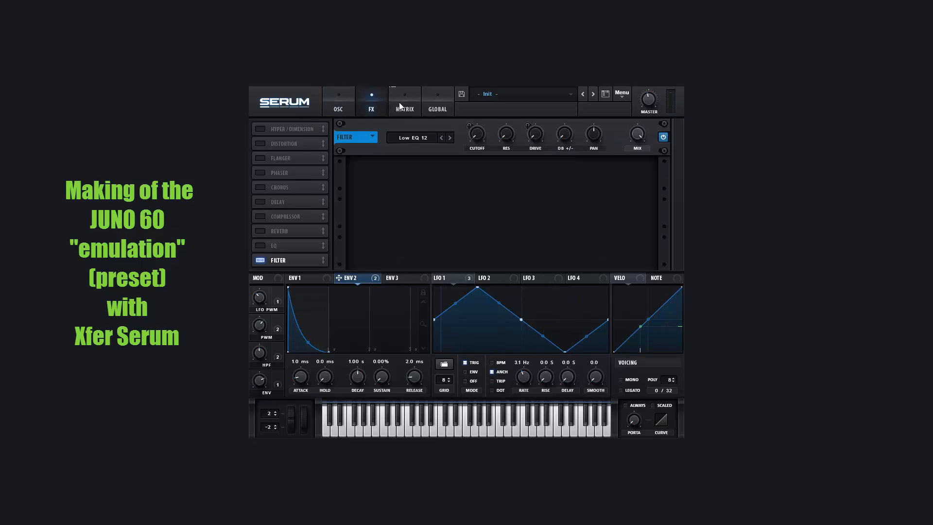
click(398, 102)
drag(613, 138, 628, 159)
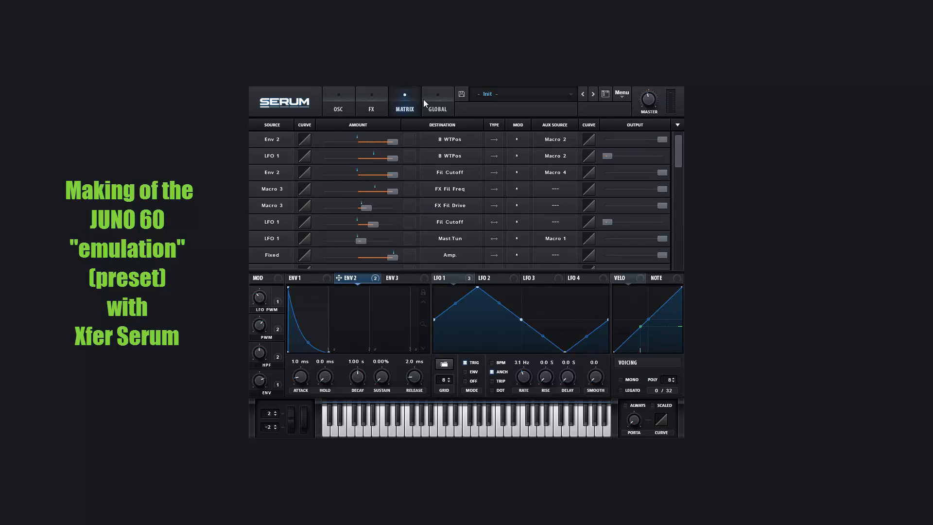
click(339, 104)
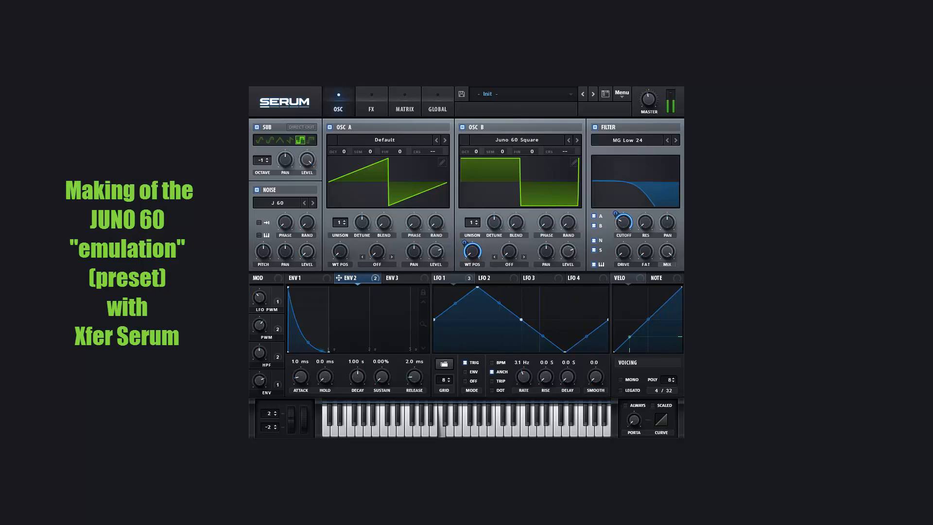
click(503, 184)
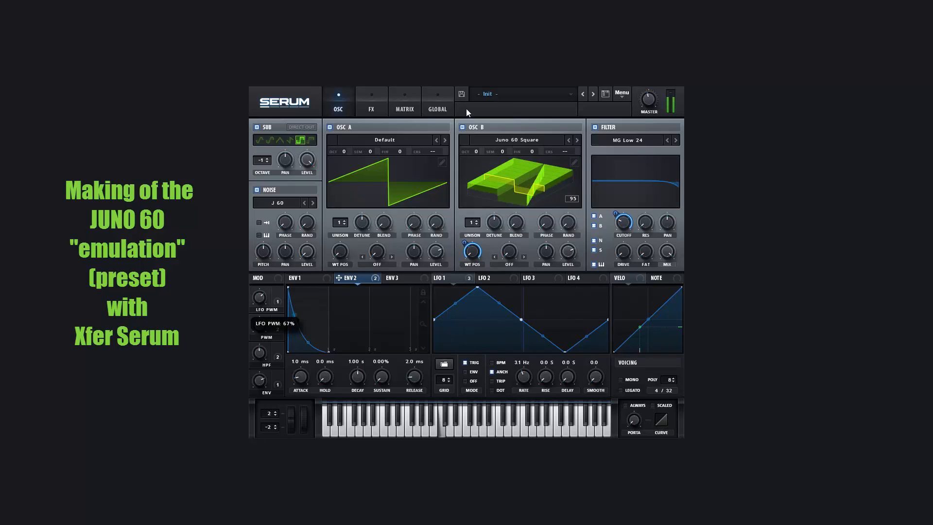
- Reset the output of LFO 1's Fil Cutoff entry, then audition the ENV macro at 32% and adjust the filter cutoff
click(405, 104)
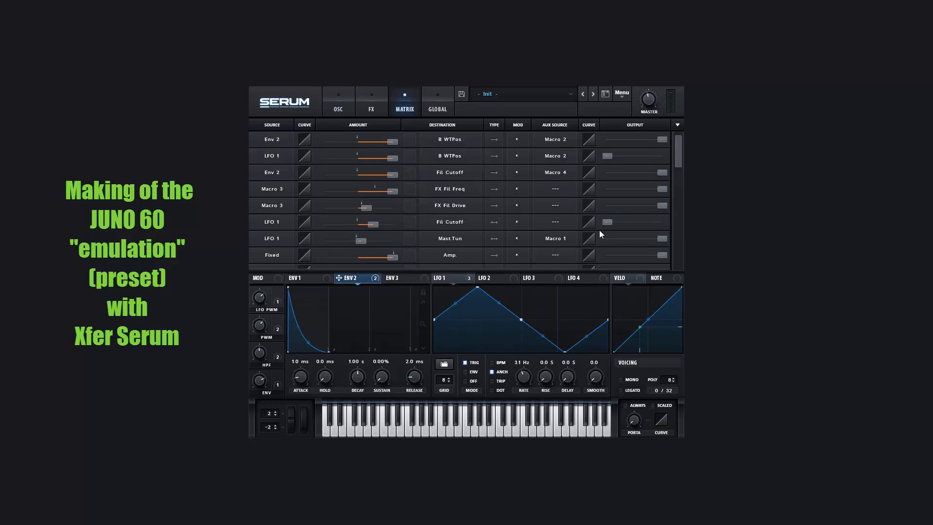
double_click(608, 222)
click(347, 109)
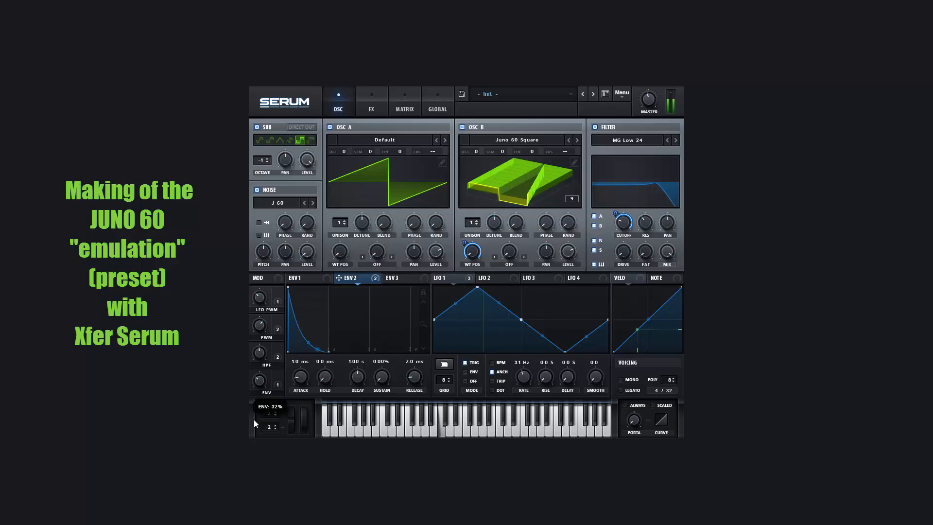
mouse_move(630, 223)
drag(631, 223, 422, 88)
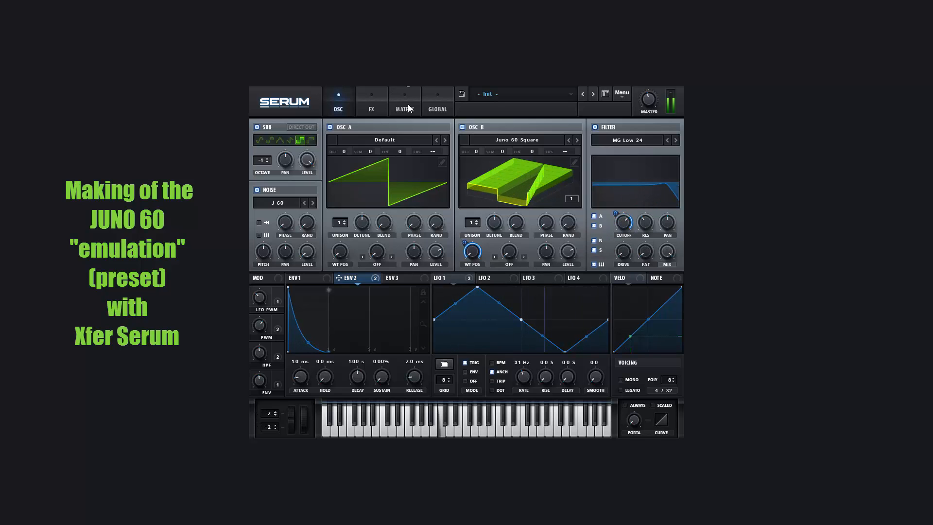
- Review the modulation matrix entries and audition the ENV macro while playing
click(410, 100)
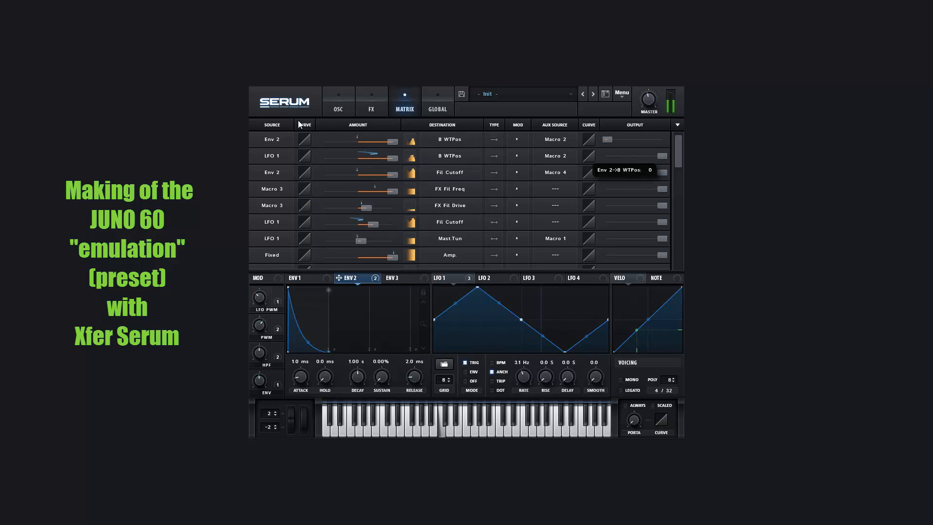
click(333, 109)
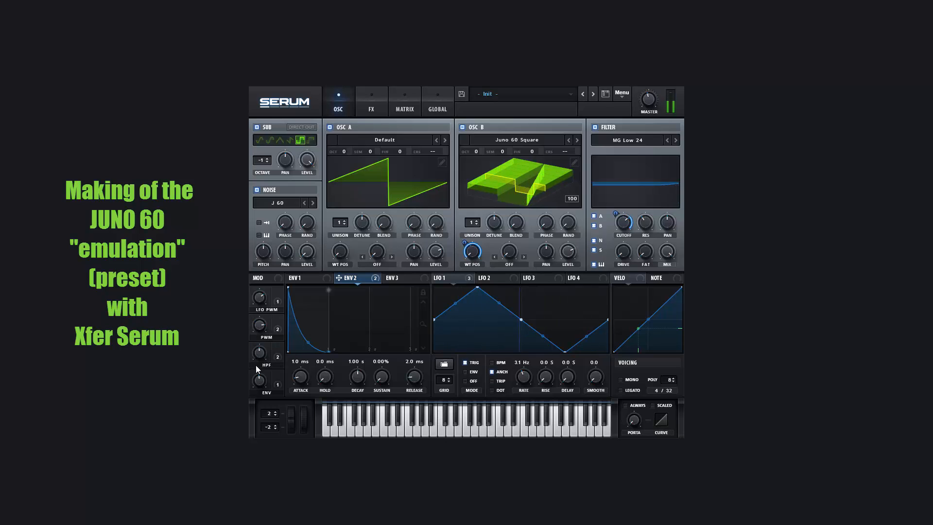
drag(259, 374, 266, 348)
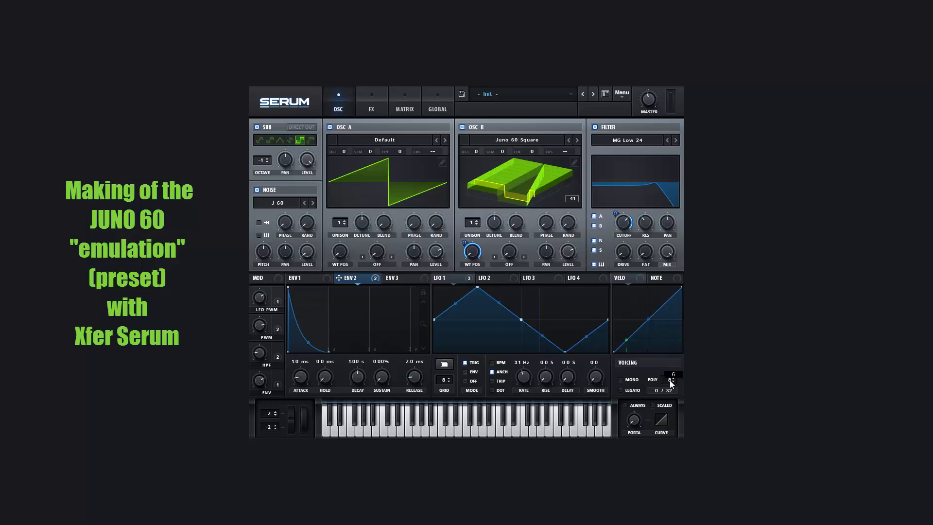
- Set the polyphony to 6 voices, and try a portamento time of 2.45 s before returning it to minimum
drag(671, 382, 671, 384)
drag(635, 422, 663, 351)
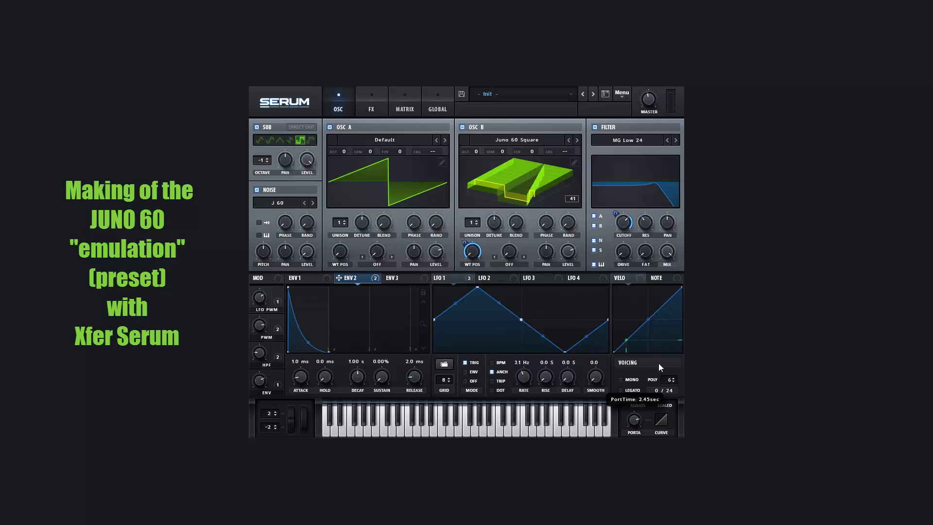
drag(636, 426, 641, 467)
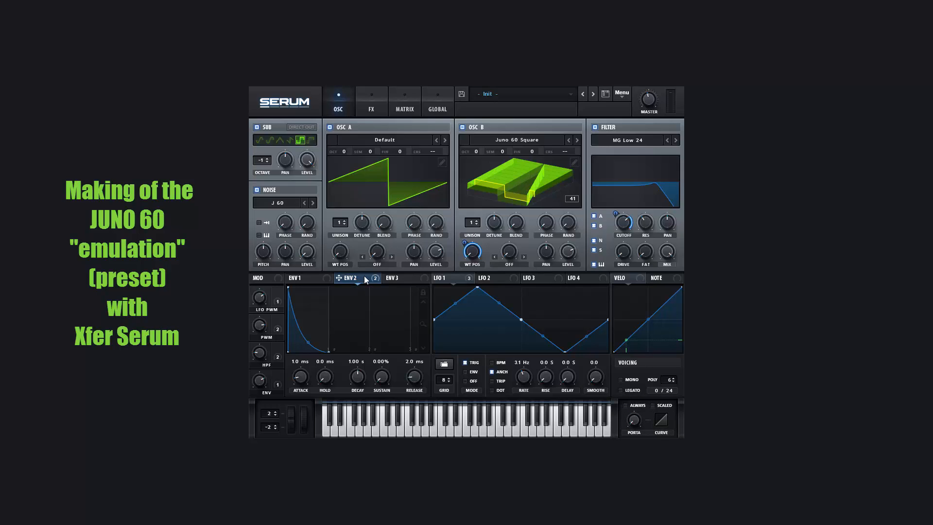
- Lower Env 2's attack to 0 ms and display Env 1
mouse_move(365, 279)
drag(300, 380, 299, 393)
click(318, 276)
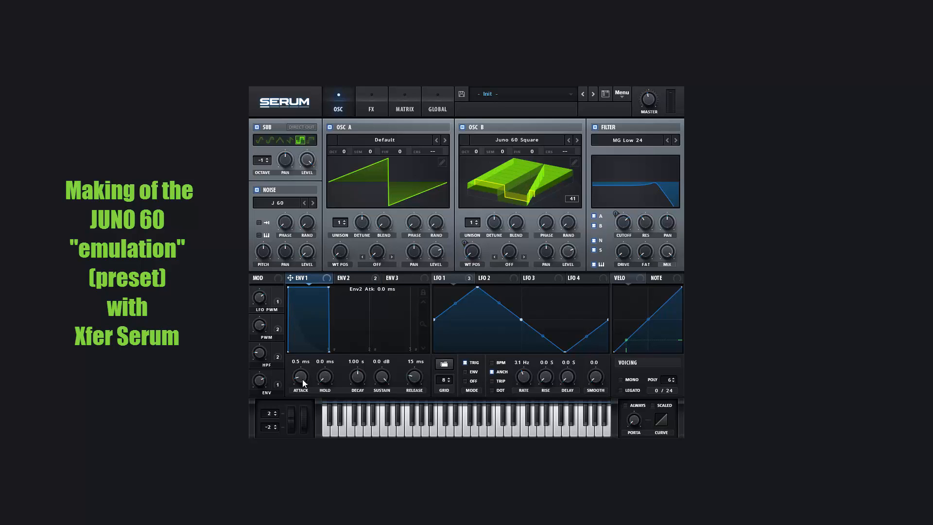
- Try a 1.35 s attack with a bent attack curve on Env 1, and return the attack to 0 ms
drag(301, 381, 323, 328)
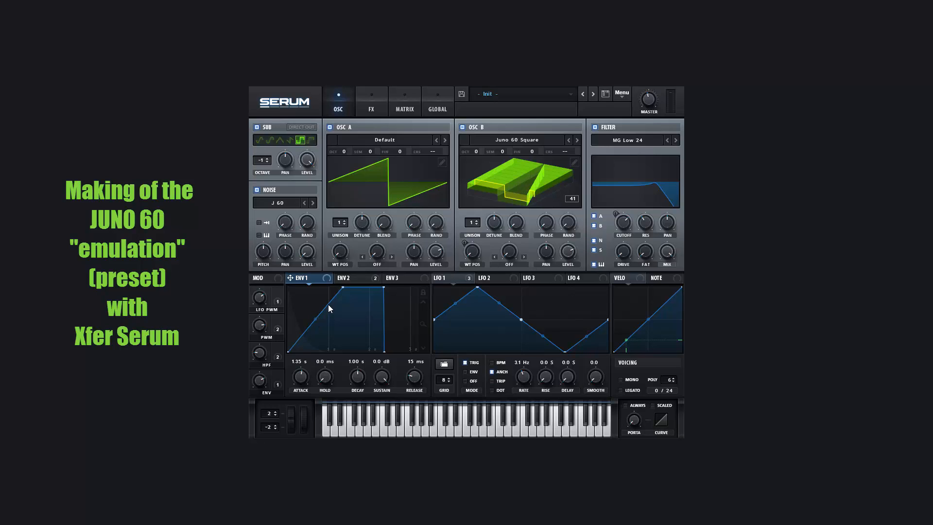
mouse_move(315, 321)
mouse_down()
mouse_move(313, 299)
mouse_move(317, 338)
mouse_move(319, 325)
mouse_up()
double_click(316, 339)
drag(299, 379, 282, 428)
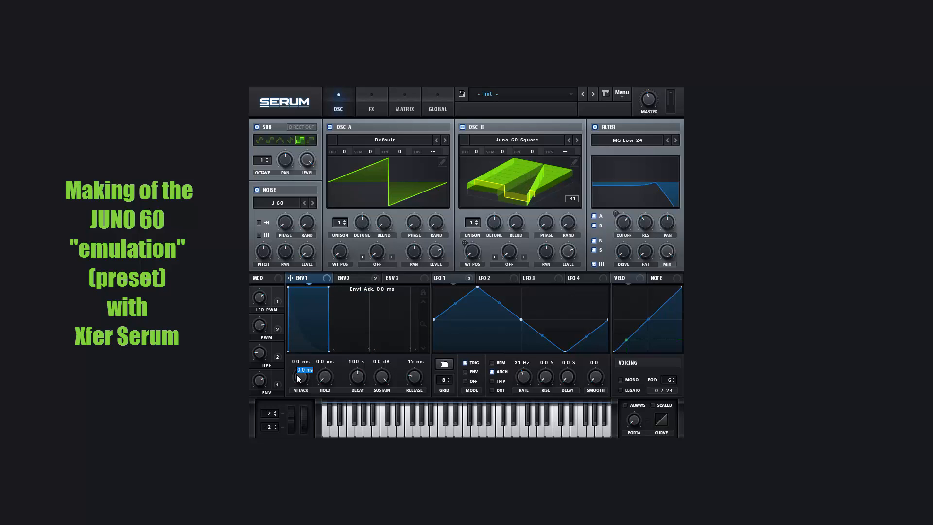
- Set Env 1's attack to 1 ms and its sustain to minimum, and bend the decay curve slightly deeper
text(1)
key(Return)
drag(386, 379, 386, 428)
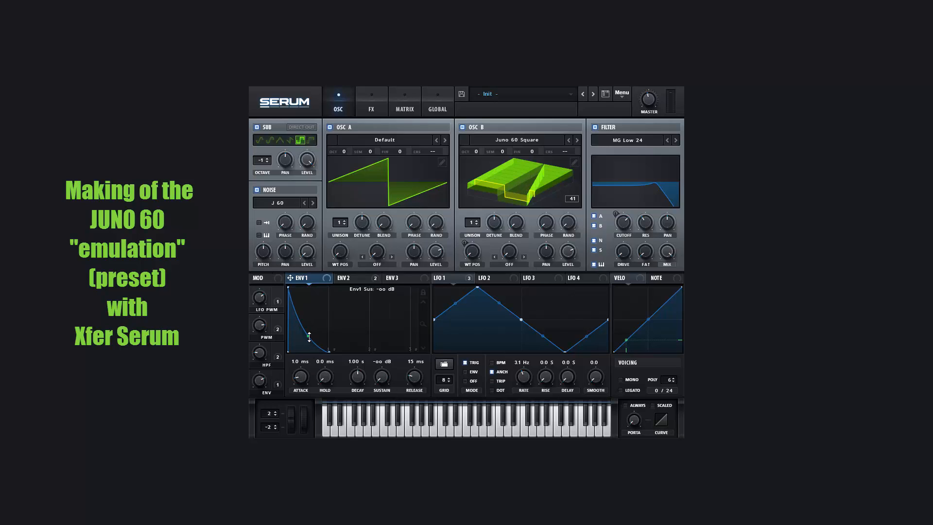
drag(309, 337, 310, 342)
- Set Env 1's release to 2 ms
double_click(414, 379)
text(1)
key(Return)
text(2)
key(Return)
- Set Env 2's attack to 1 ms with its sustain at 0%
click(365, 281)
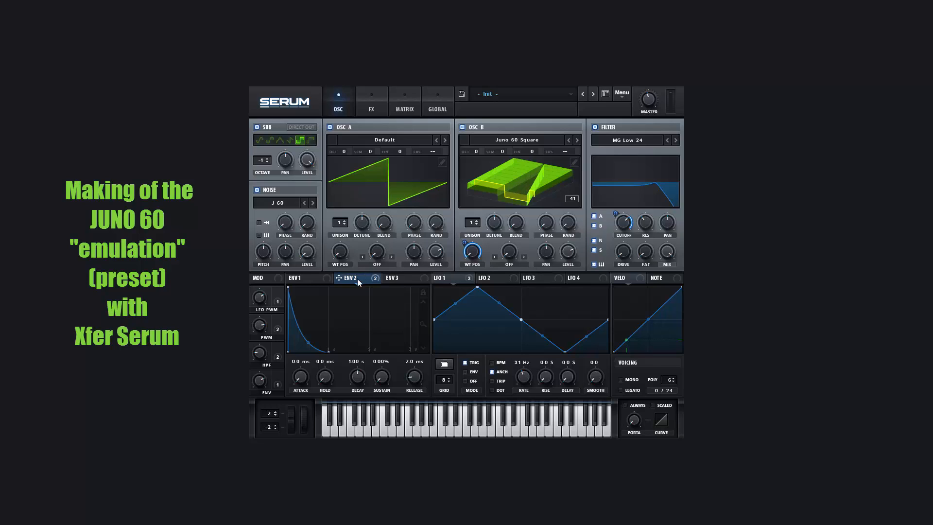
double_click(307, 377)
text(1)
key(Return)
mouse_move(386, 382)
mouse_down()
mouse_move(386, 360)
mouse_move(387, 385)
mouse_up()
- Compare the shapes of Env 1 and Env 2, and raise Env 1's sustain to 0.0 dB
click(318, 279)
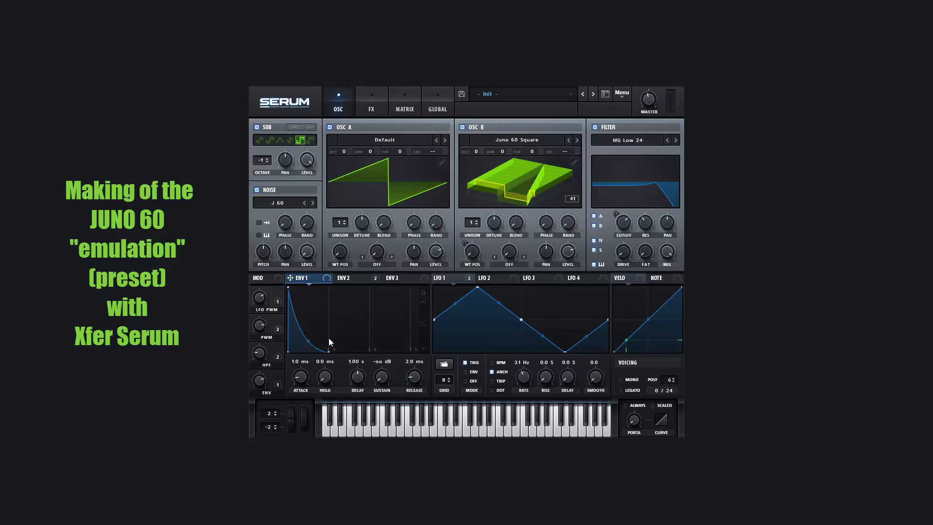
click(362, 284)
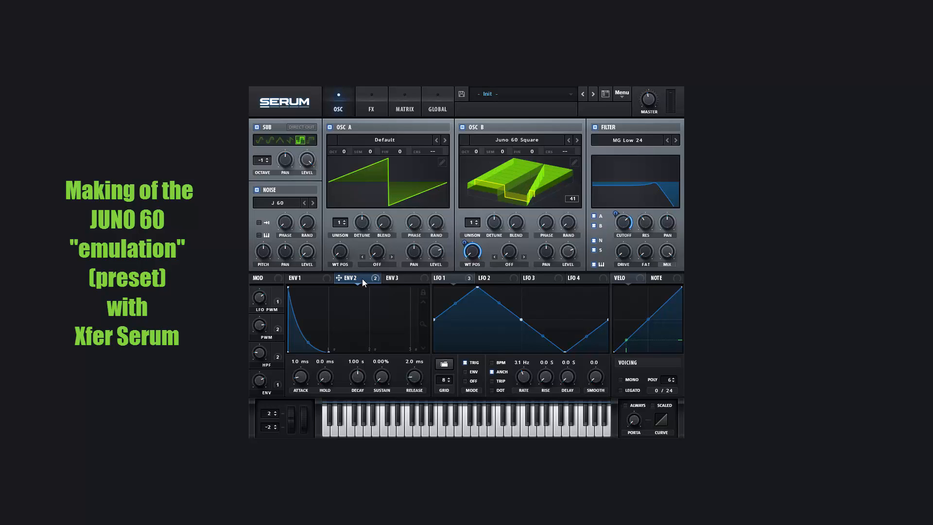
click(311, 275)
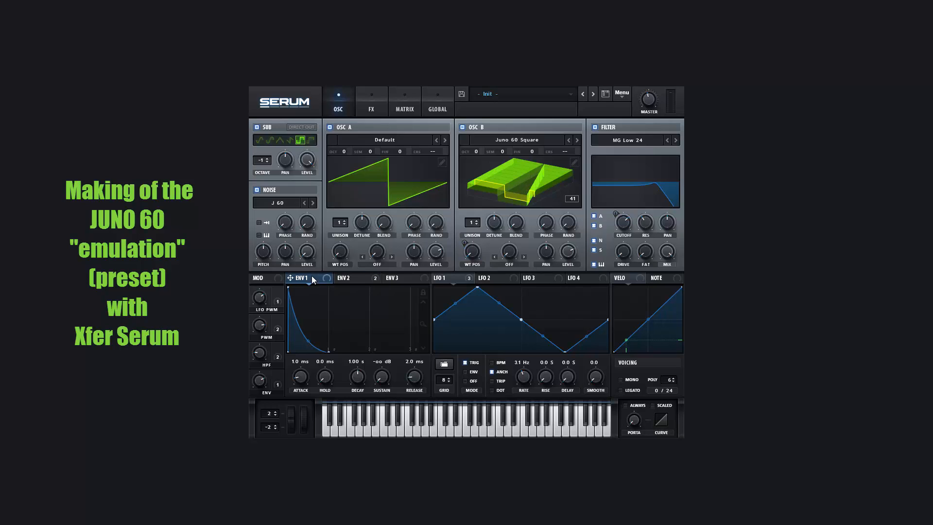
drag(371, 378, 415, 222)
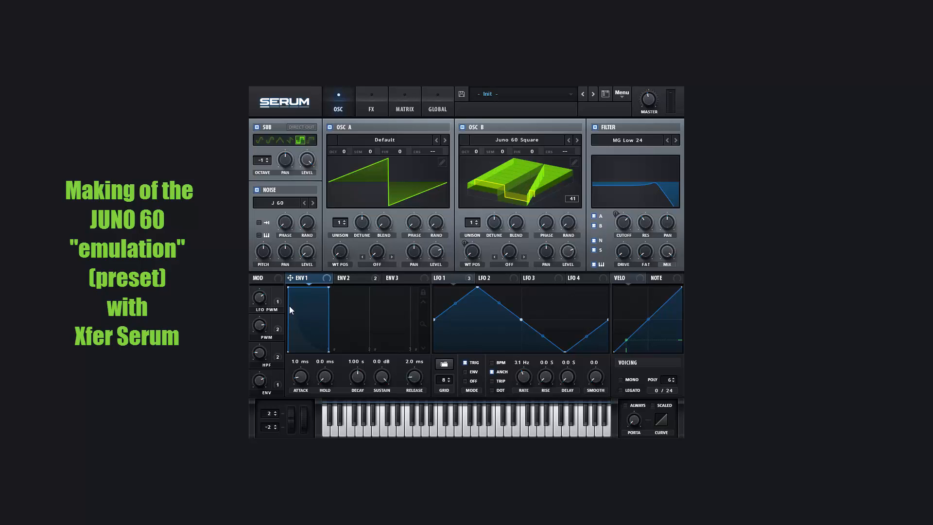
- Set Env 2's attack to 1.07 s, sustain to about 49.6% and release to 1.29 s
click(354, 275)
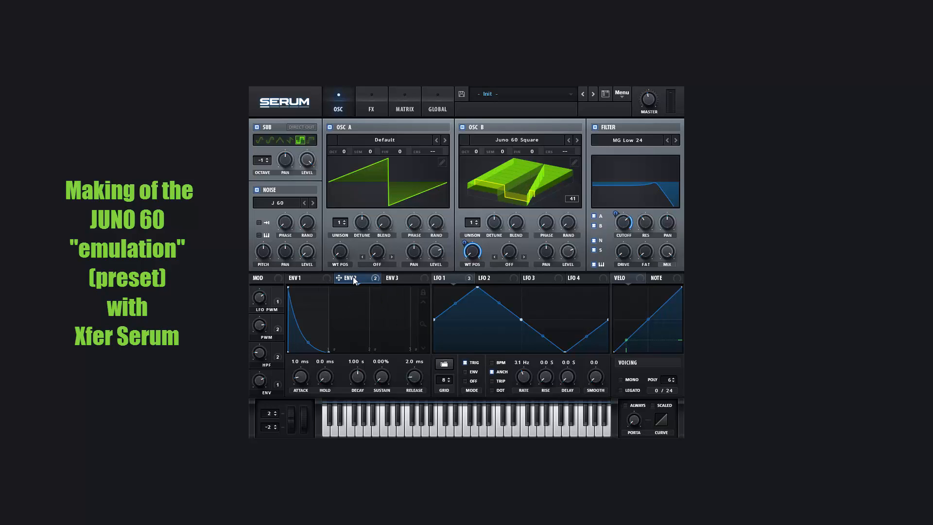
drag(300, 378, 312, 343)
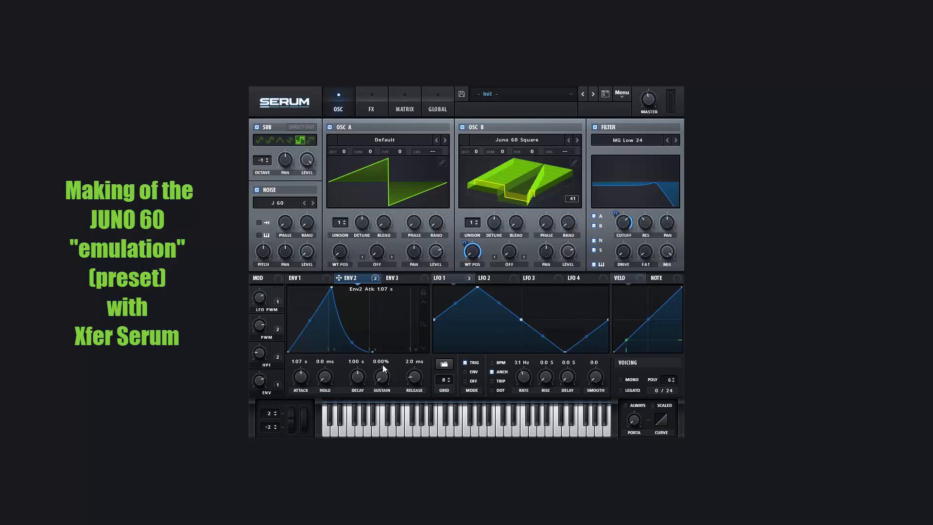
drag(383, 365, 389, 331)
drag(411, 377, 419, 343)
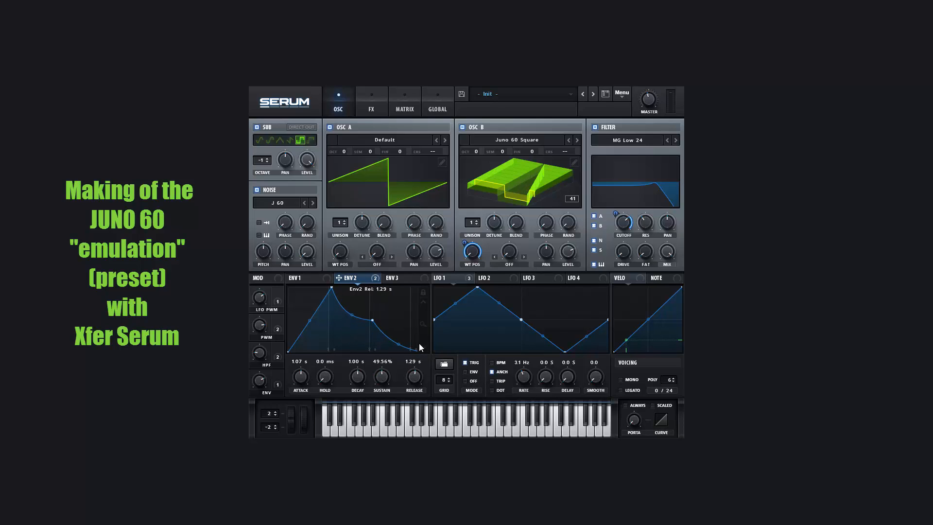
- Shape Env 1 to resemble Env 2, with attack 1.07 s, decay 1.13 s, sustain -8.6 dB and release 1.36 s
click(321, 278)
click(350, 278)
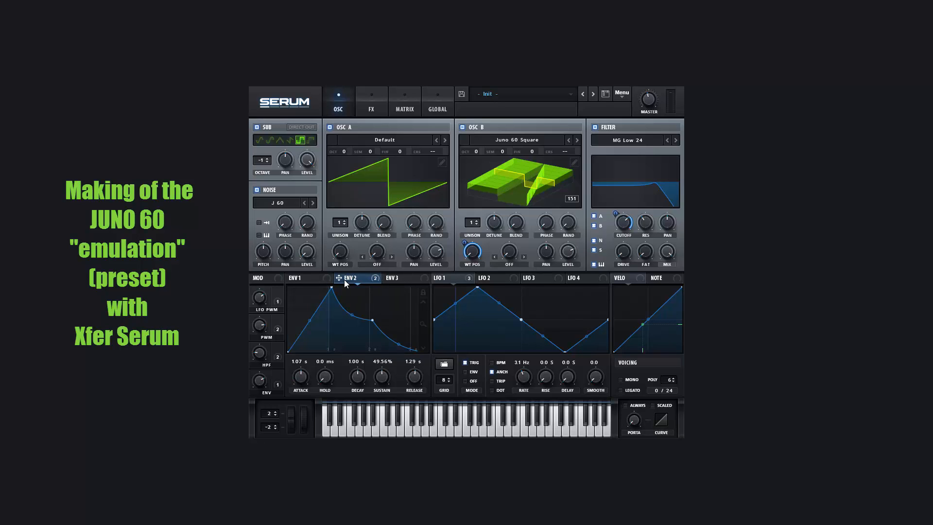
click(315, 279)
mouse_move(302, 379)
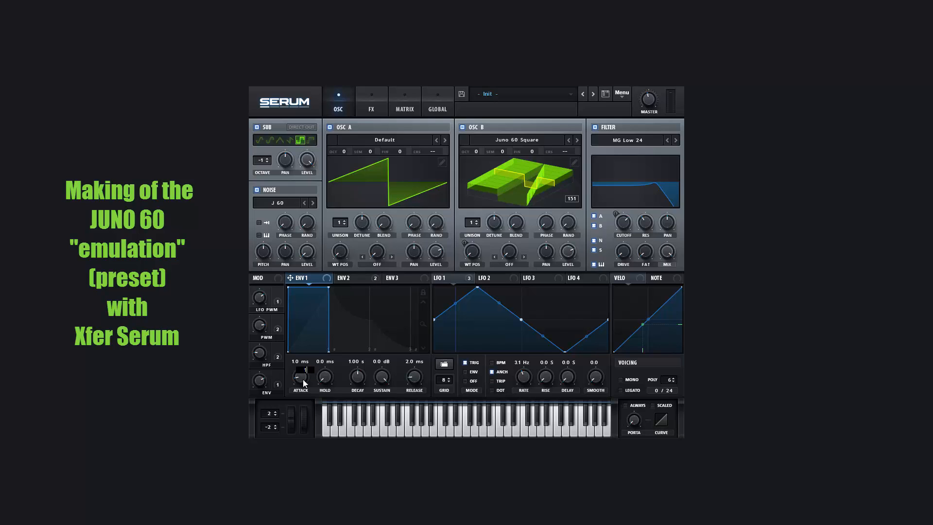
text(70)
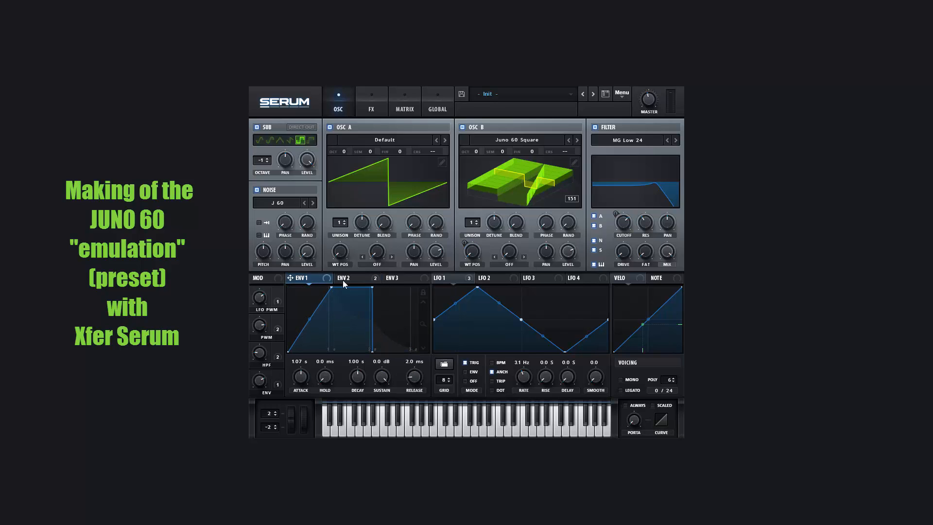
drag(374, 289, 376, 312)
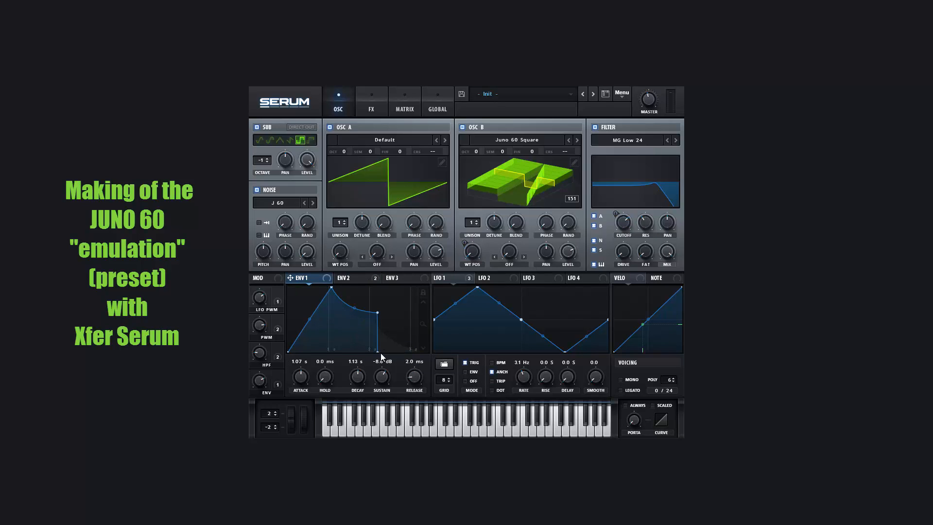
drag(381, 353, 458, 348)
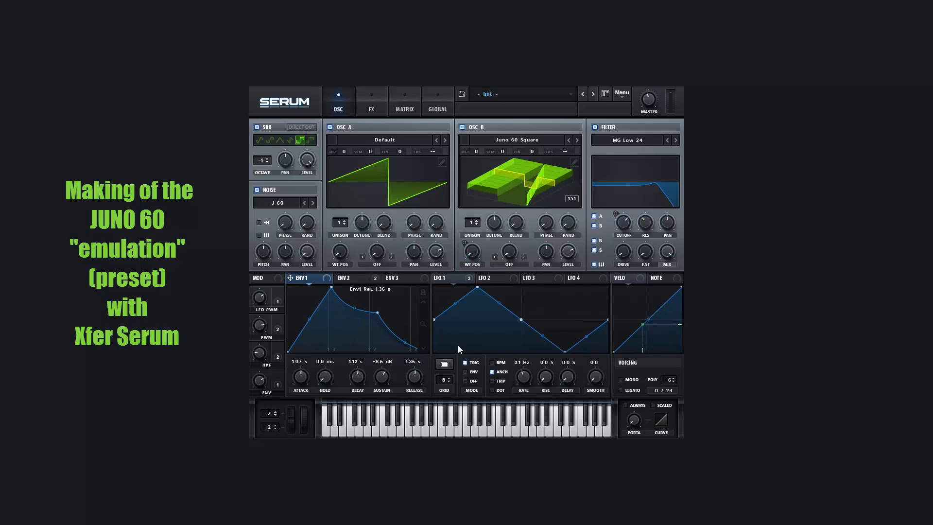
- Compare both envelopes and set Env 2's decay to 1.31 s, sustain to about 68.4% and release to 3.55 s
click(350, 279)
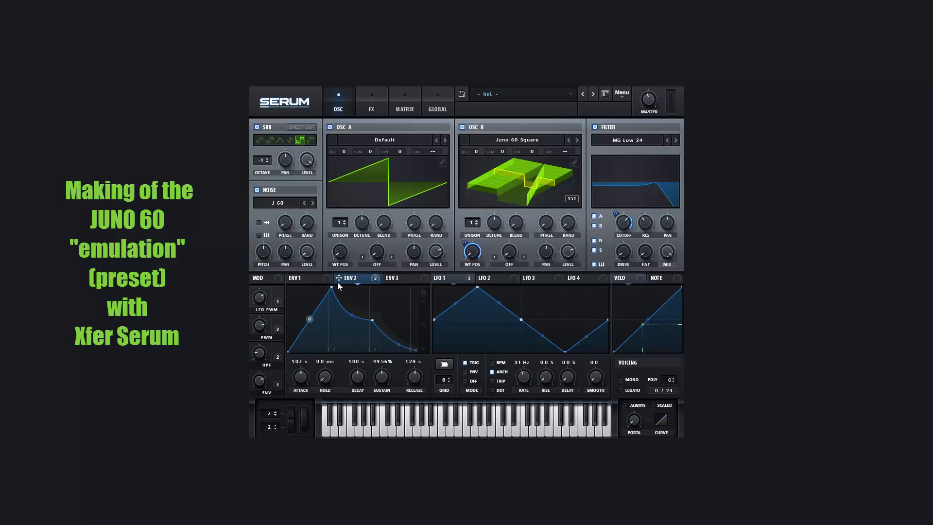
click(316, 277)
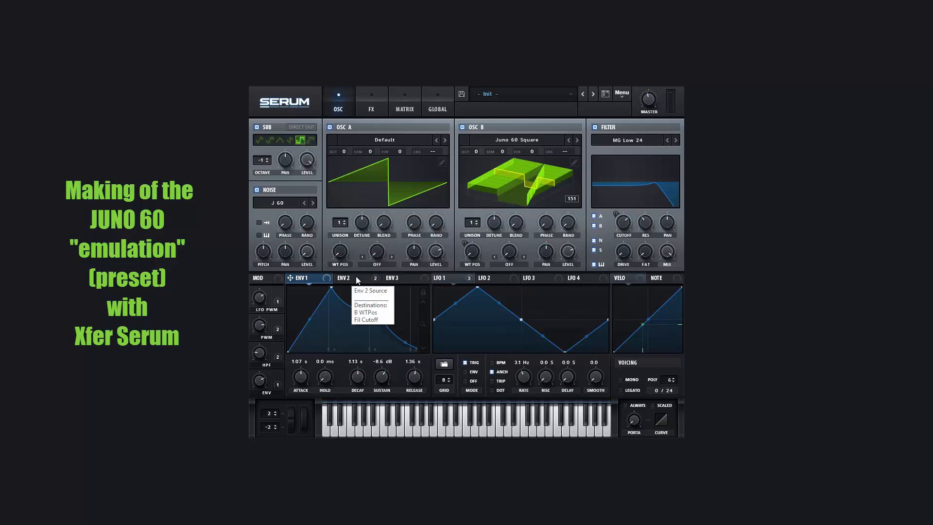
click(356, 276)
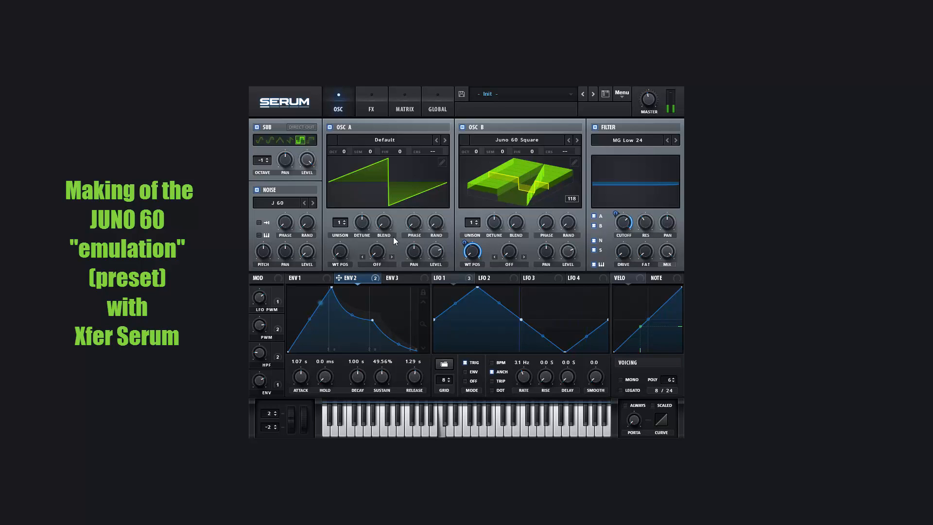
drag(373, 319, 385, 307)
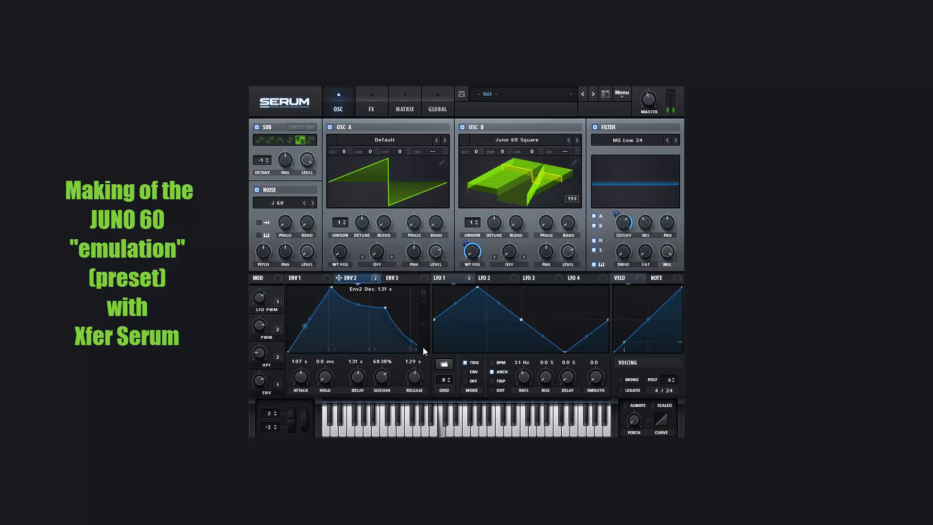
drag(413, 377, 412, 347)
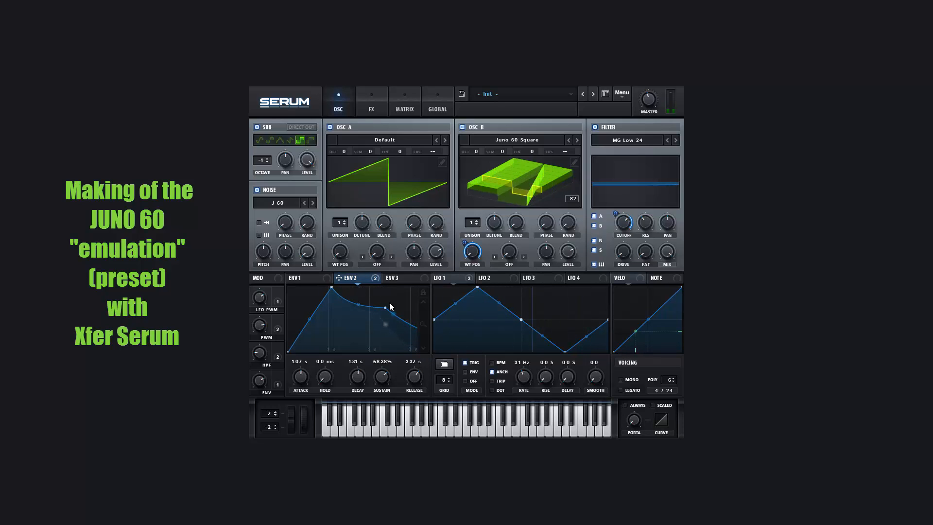
drag(417, 373, 418, 368)
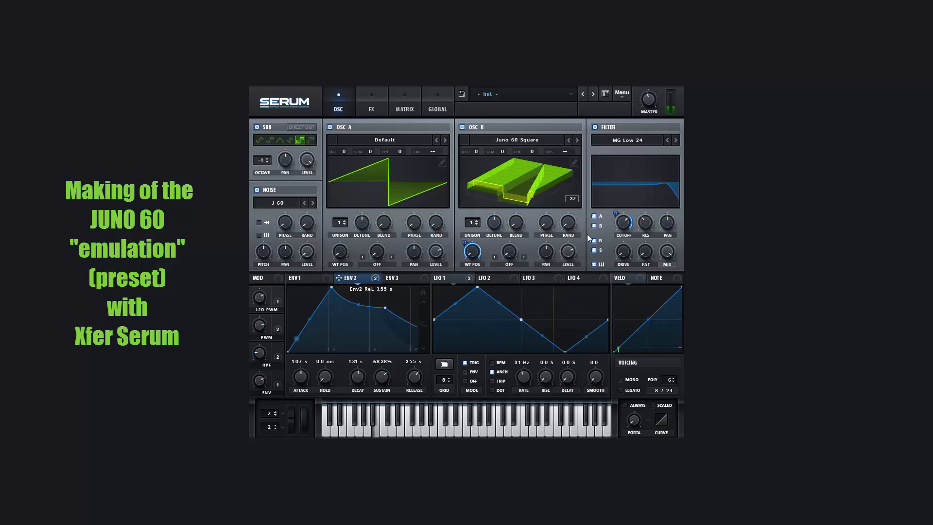
- Raise the filter cutoff slightly, and sweep it down low and back up to demonstrate its range
mouse_move(624, 226)
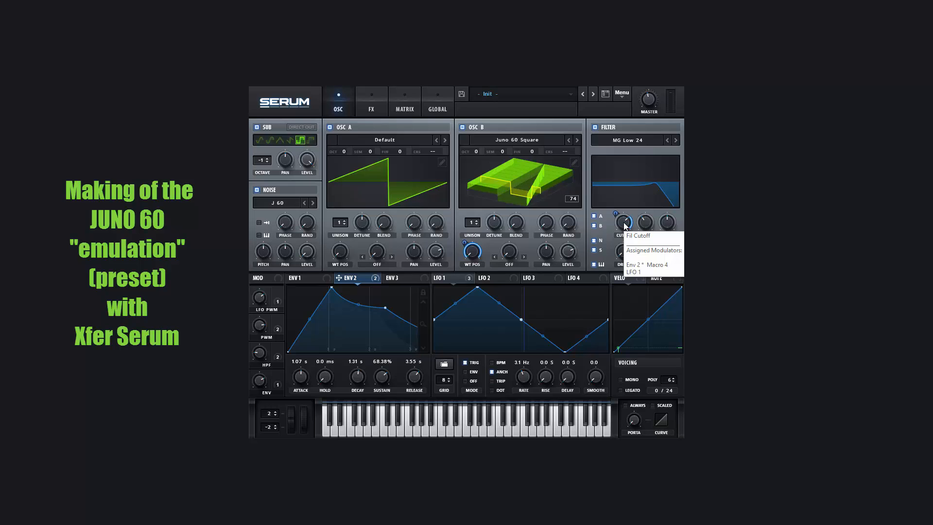
drag(626, 226, 621, 214)
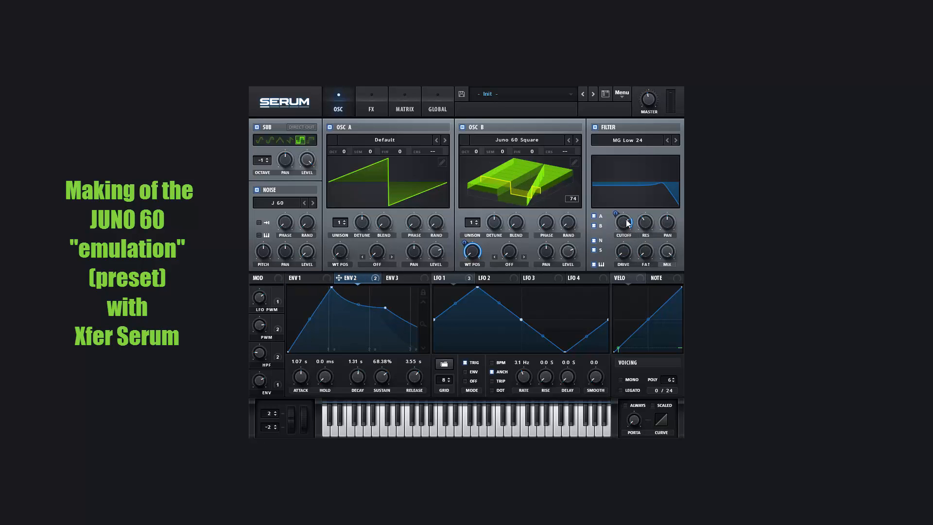
mouse_move(627, 227)
mouse_down()
mouse_move(625, 207)
mouse_move(622, 219)
mouse_up()
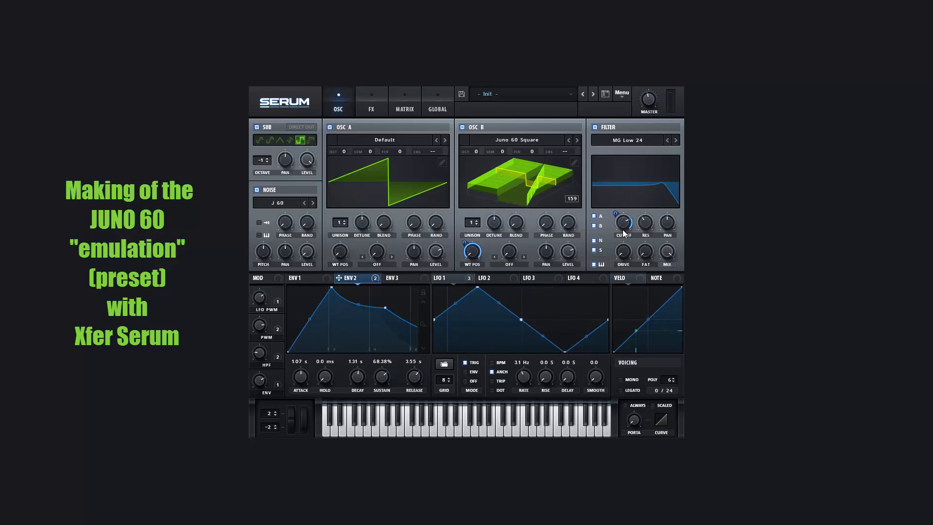
drag(627, 224, 607, 268)
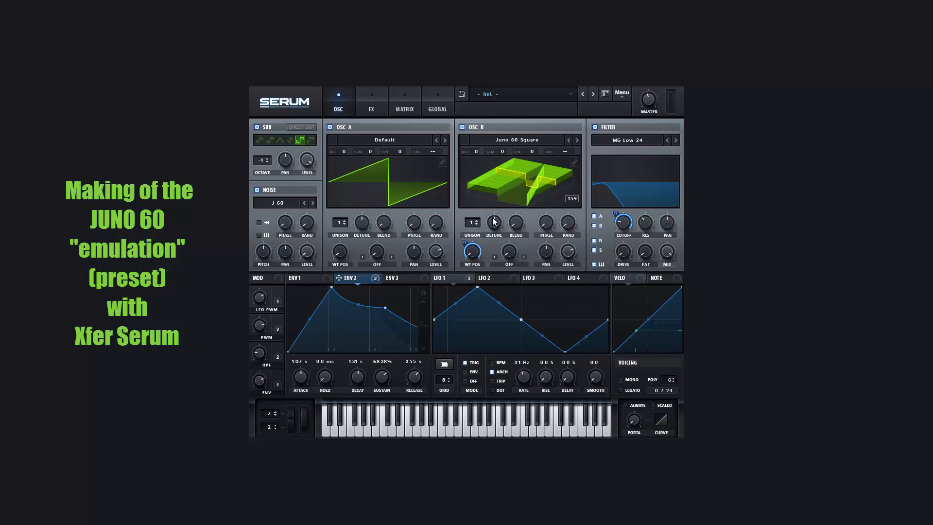
drag(626, 225, 636, 168)
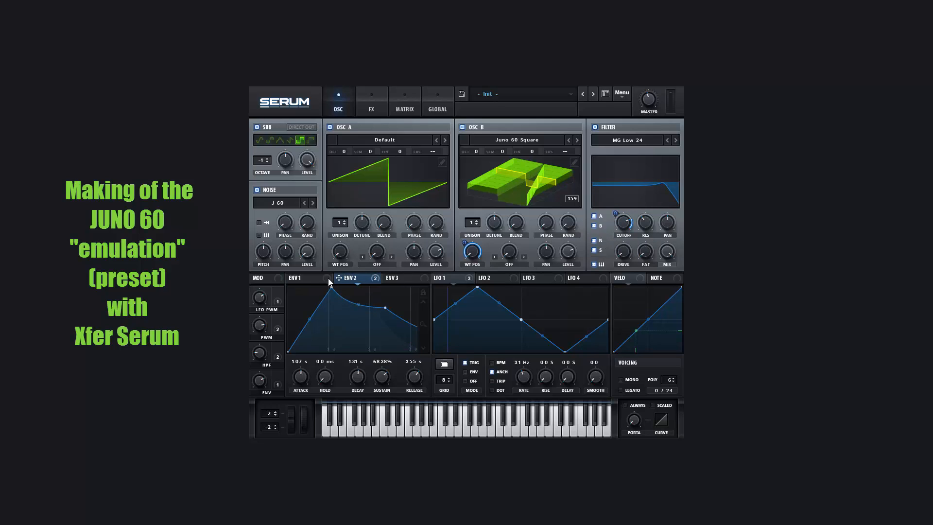
- Try lowering the cutoff and changing Env 2's modulation amount on it to -3, and restore both
drag(628, 225, 607, 204)
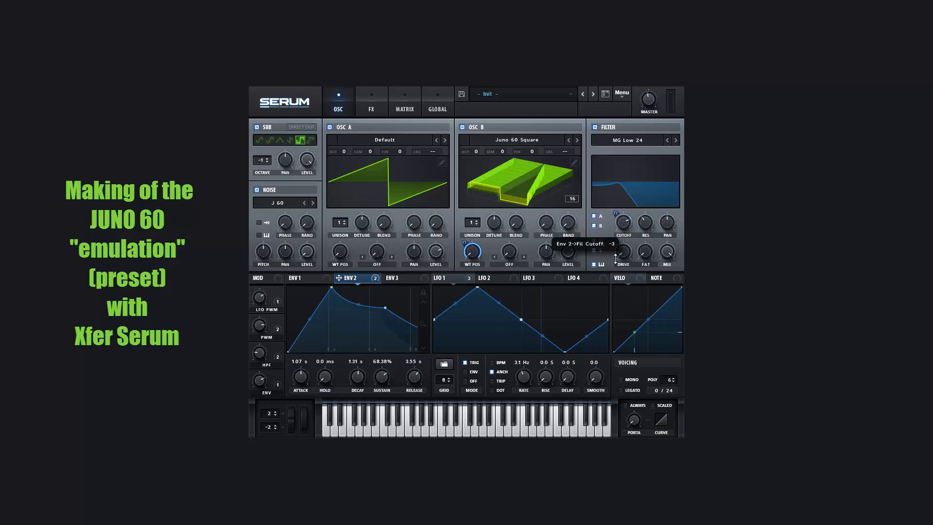
right_click(624, 221)
click(608, 221)
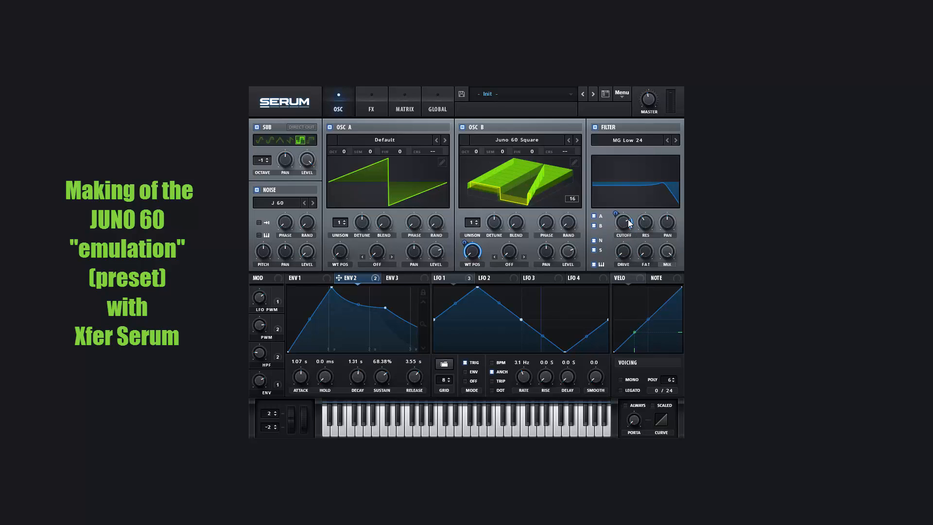
- Raise the filter cutoff to 22050 Hz and bring it back down to a low frequency
right_click(626, 226)
click(626, 226)
drag(625, 225, 641, 118)
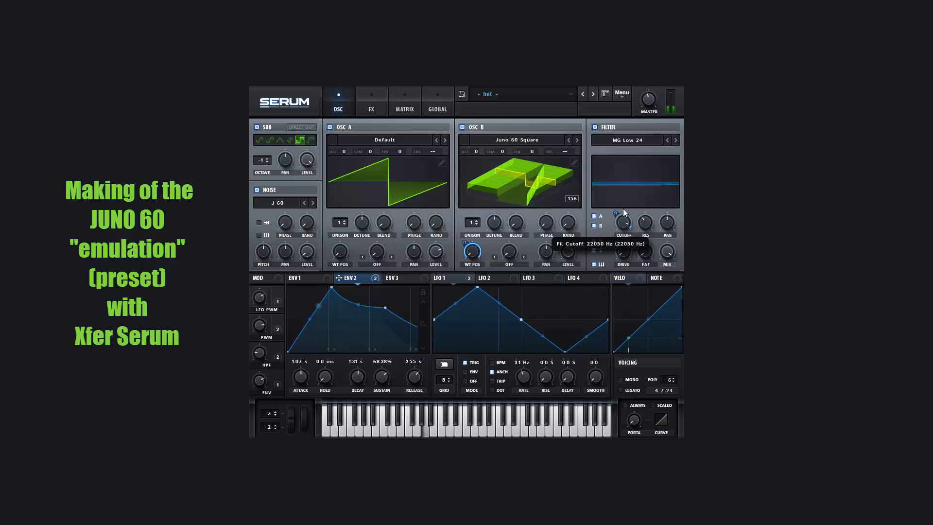
drag(626, 235, 601, 292)
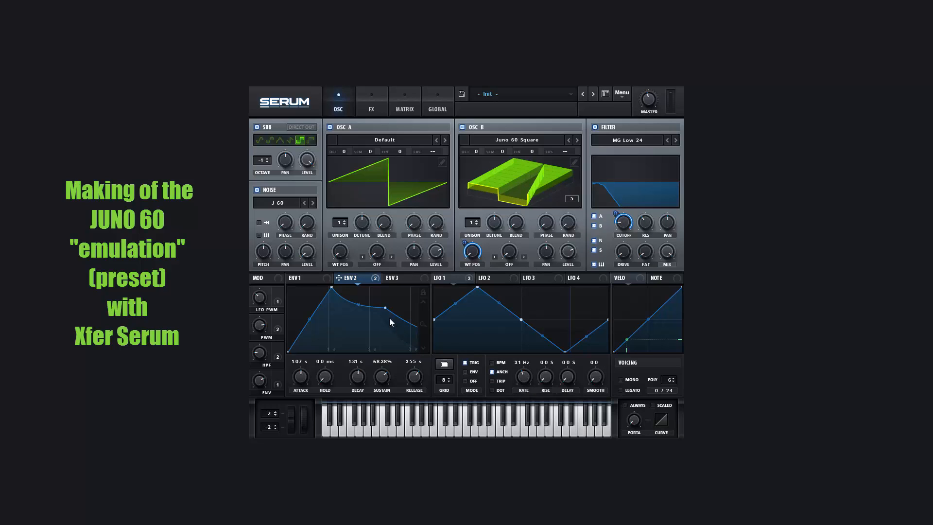
- Set Env 2's attack to 1.0 ms and its decay to 1.00 s
mouse_move(300, 379)
key(Return)
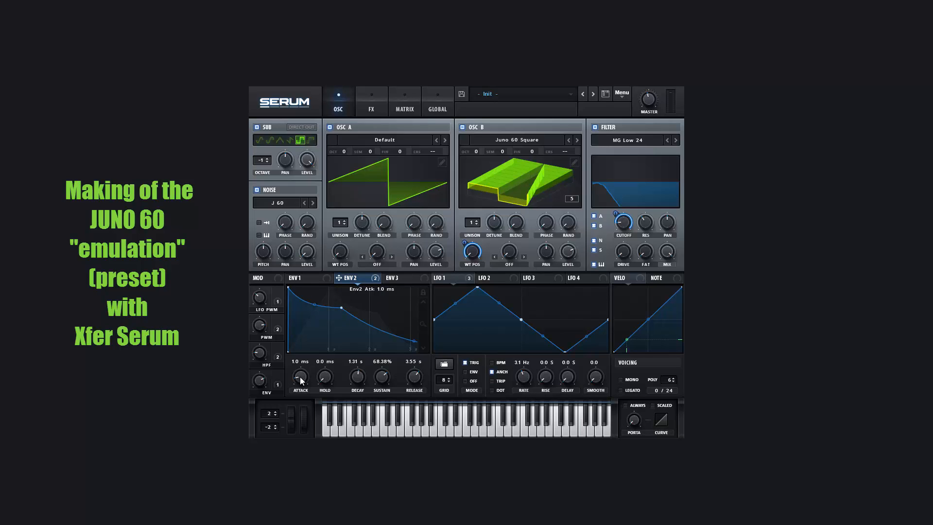
double_click(356, 377)
text(100)
key(Return)
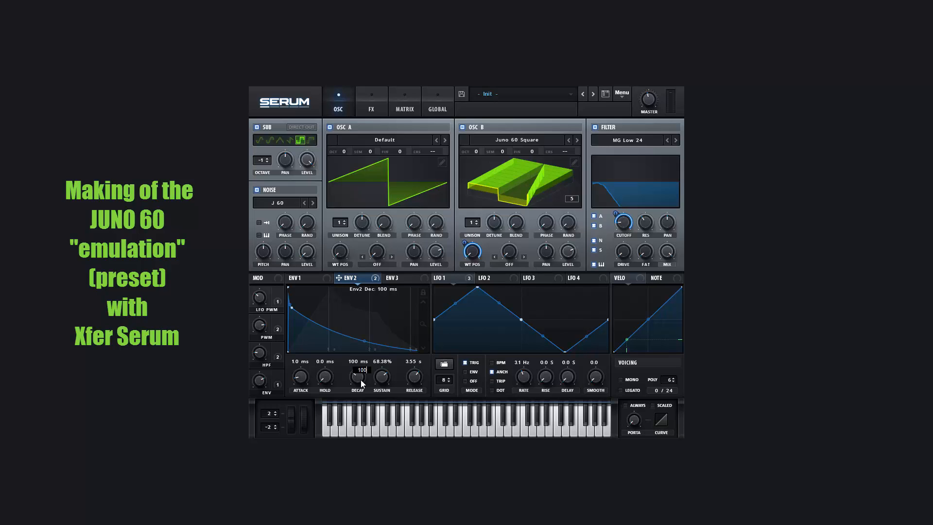
key(Return)
- Lower Env 2's sustain to 0% and its release to 2.0 ms
double_click(381, 376)
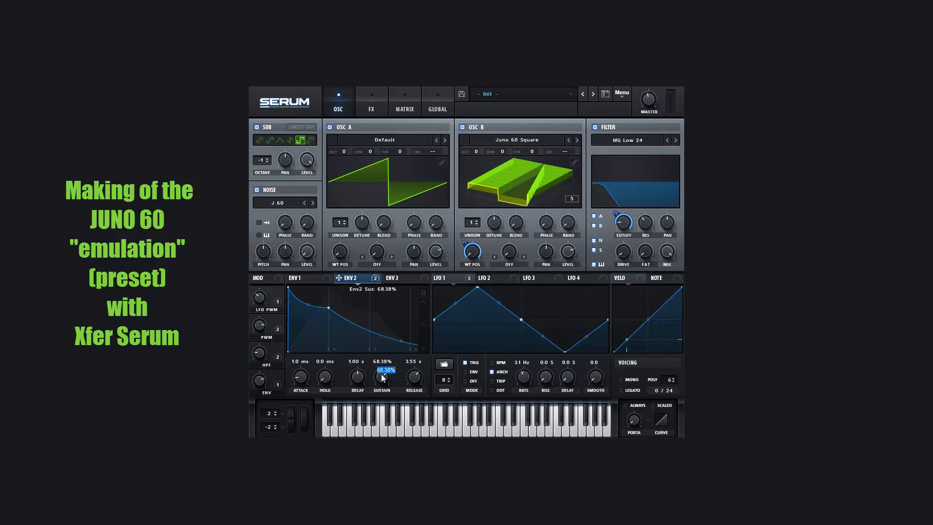
text(84.21)
key(Return)
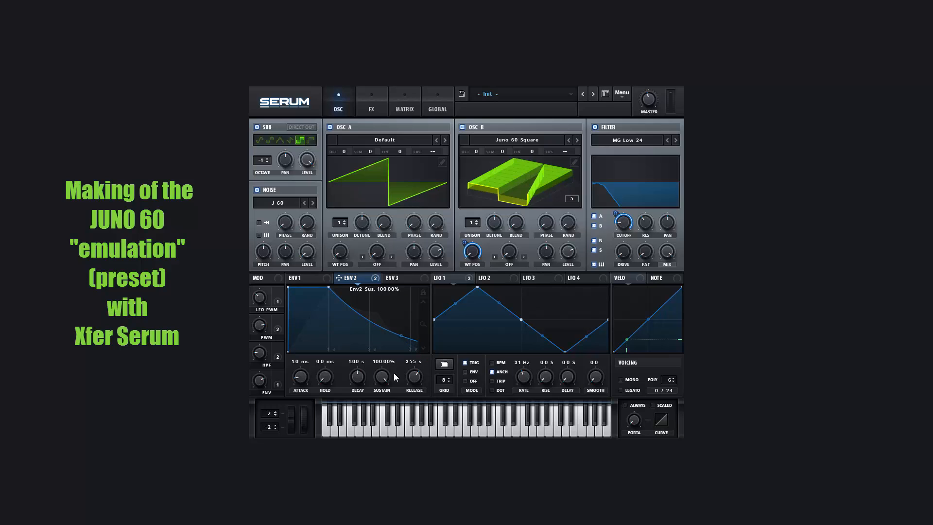
drag(382, 376, 382, 438)
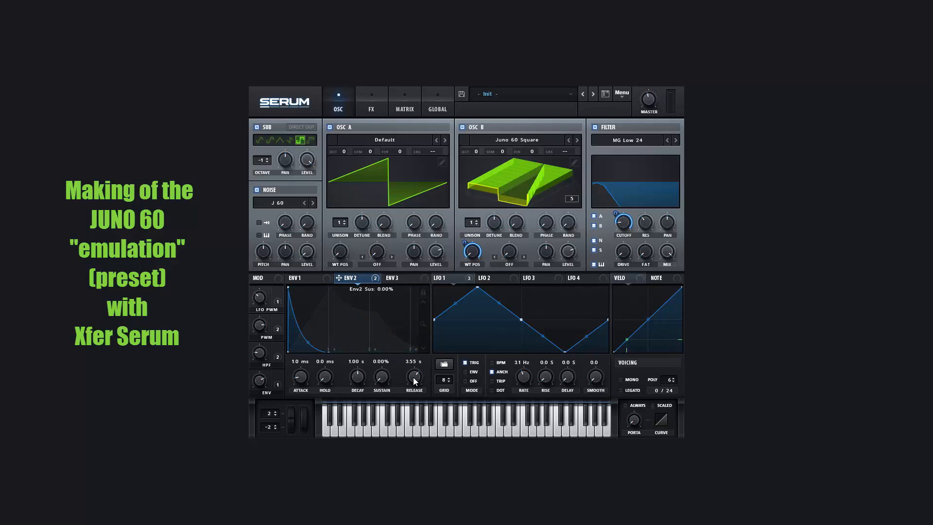
drag(416, 378, 416, 437)
- Set Env 1's attack to 1.0 ms and its decay to 1.00 s
click(302, 278)
double_click(301, 378)
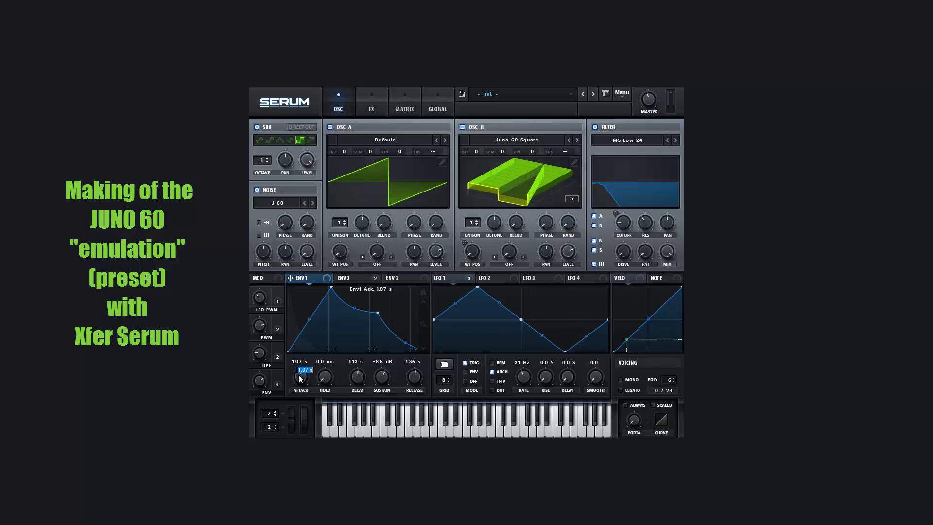
text(1)
key(Return)
double_click(356, 377)
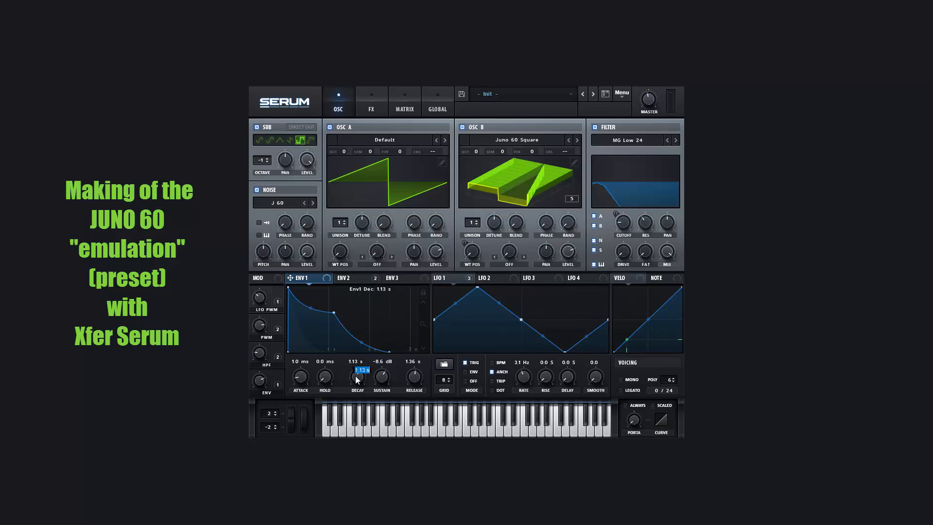
text(1000)
key(Return)
- Raise Env 1's sustain to 0.0 dB and shorten its release to 2.0 ms
drag(382, 376, 374, 152)
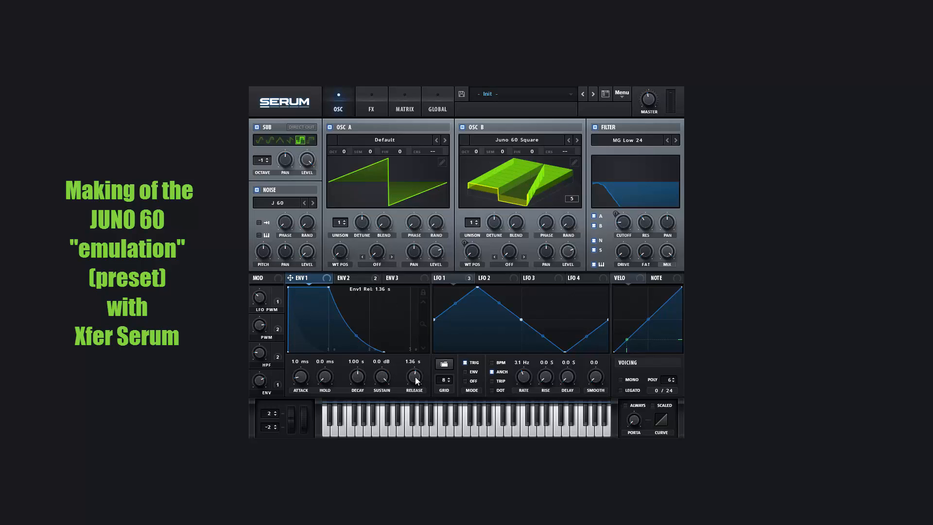
text(2)
key(Return)
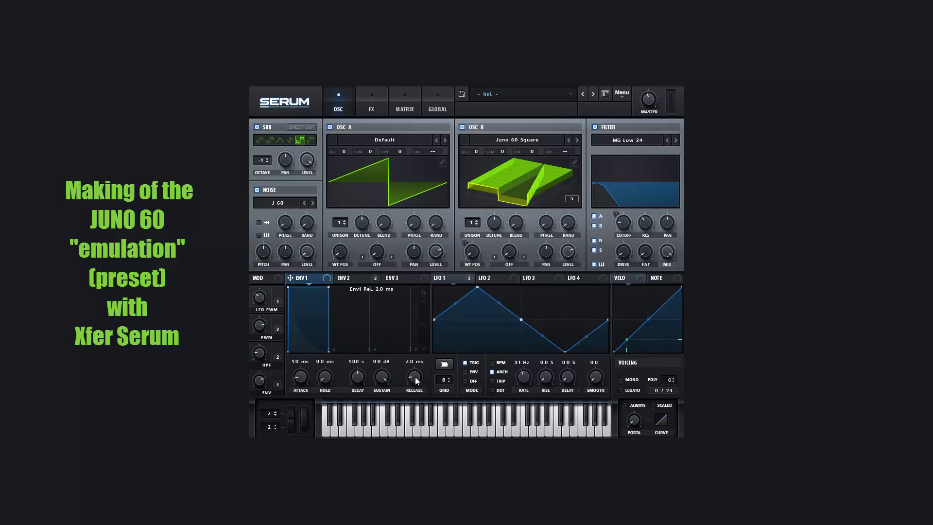
- Check Env 2's settings, turn off oscillator B and raise the filter cutoff until the filter is nearly fully open
click(359, 278)
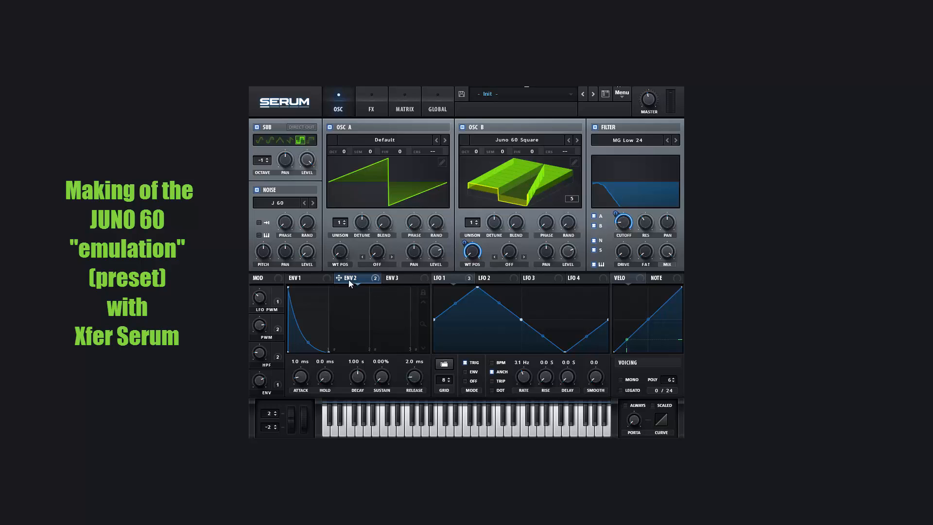
click(463, 128)
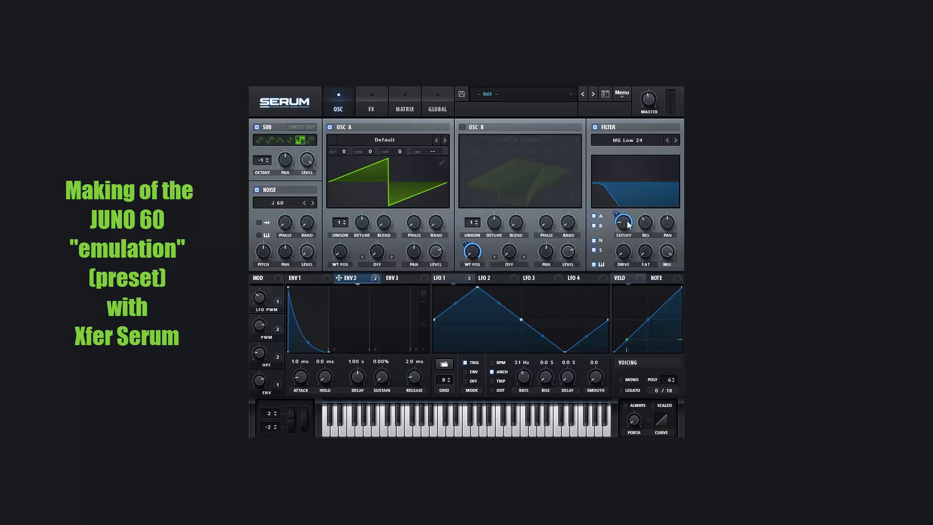
drag(627, 221, 634, 285)
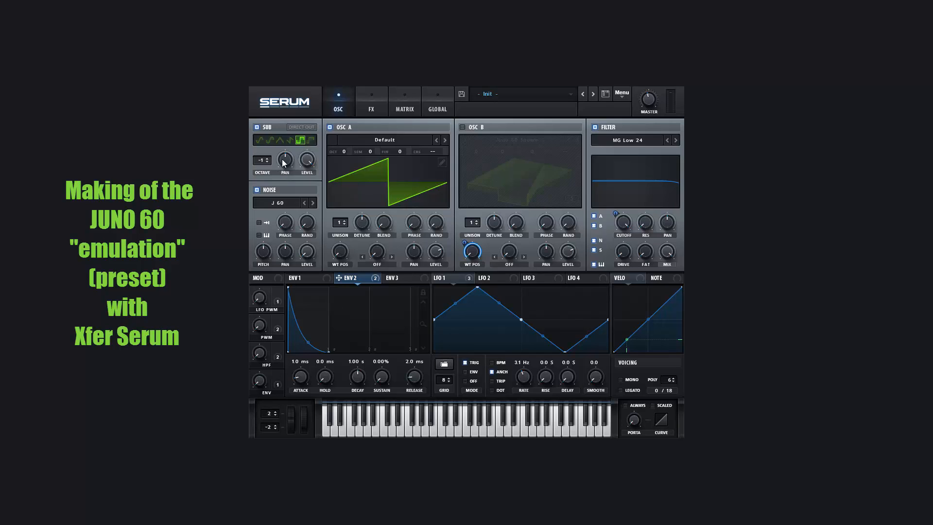
- Set the modulation outputs to maximum for Env 2 and zero for LFO 1 on B WTPos, and to 7 for LFO 1 on Fil Cutoff
click(417, 107)
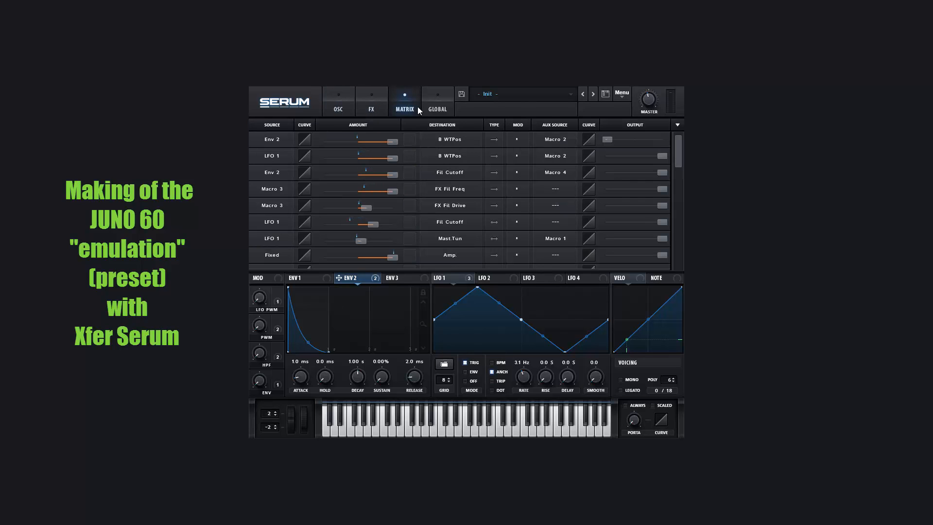
mouse_move(607, 140)
mouse_down()
mouse_move(662, 139)
mouse_move(607, 155)
mouse_up()
drag(661, 222, 509, 218)
click(608, 222)
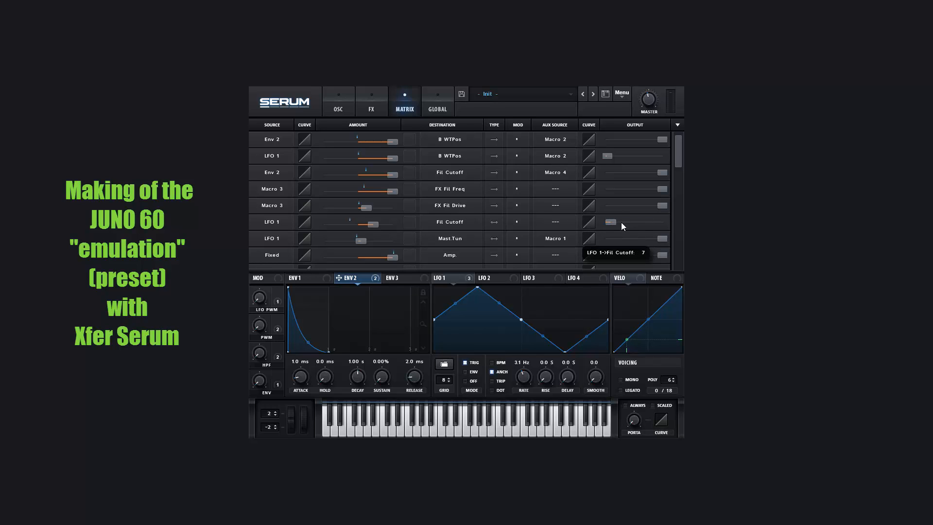
click(344, 106)
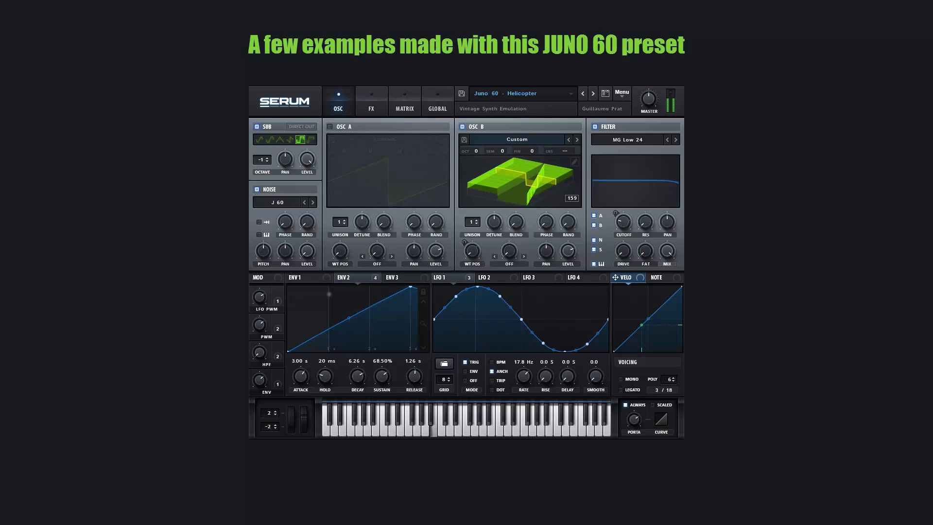
mouse_move(653, 108)
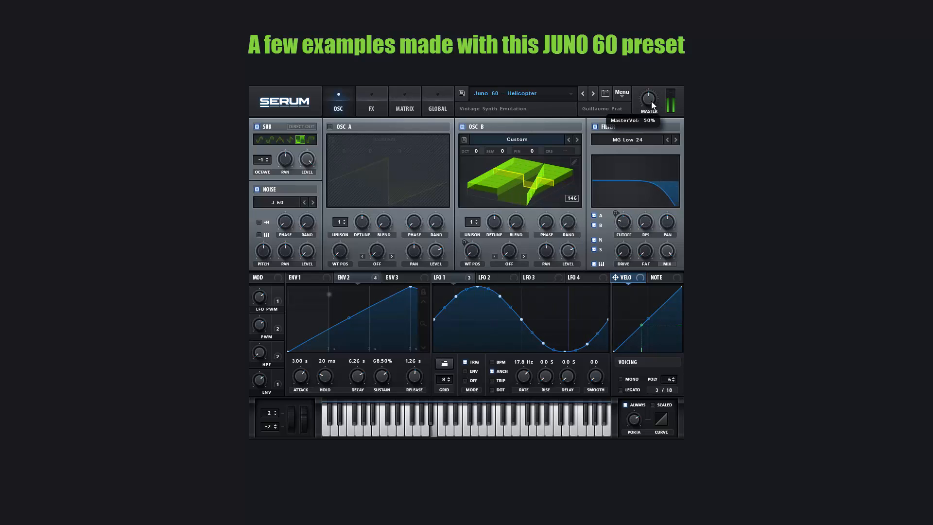